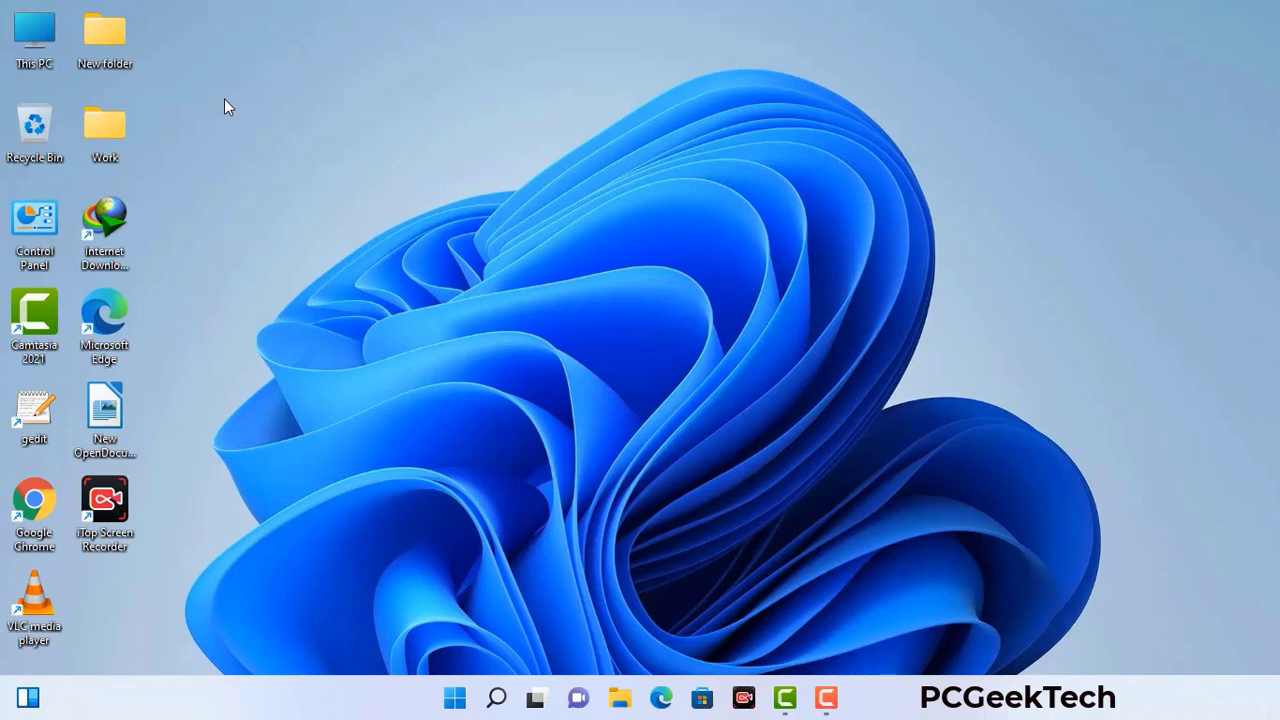
Bring up the Run prompt, centred on the desktop, with msconfig as the command
key(super+r)
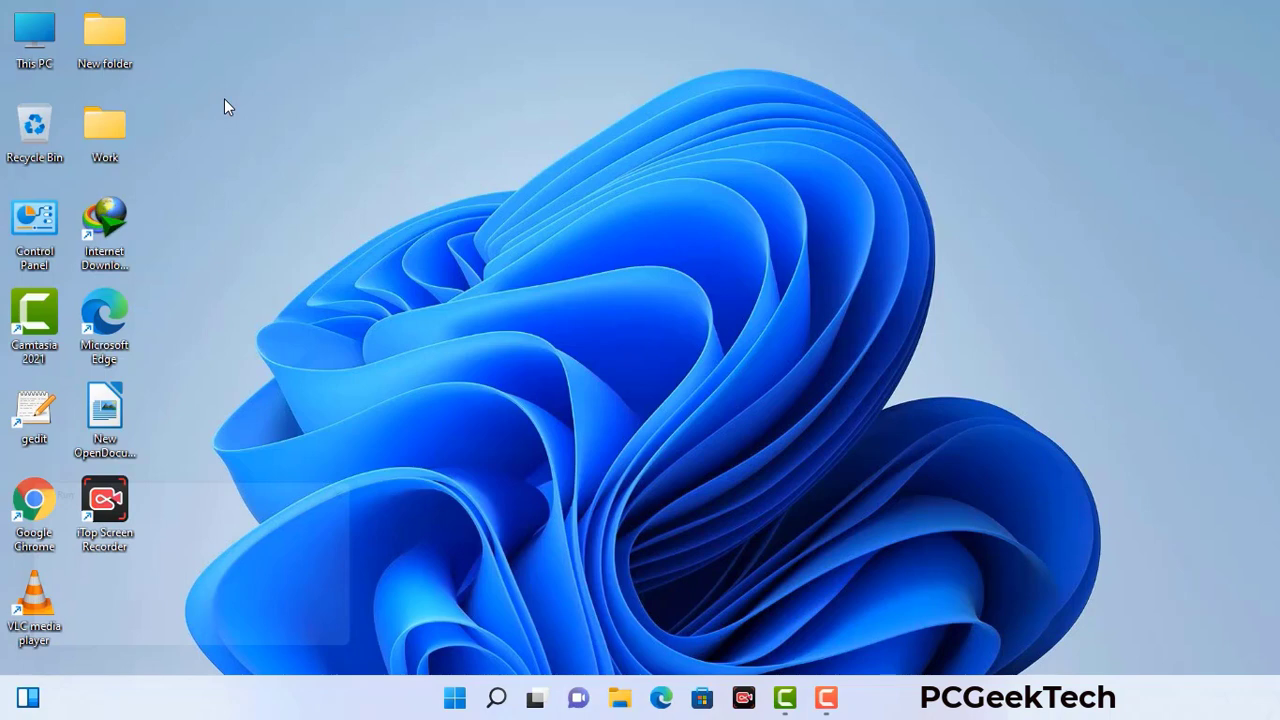
drag(218, 487, 563, 158)
Launch msconfig, enable Safe boot with the Network option, apply it and restart into Safe Mode
click(508, 250)
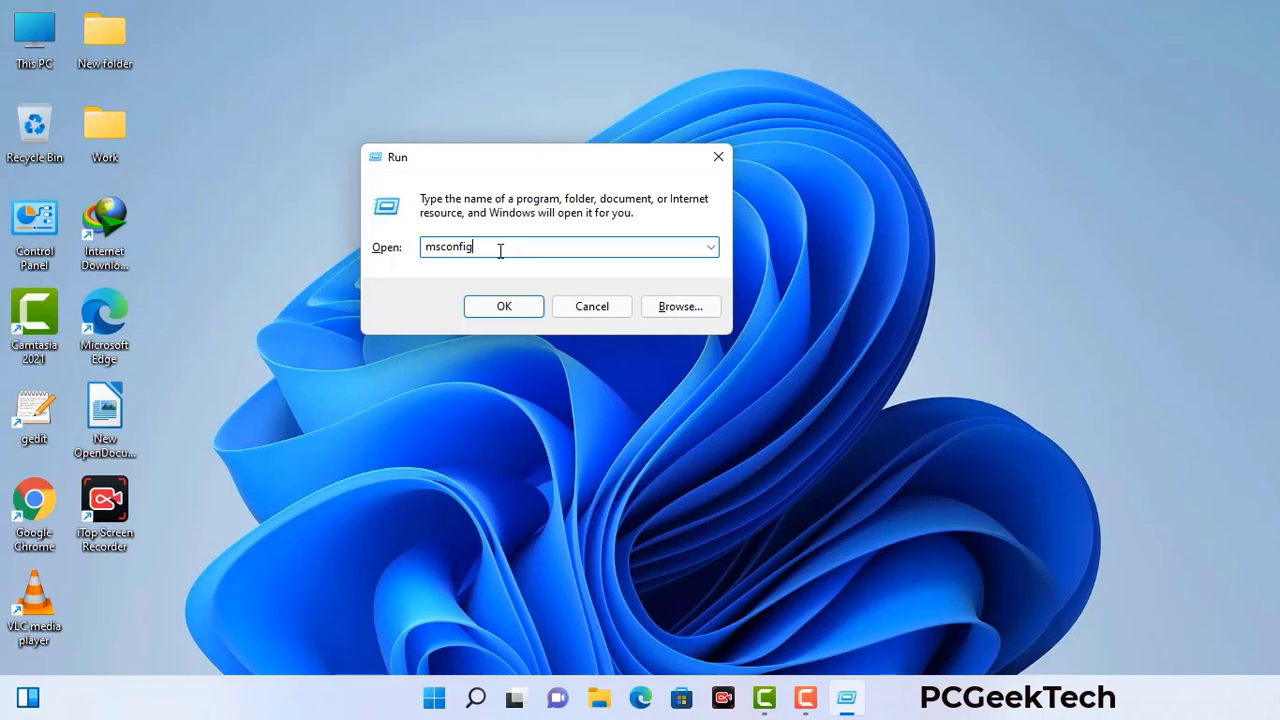
click(496, 309)
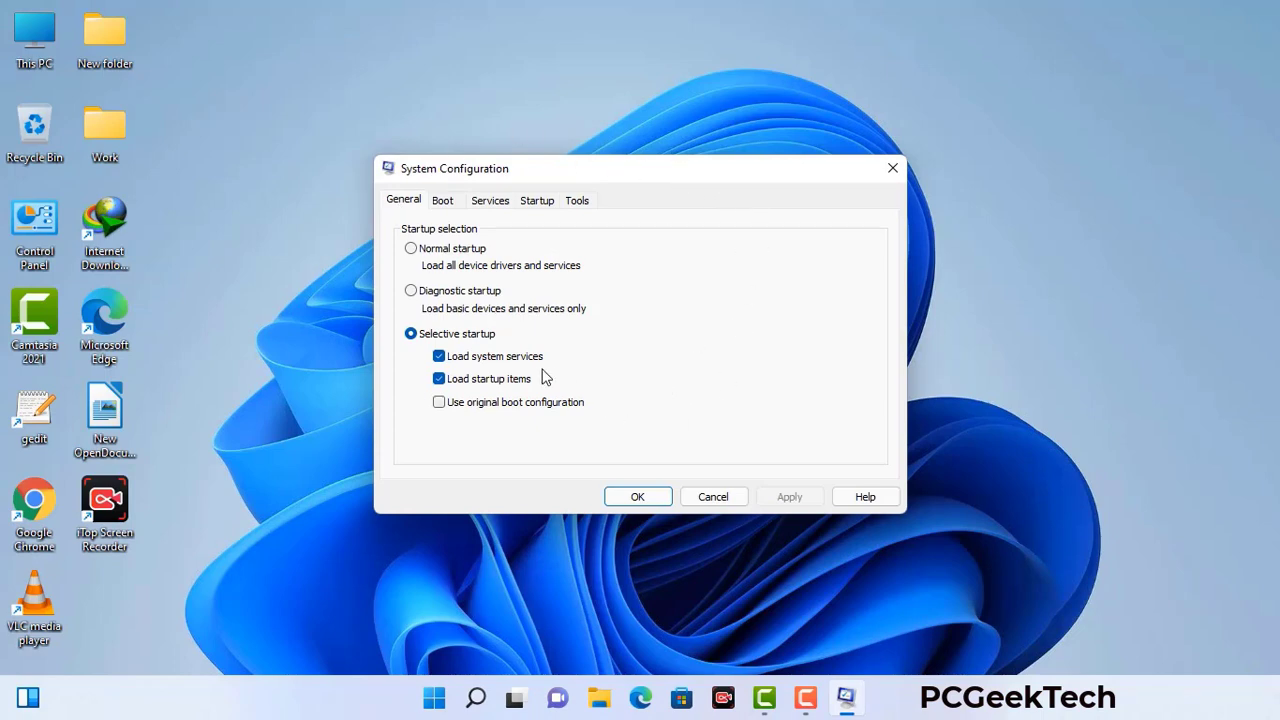
click(445, 203)
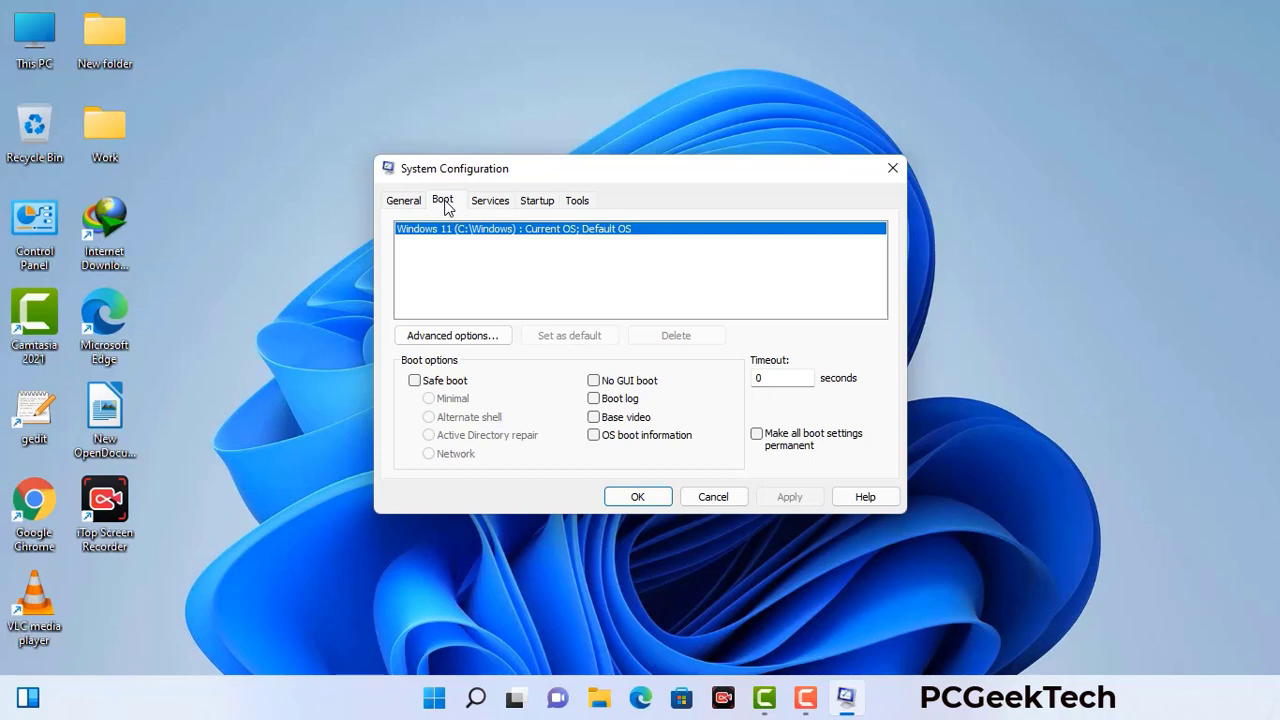
click(414, 381)
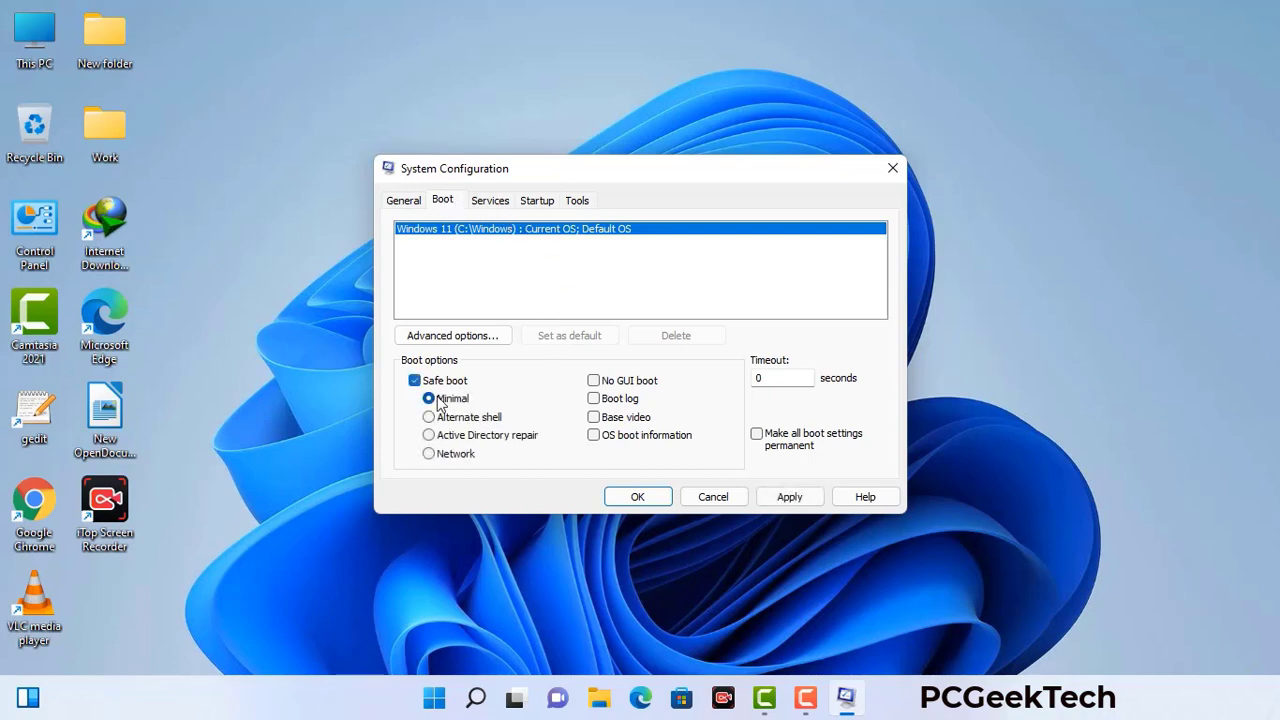
click(455, 456)
click(789, 498)
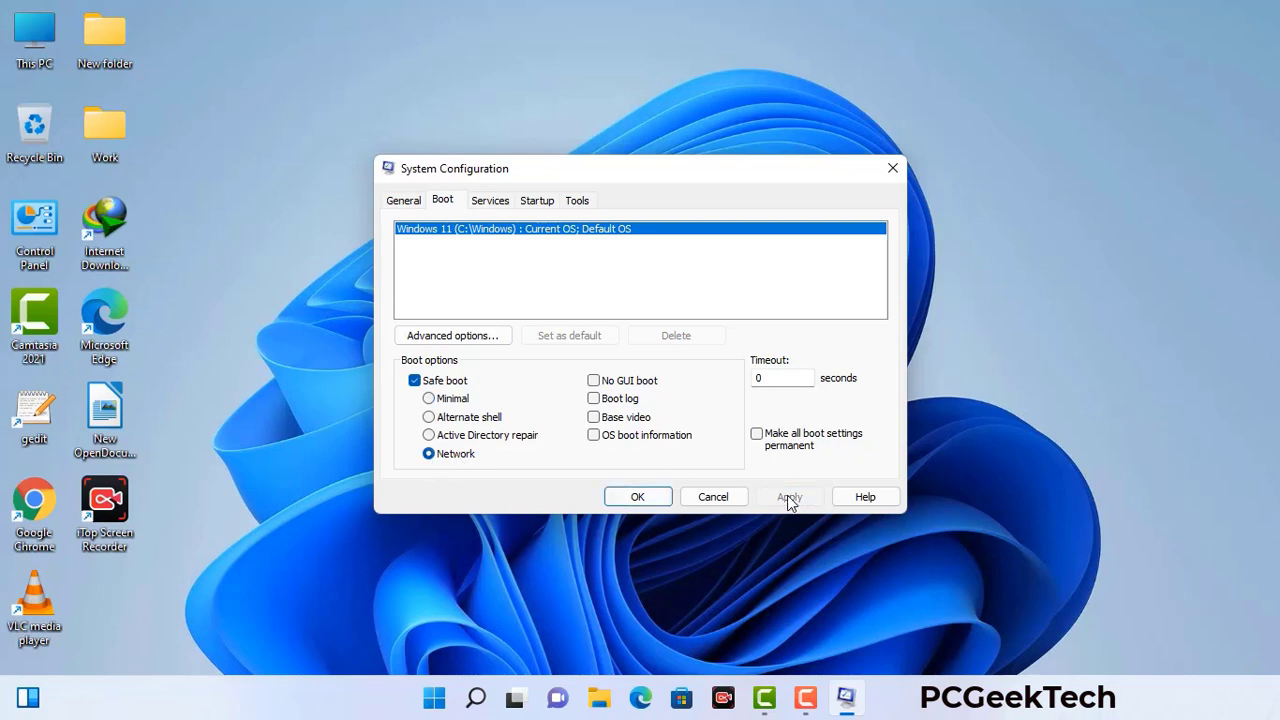
click(636, 497)
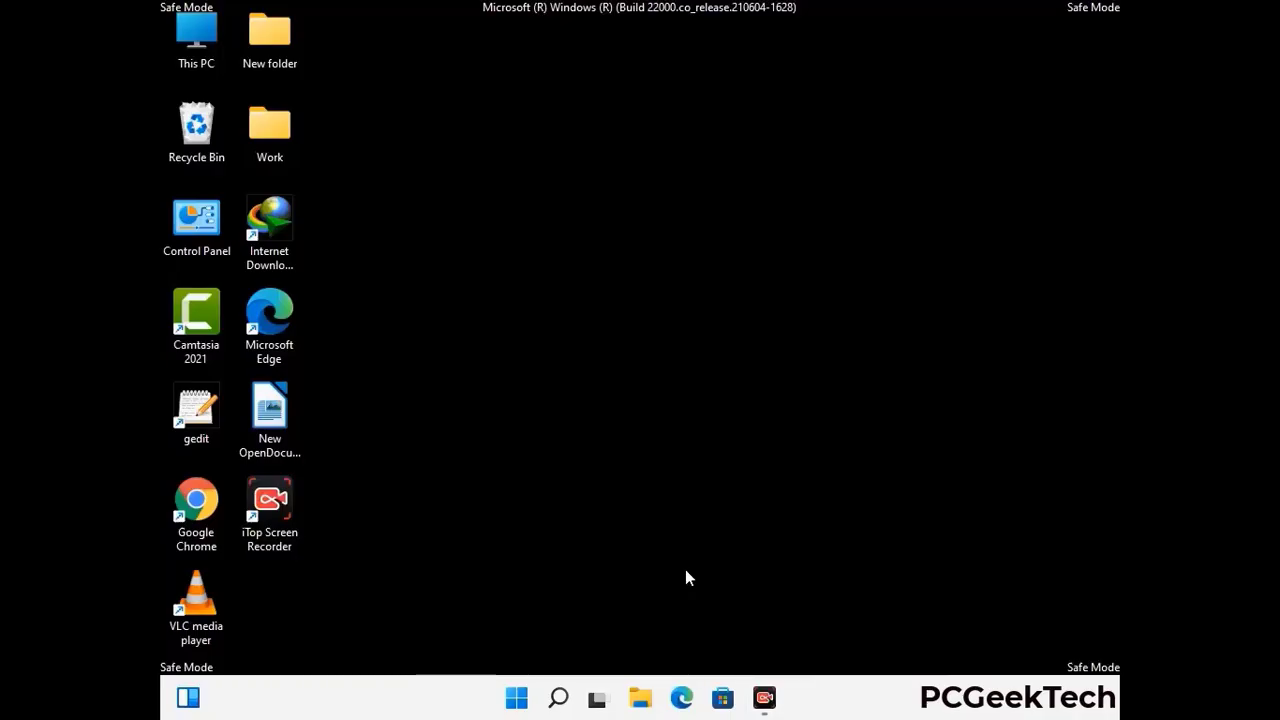
Turn on 'Show hidden files, folders, and drives' in File Explorer Options, then close Control Panel
double_click(197, 240)
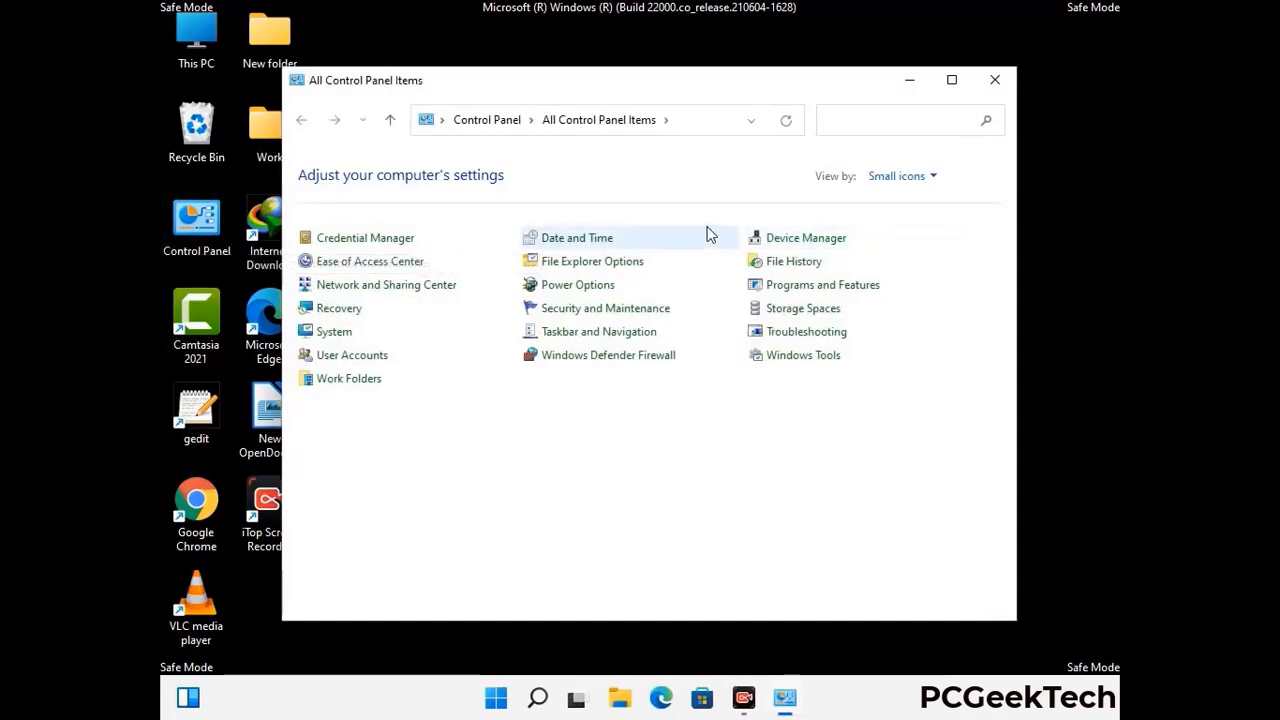
click(618, 268)
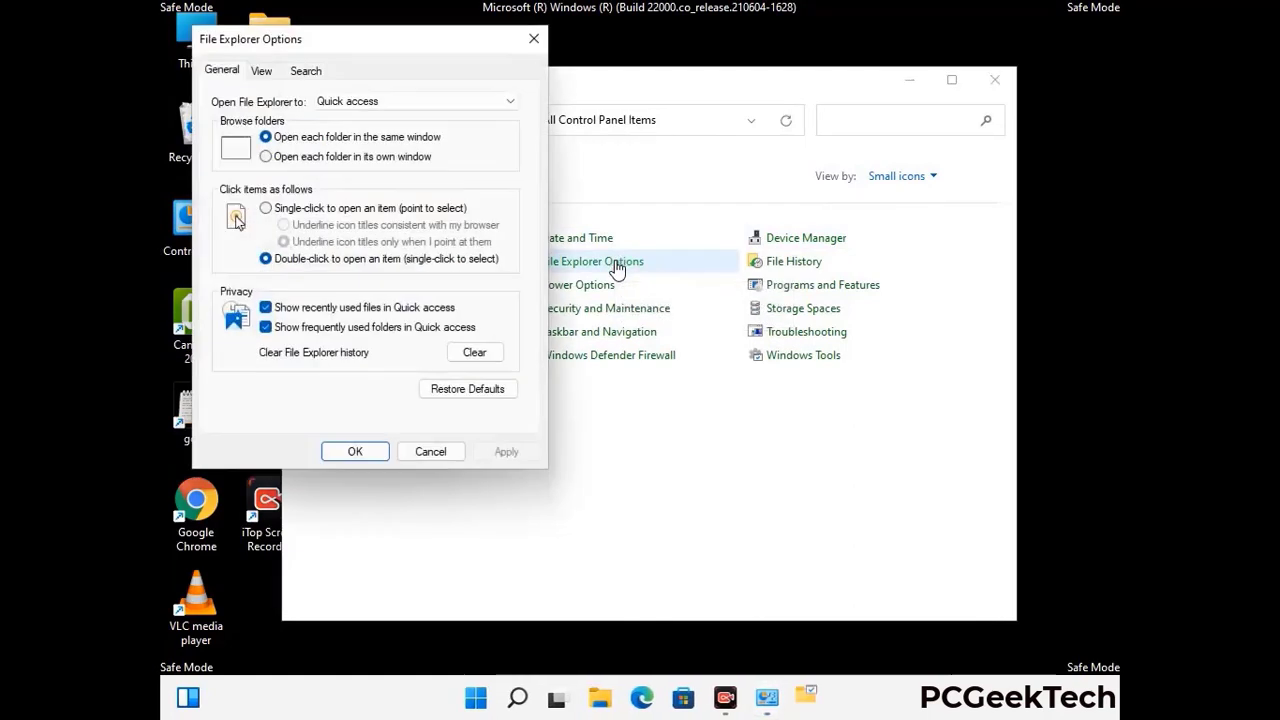
click(264, 71)
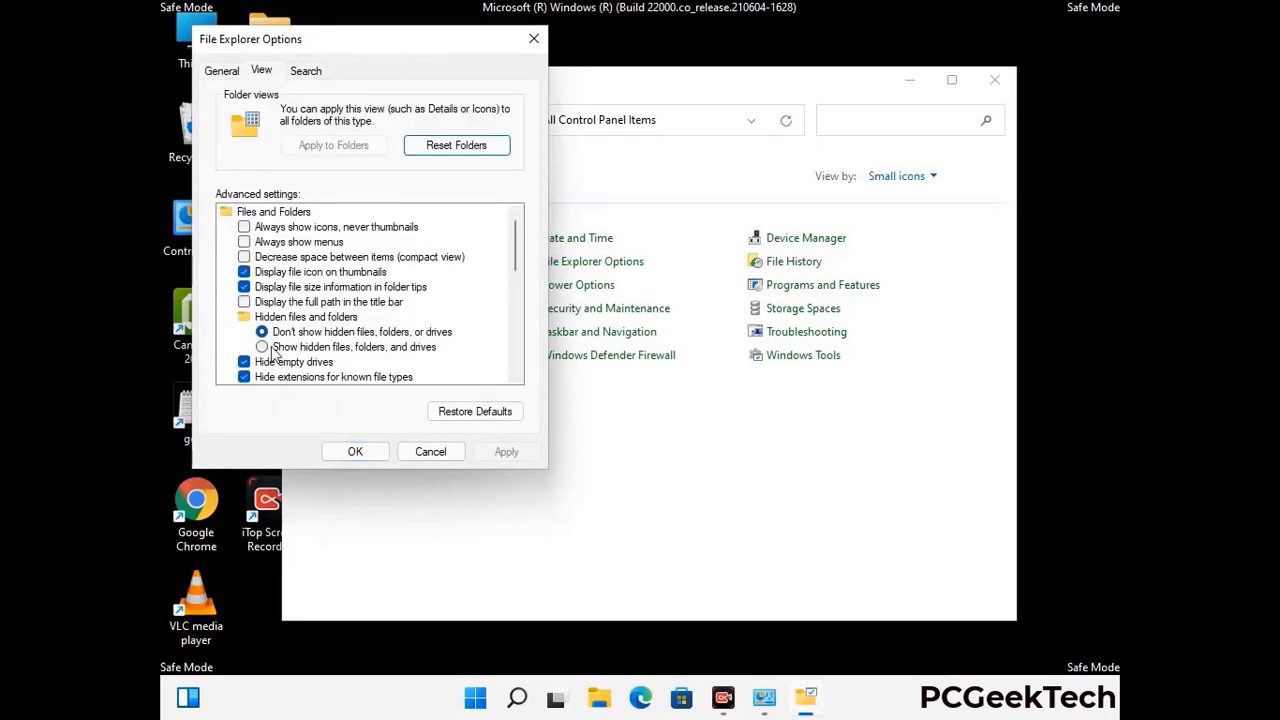
click(262, 347)
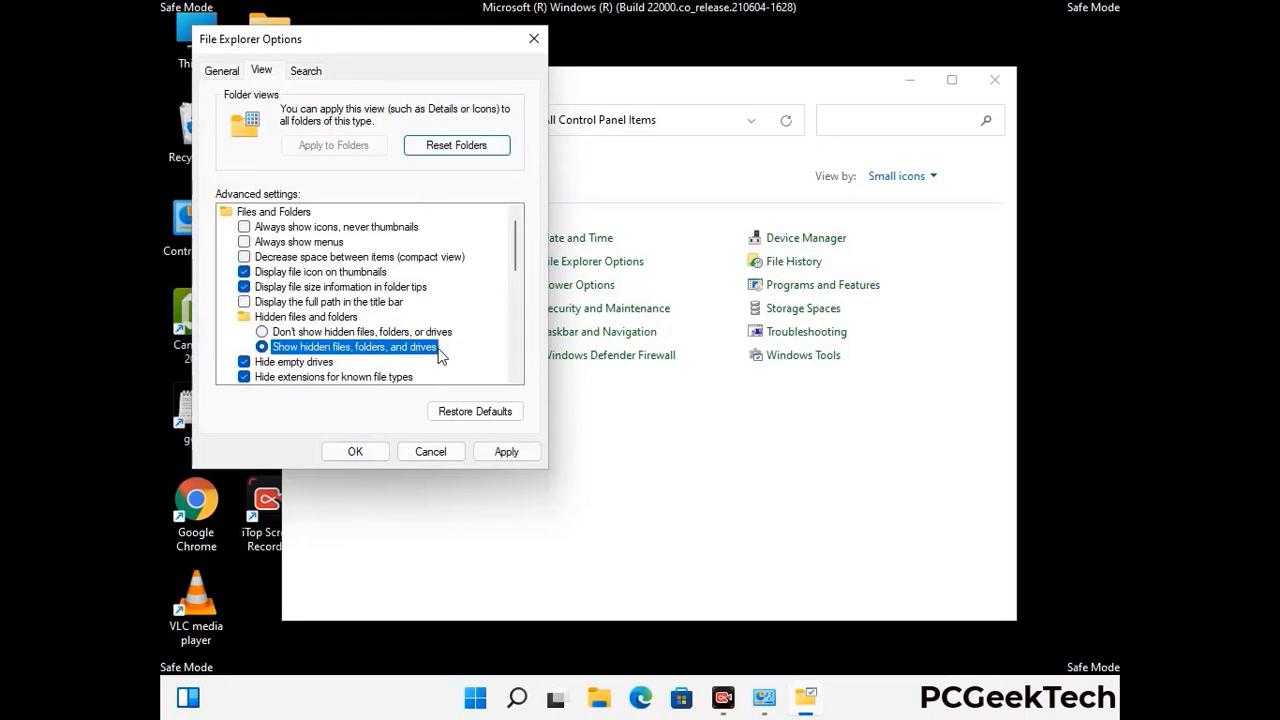
click(506, 452)
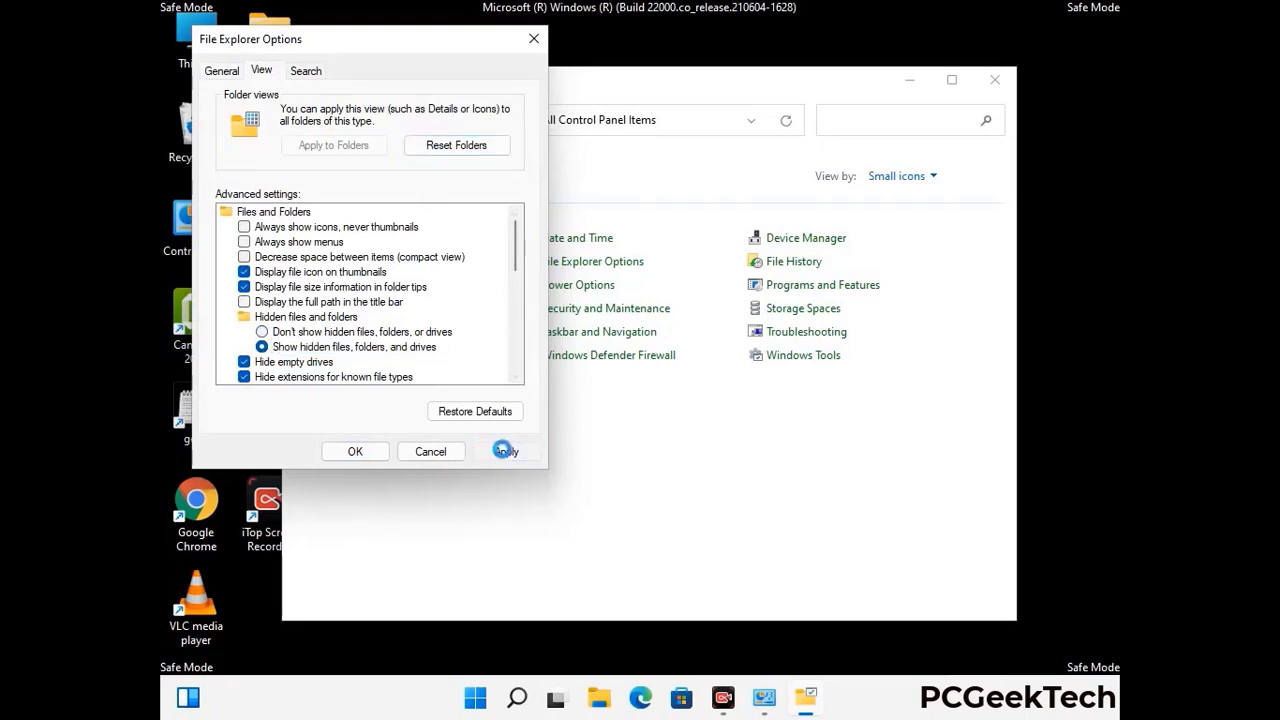
click(338, 454)
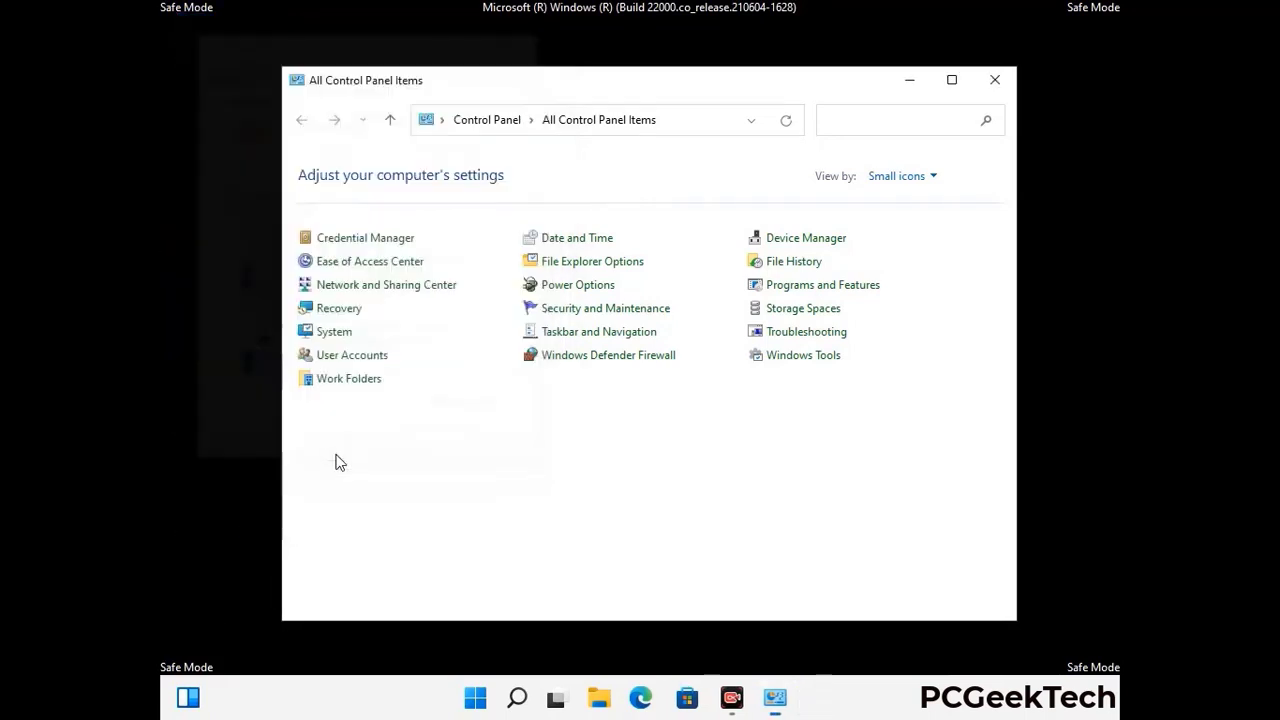
click(995, 80)
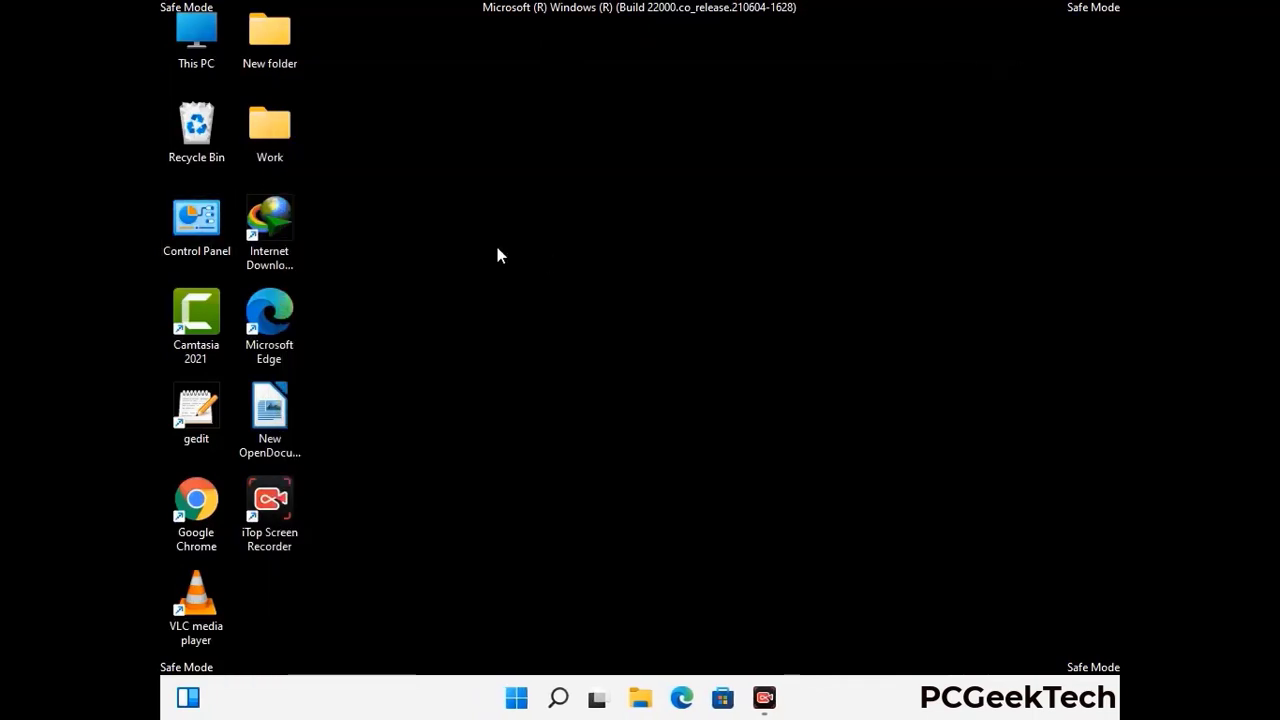
Browse from This PC to C:\Windows\System32\drivers\etc and select the hosts file
double_click(190, 62)
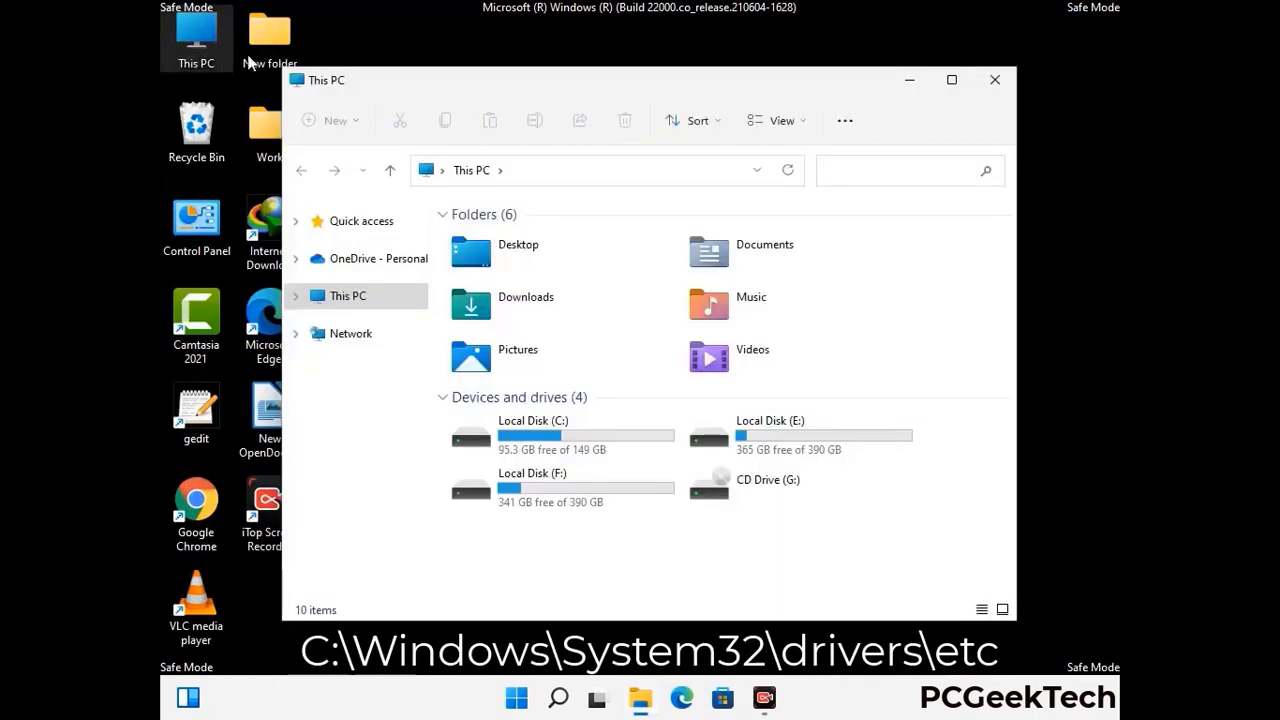
double_click(560, 440)
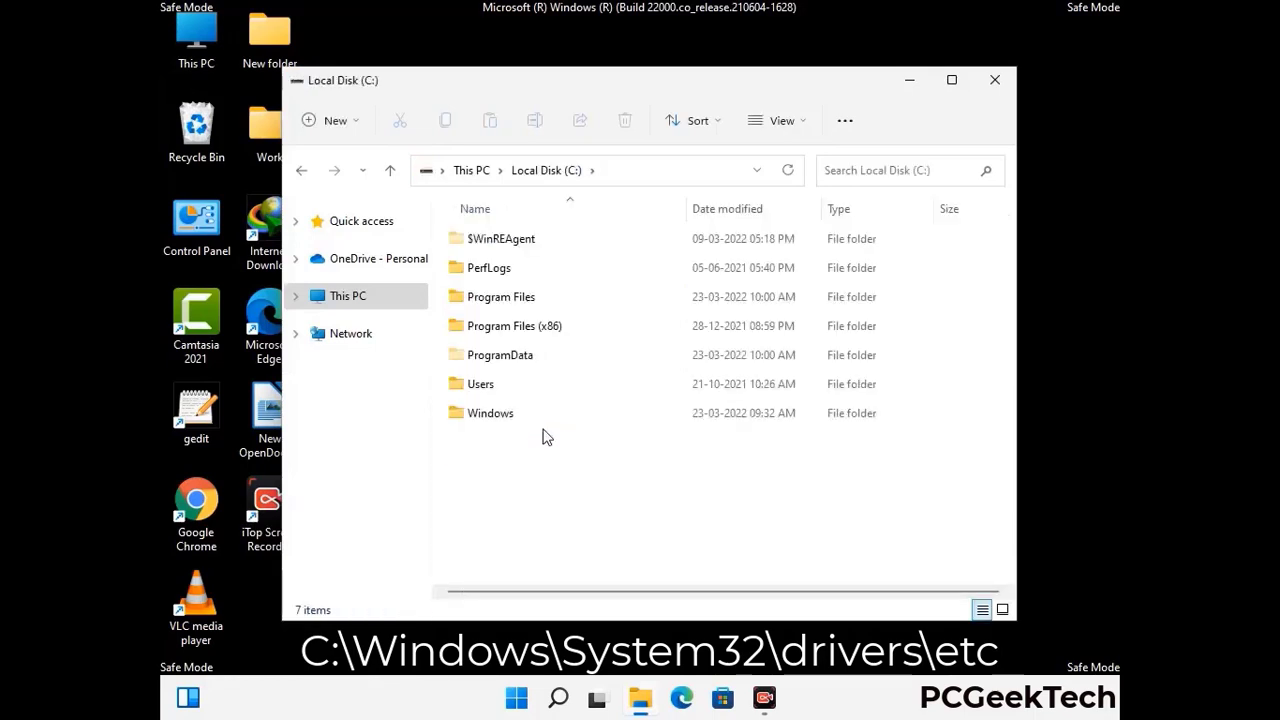
double_click(480, 413)
scroll(640, 425, down, 6)
scroll(632, 432, down, 12)
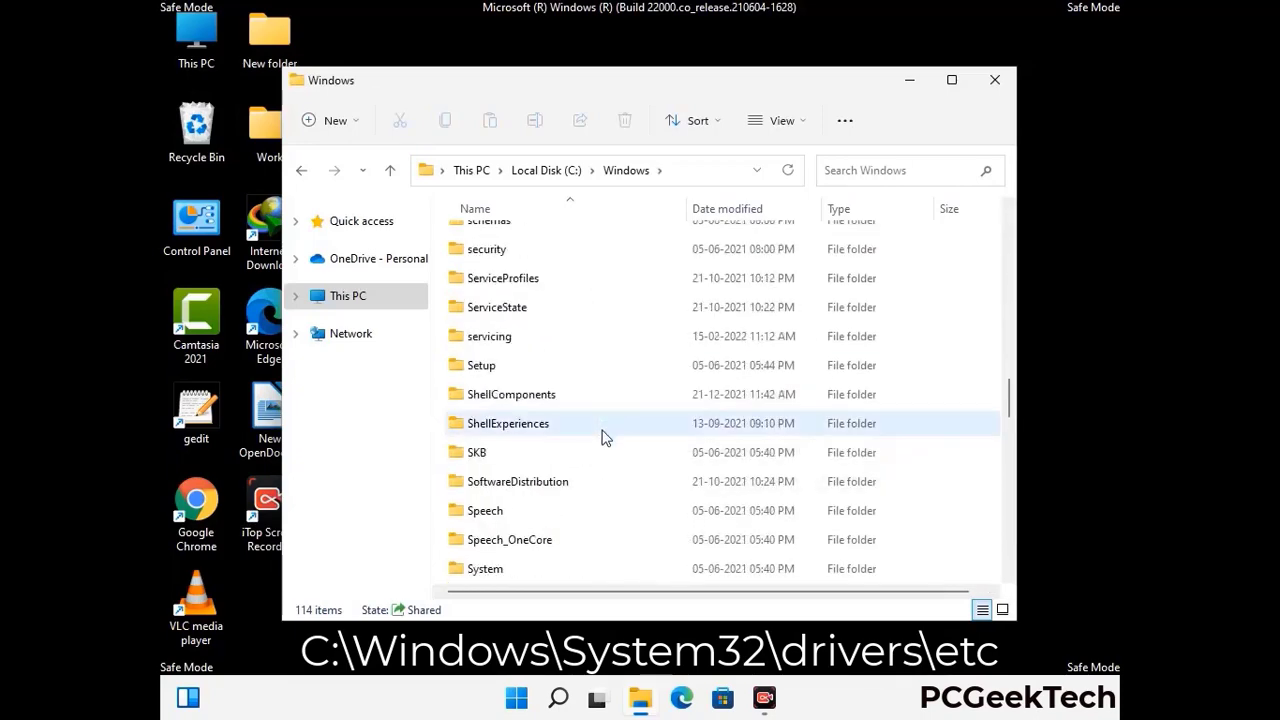
scroll(603, 437, down, 3)
double_click(489, 423)
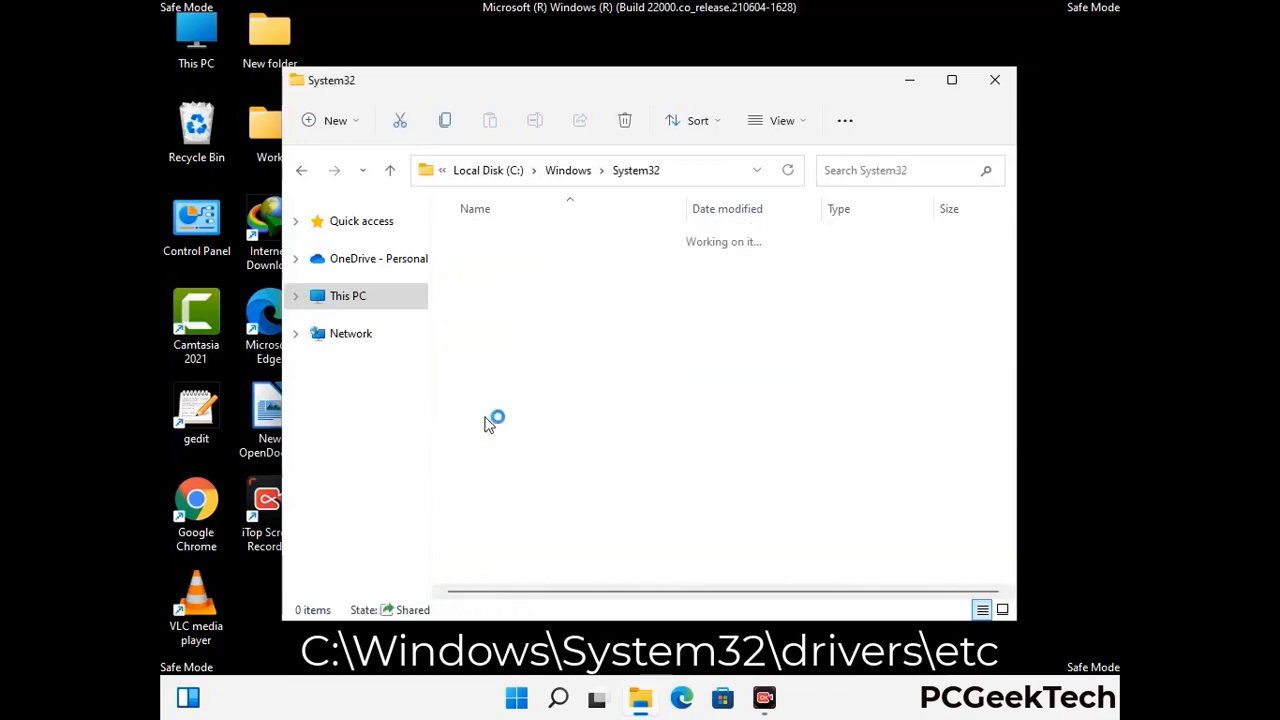
scroll(550, 435, down, 5)
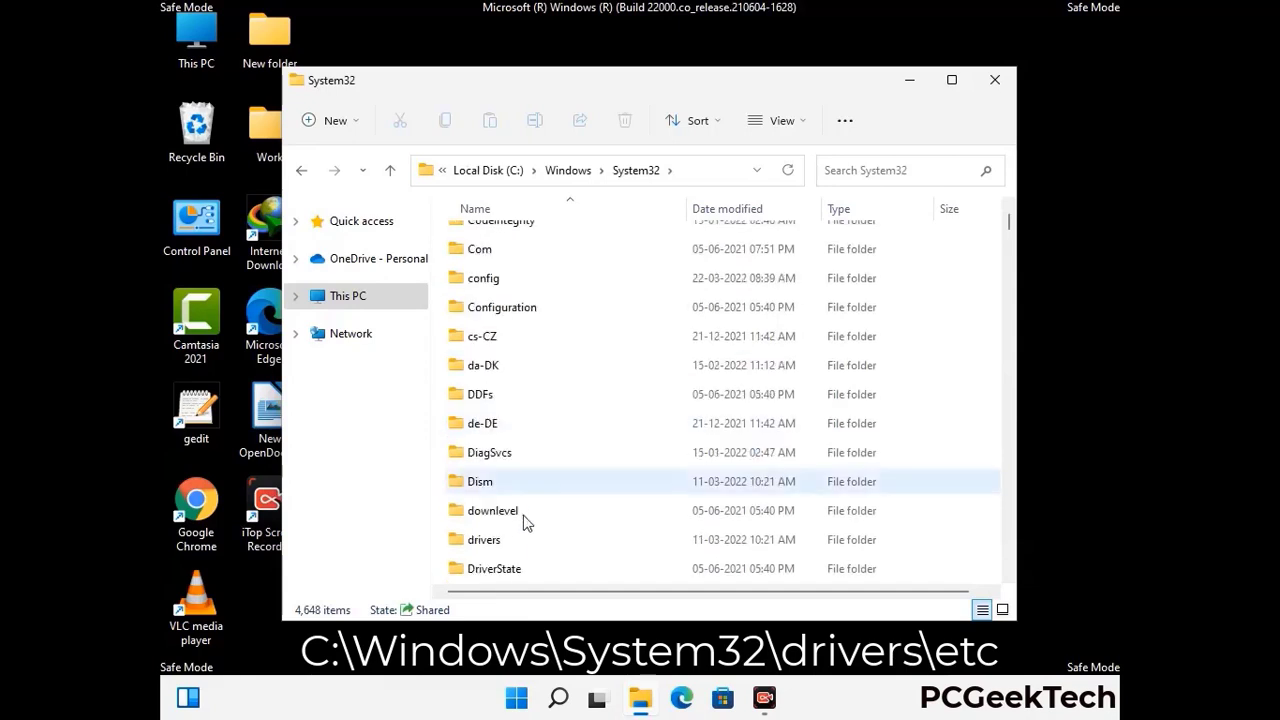
double_click(495, 545)
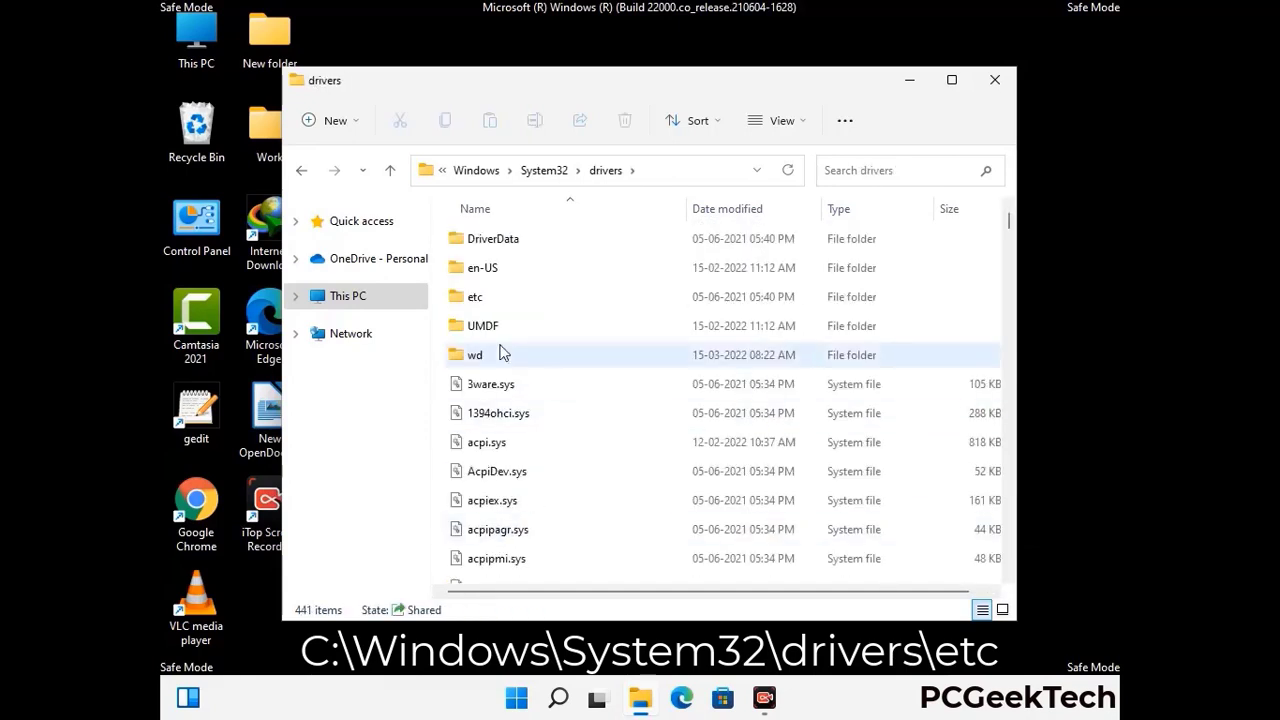
double_click(476, 297)
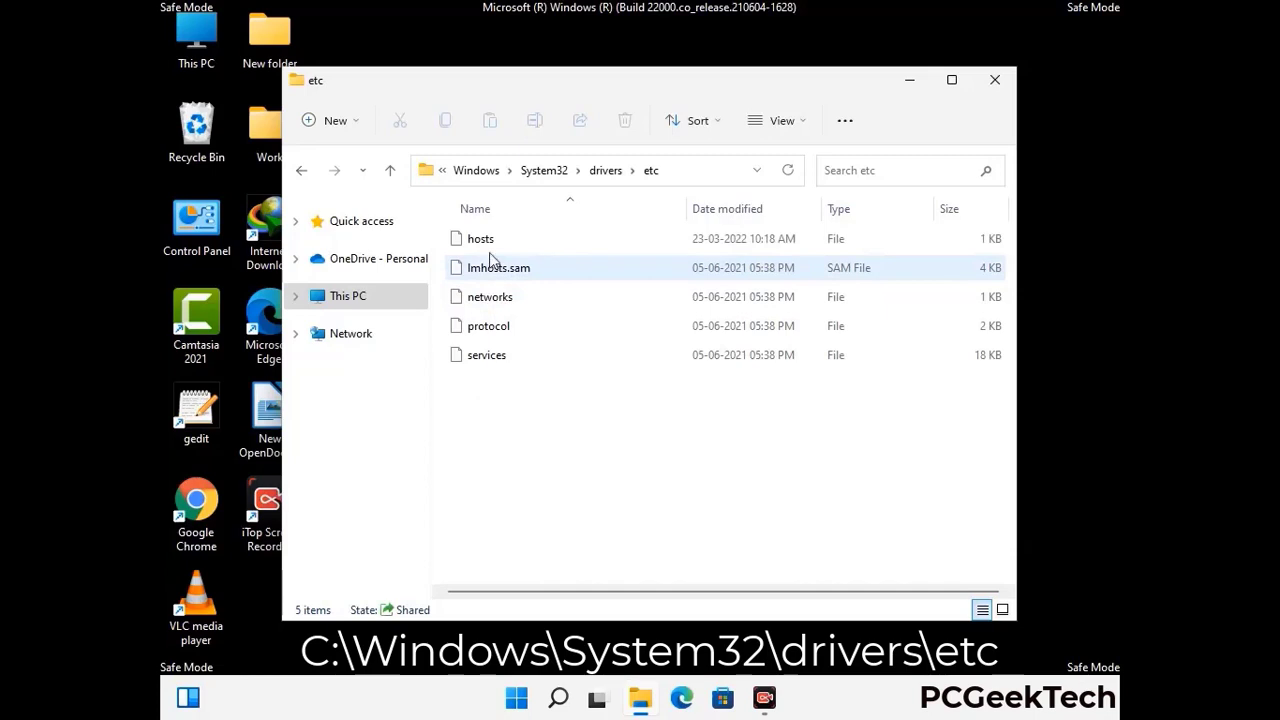
click(482, 240)
Open hosts in Notepad, add an empty line after the last localhost entry, and save it
double_click(490, 250)
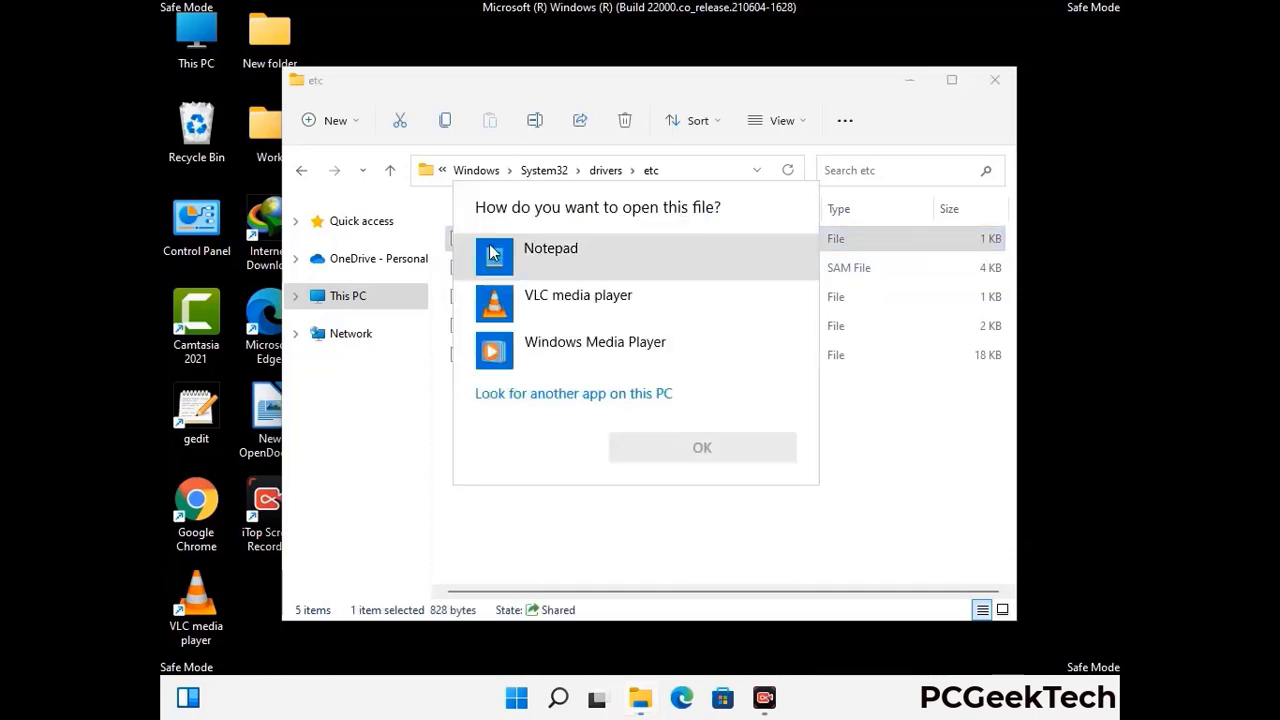
click(580, 256)
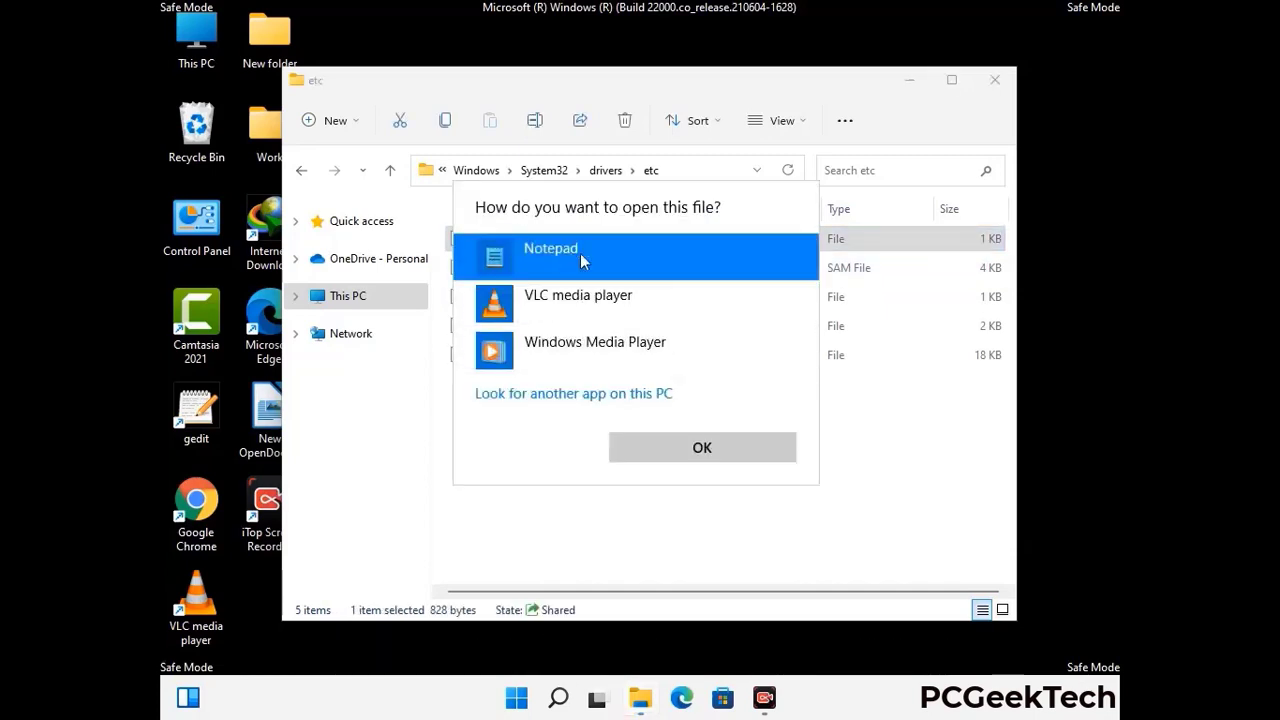
click(702, 449)
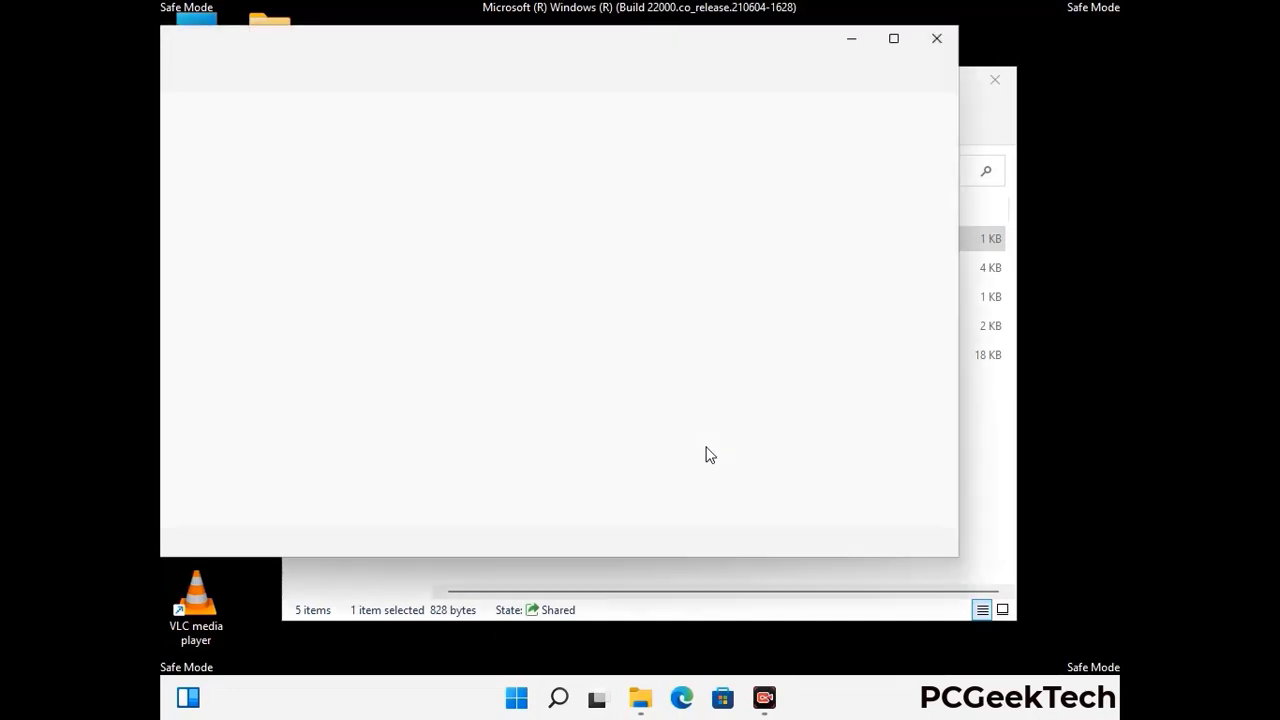
drag(486, 62, 699, 66)
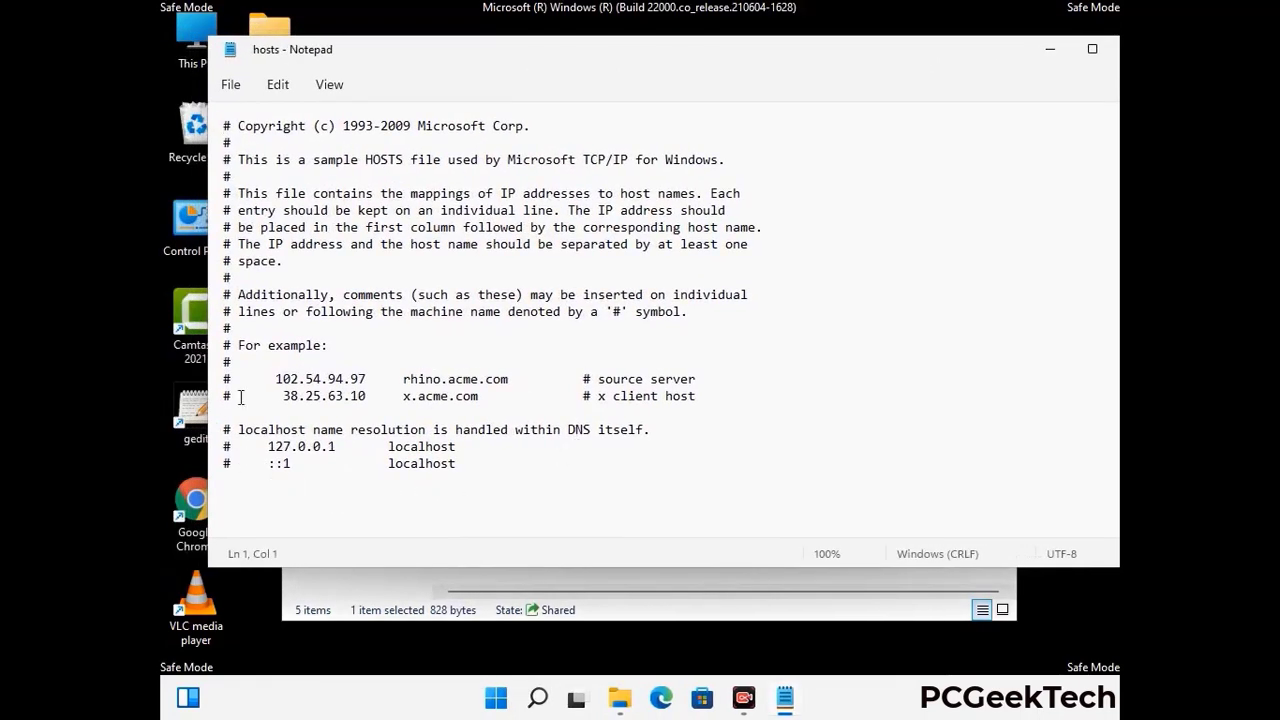
click(480, 470)
key(Return)
scroll(490, 290, down, 1)
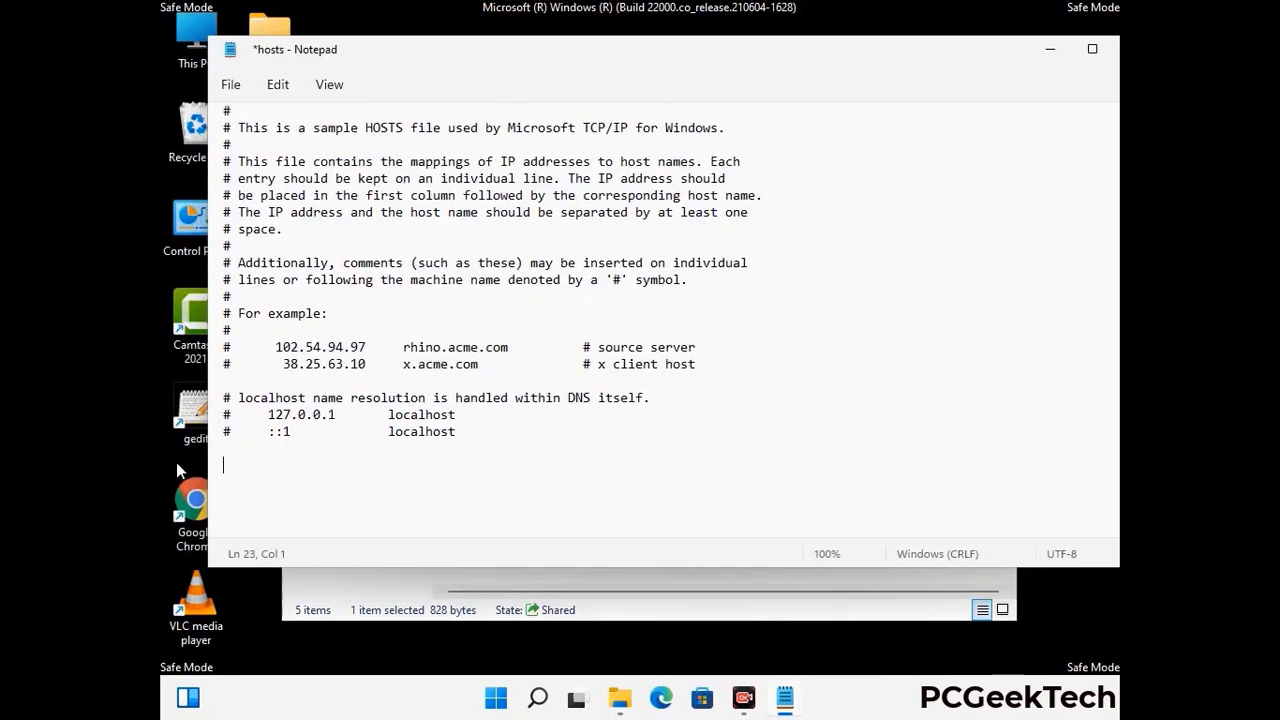
click(230, 85)
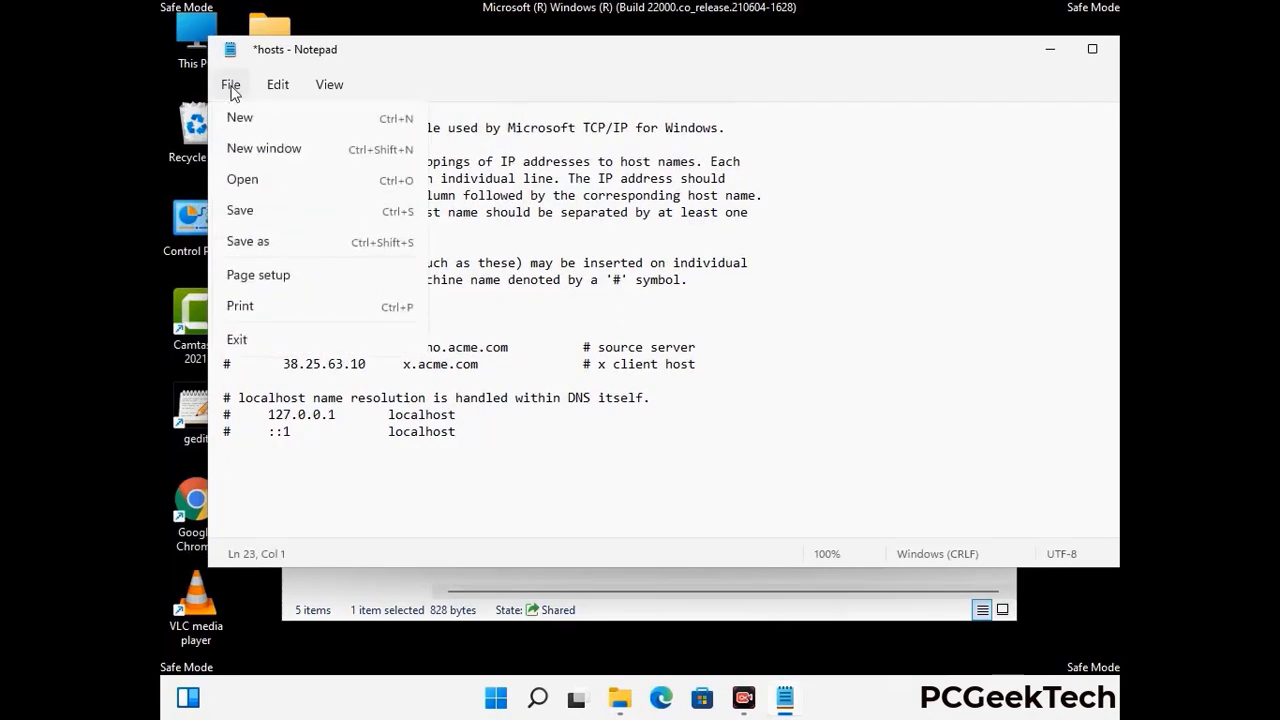
click(240, 213)
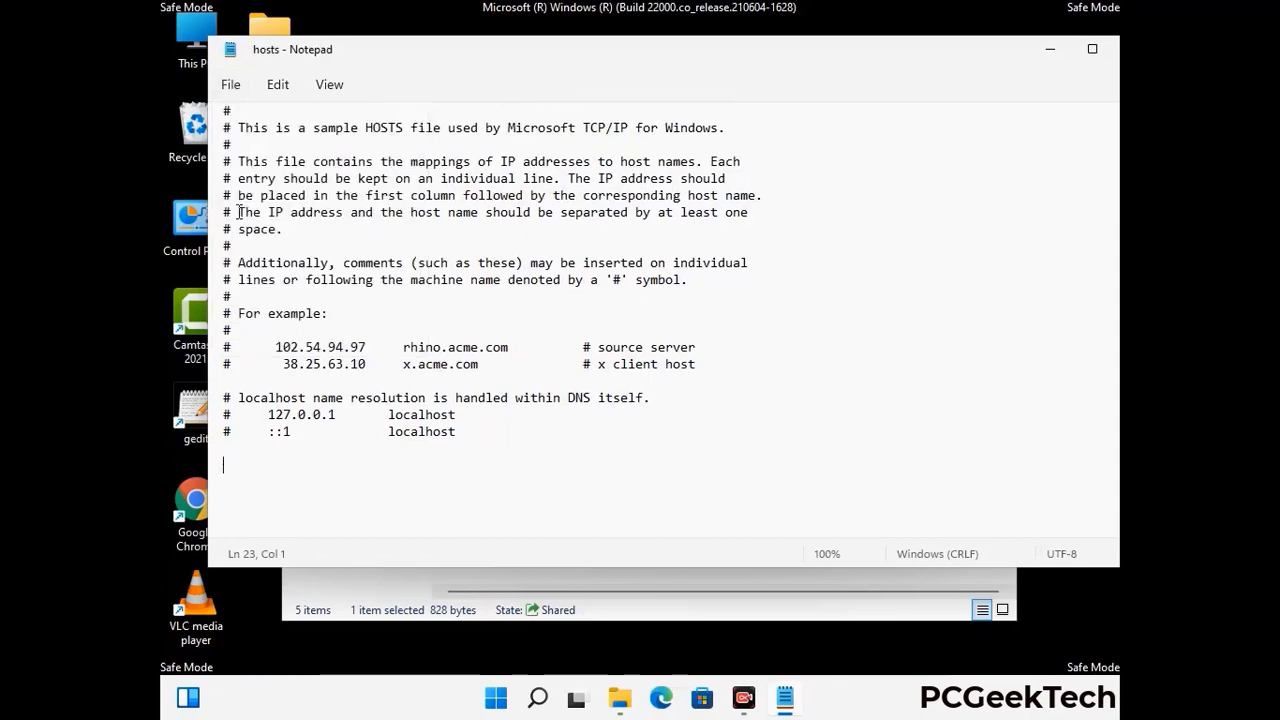
Close Notepad and the etc folder window
drag(969, 64, 822, 62)
click(987, 56)
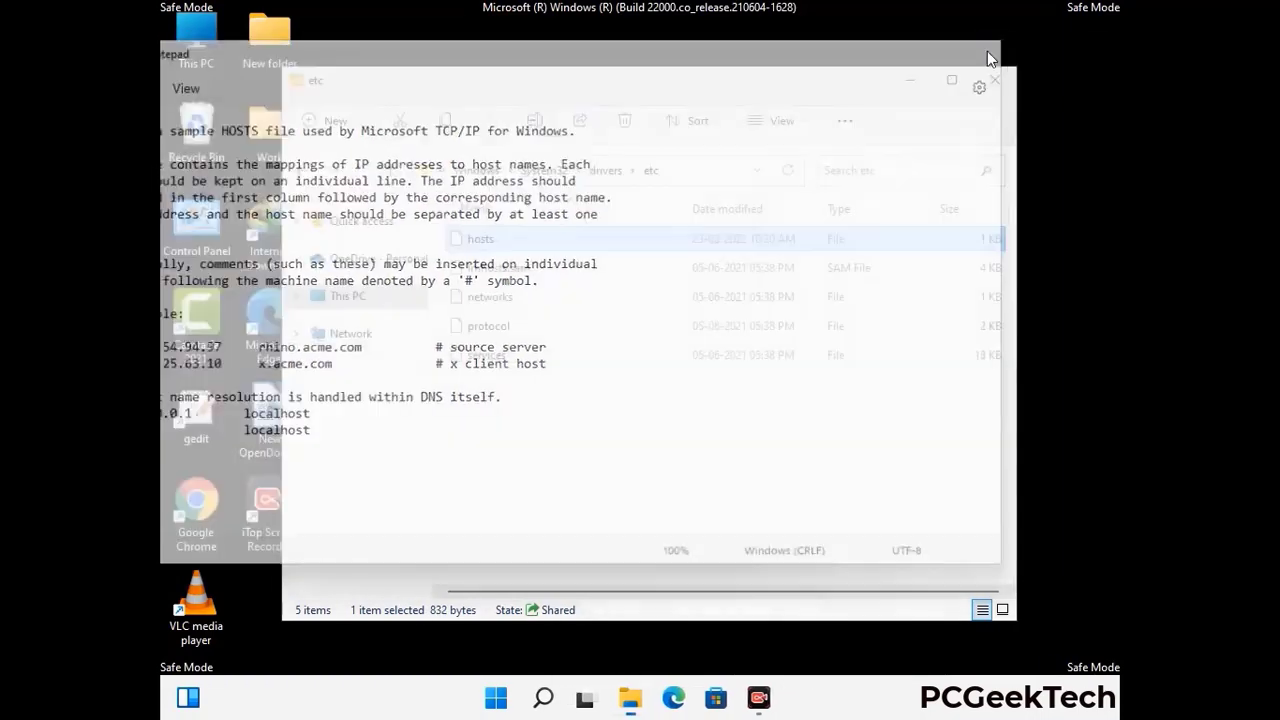
click(997, 76)
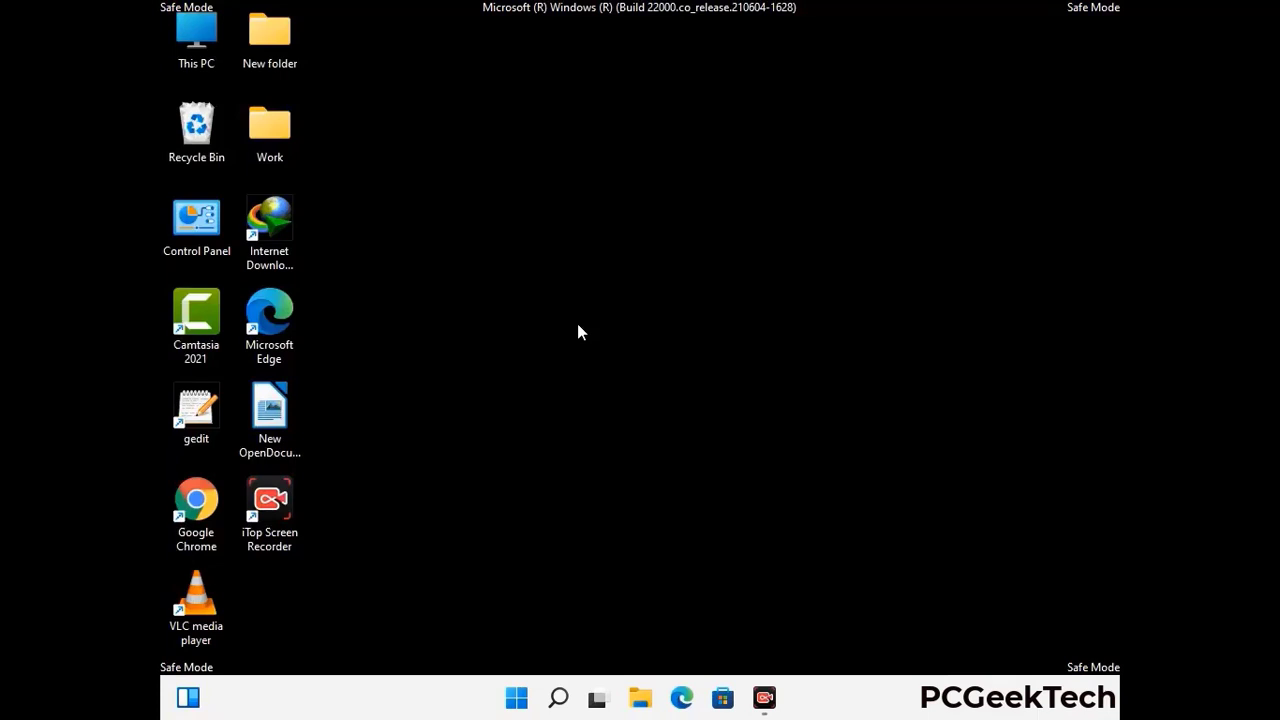
Open the AppData\Roaming folder by running %appdata%
key(super+r)
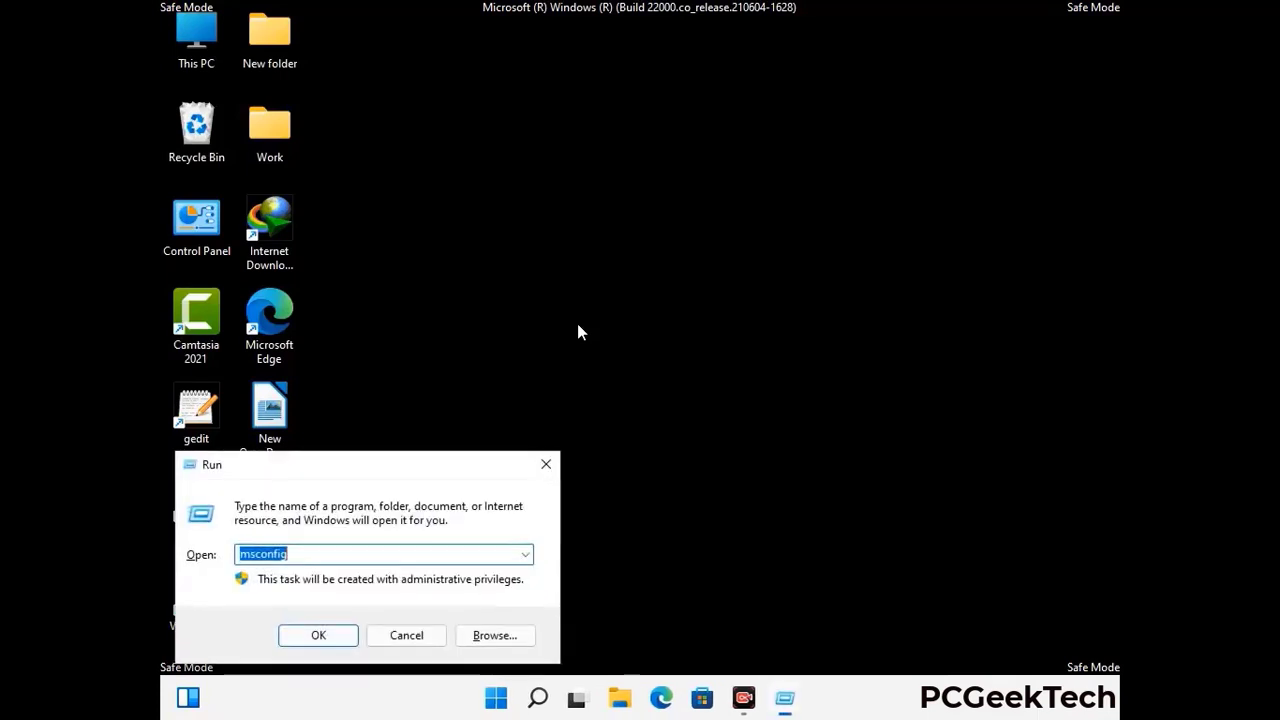
drag(366, 457, 595, 199)
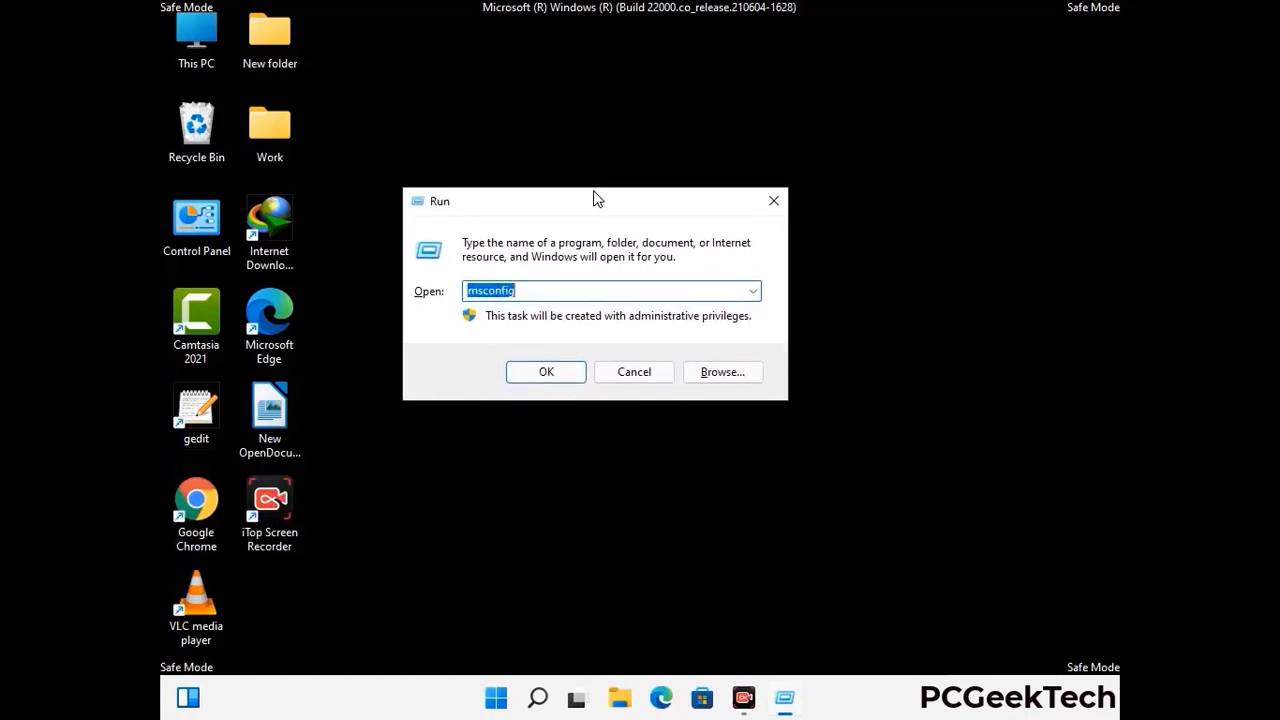
text(%)
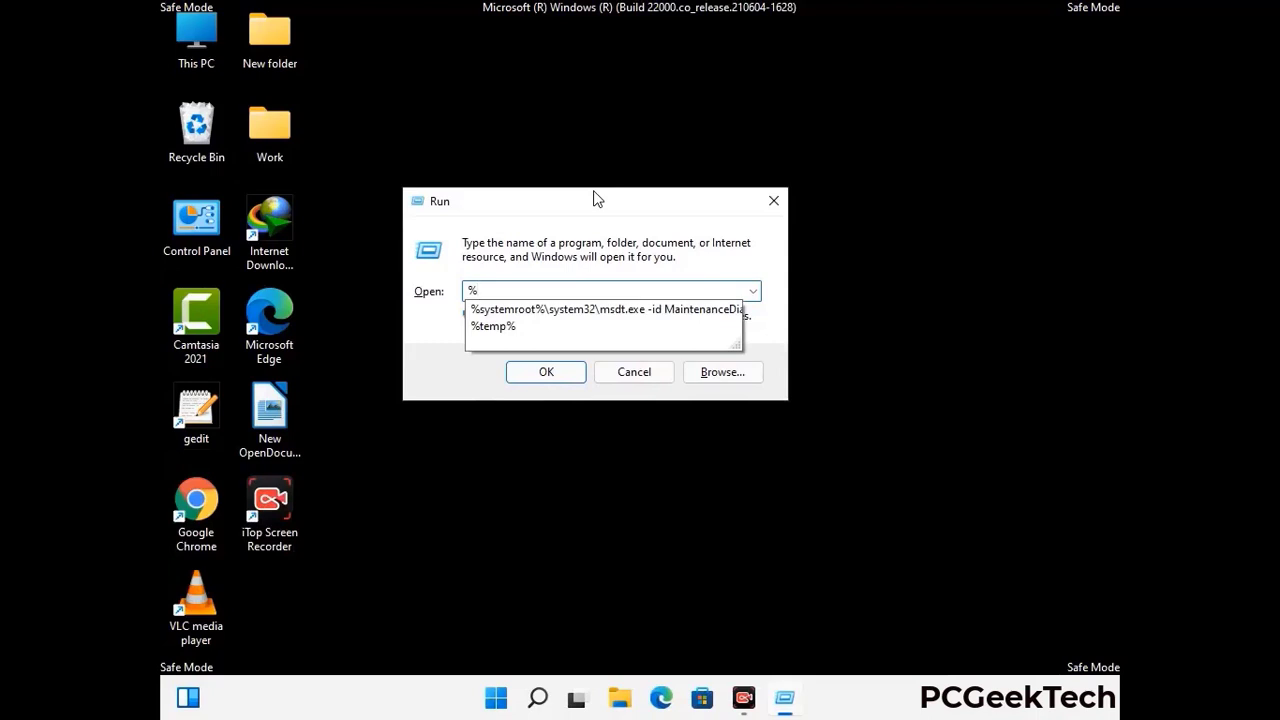
text(appdata%)
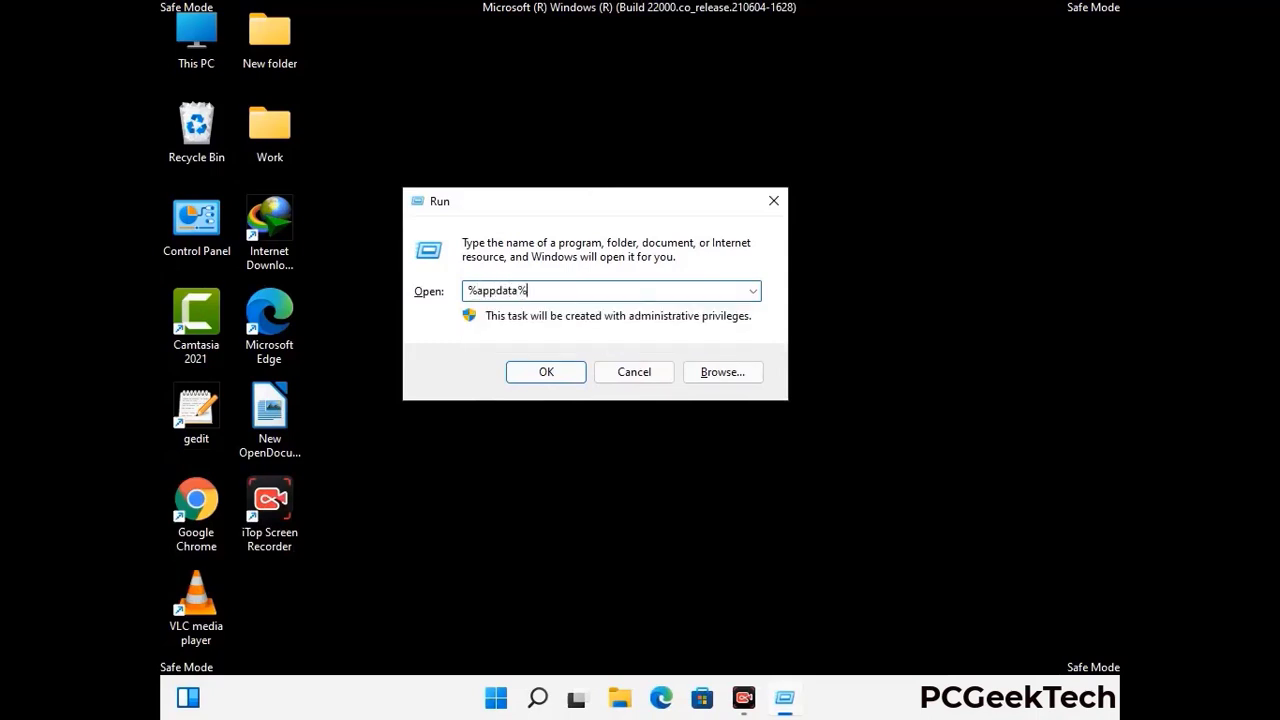
key(Return)
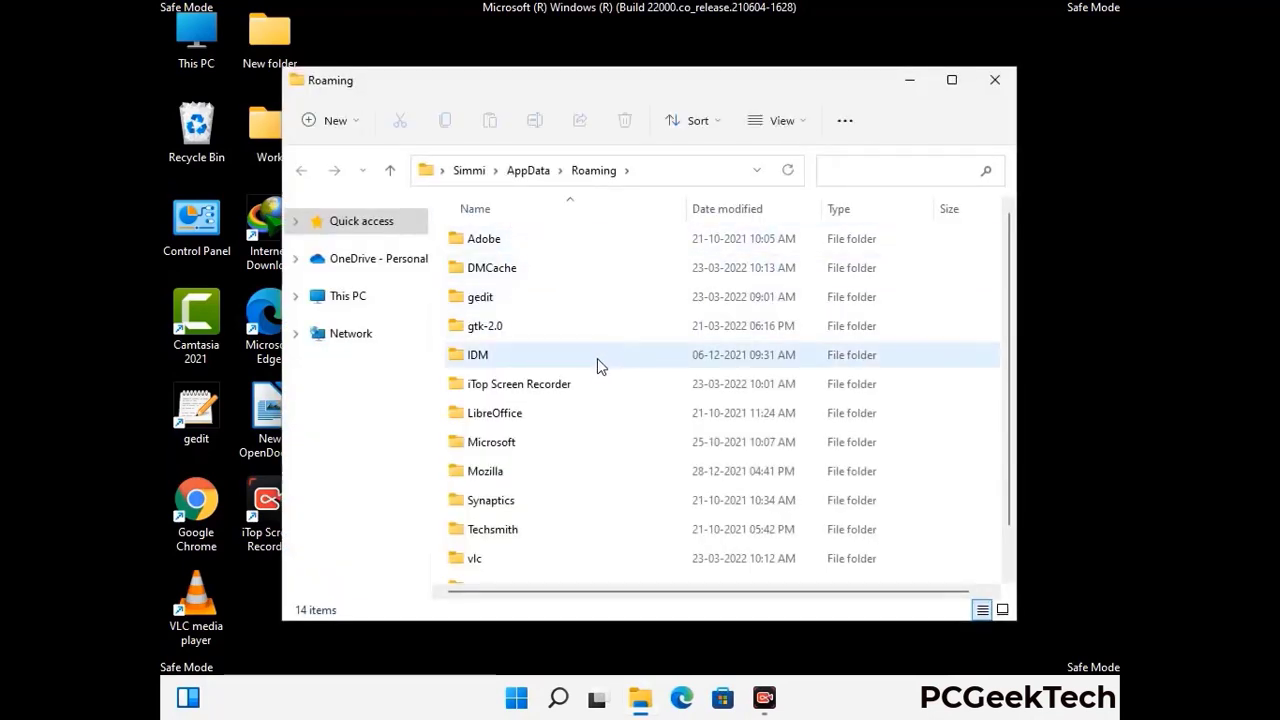
Delete the Zoom folder from Roaming and close the window
scroll(600, 358, down, 1)
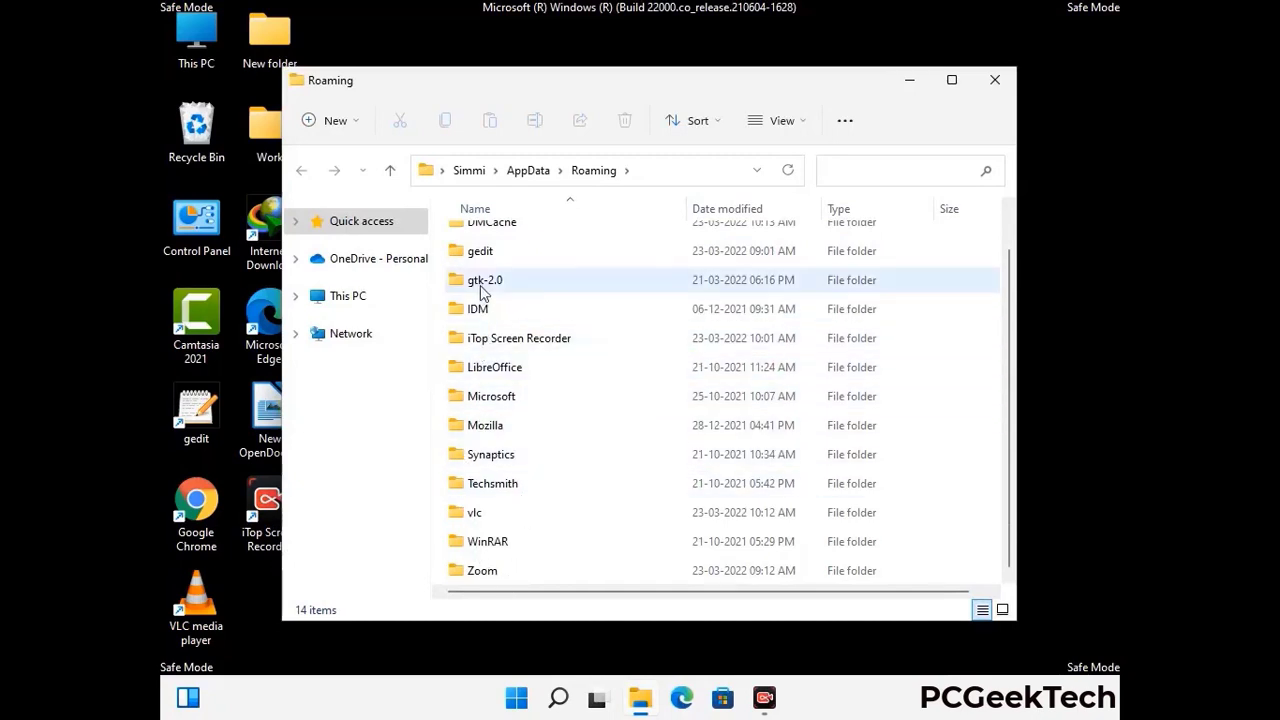
scroll(495, 290, up, 1)
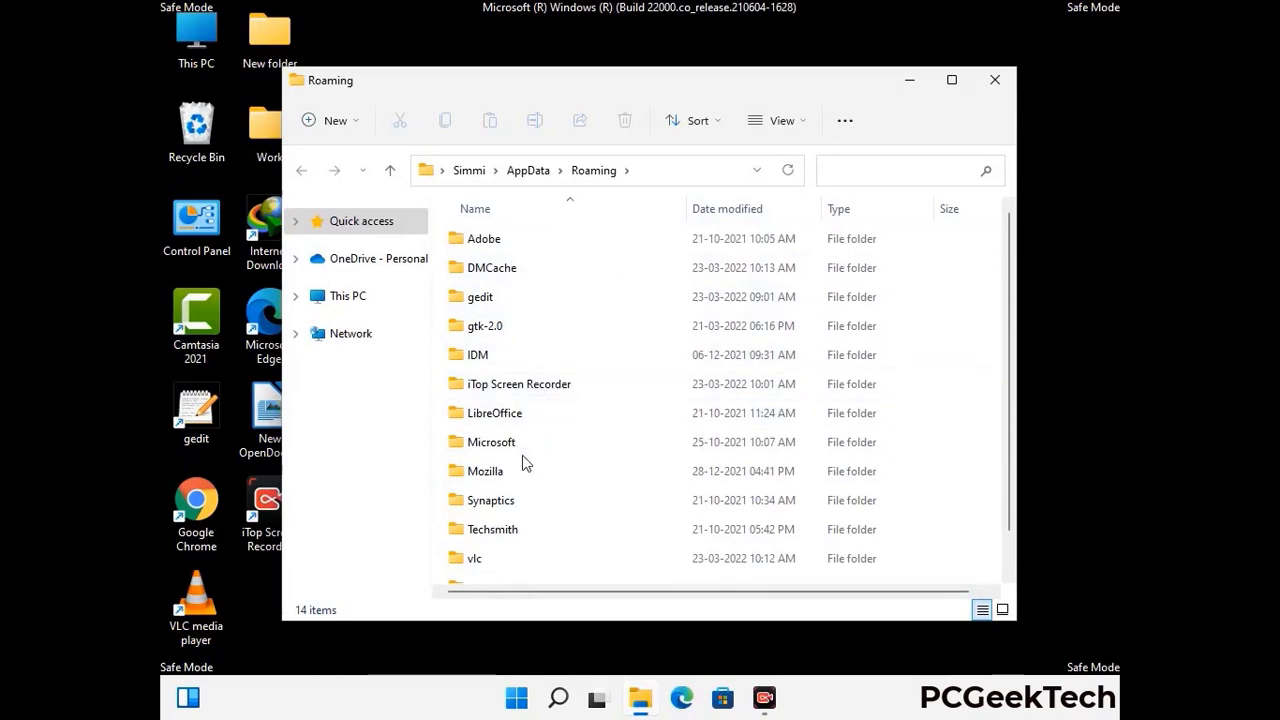
scroll(515, 500, down, 1)
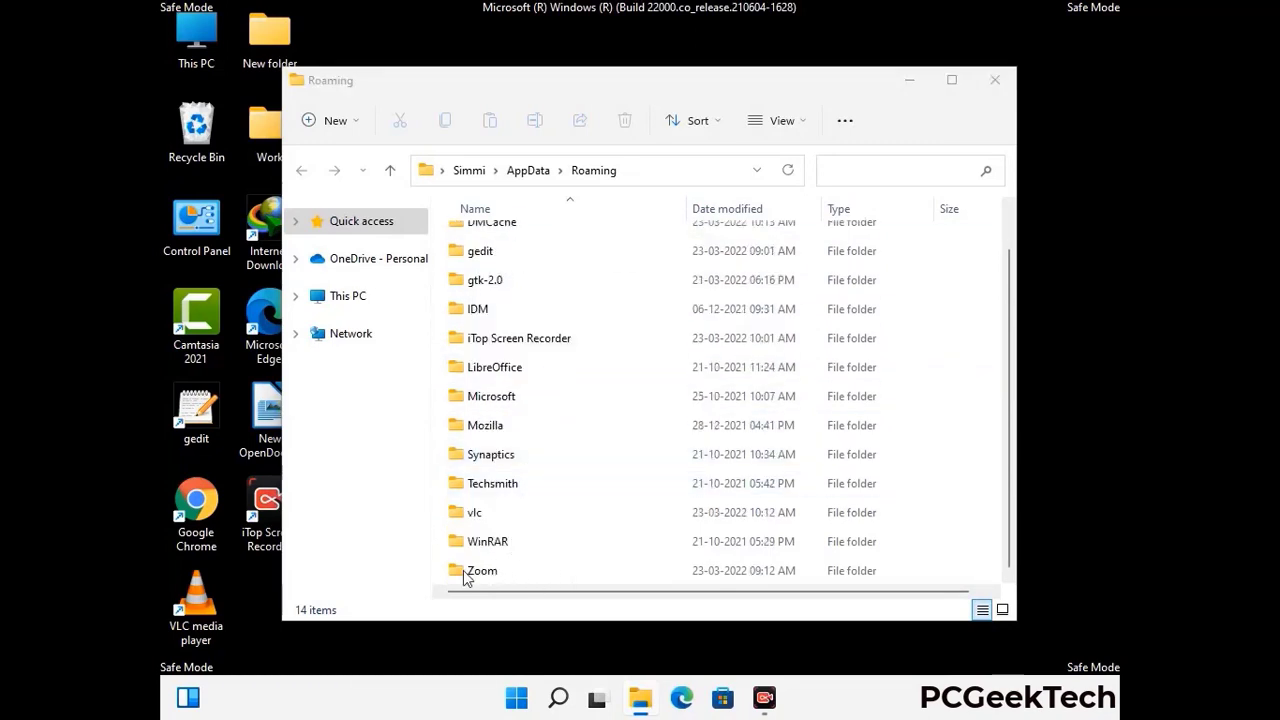
click(716, 566)
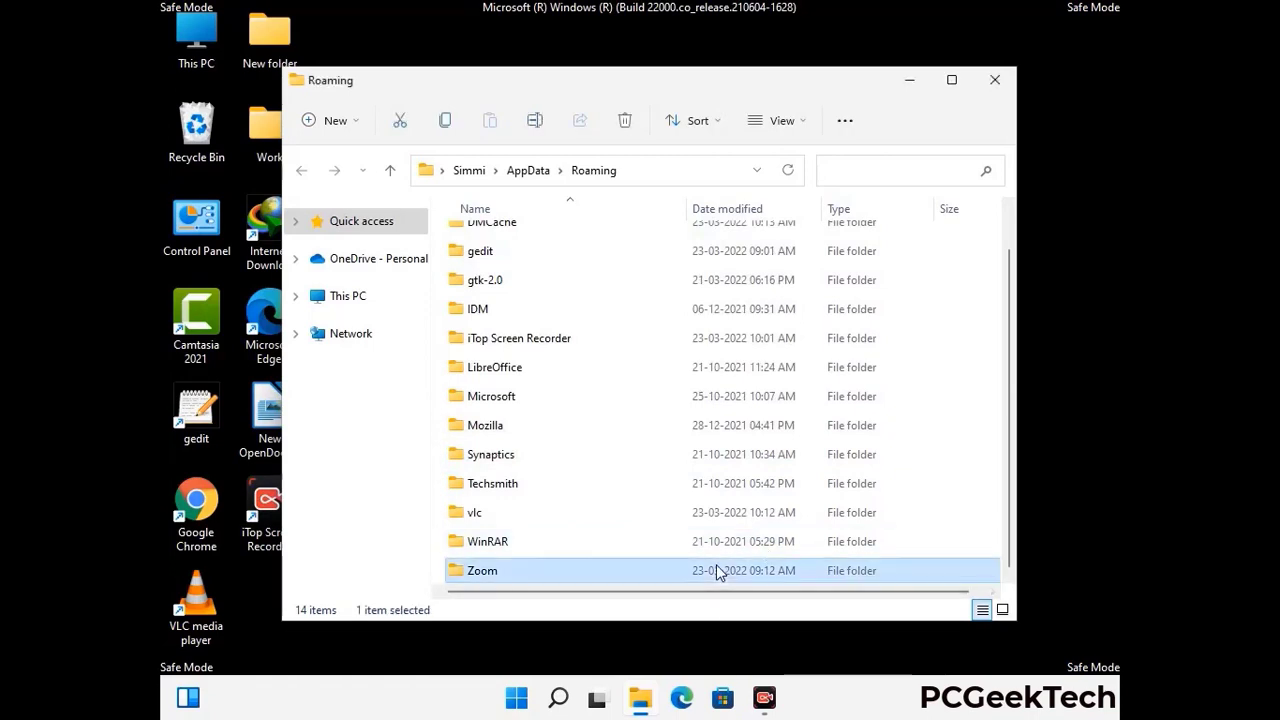
click(634, 128)
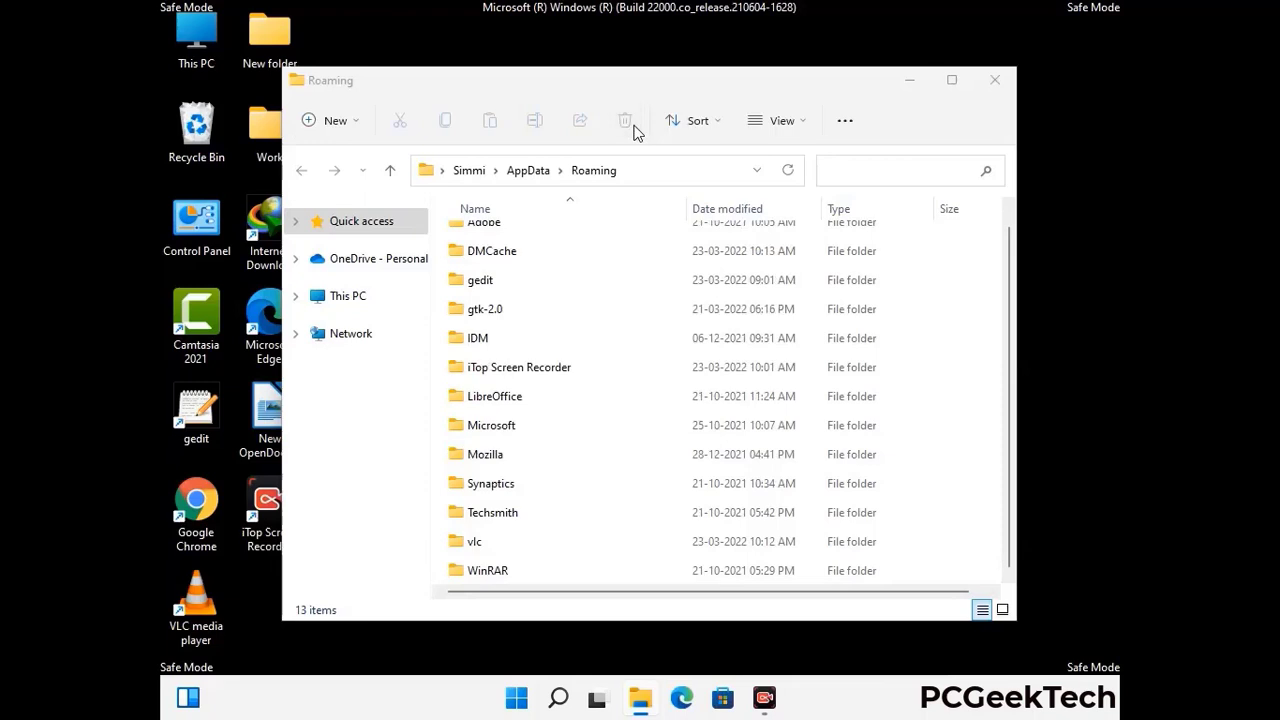
click(993, 85)
click(993, 85)
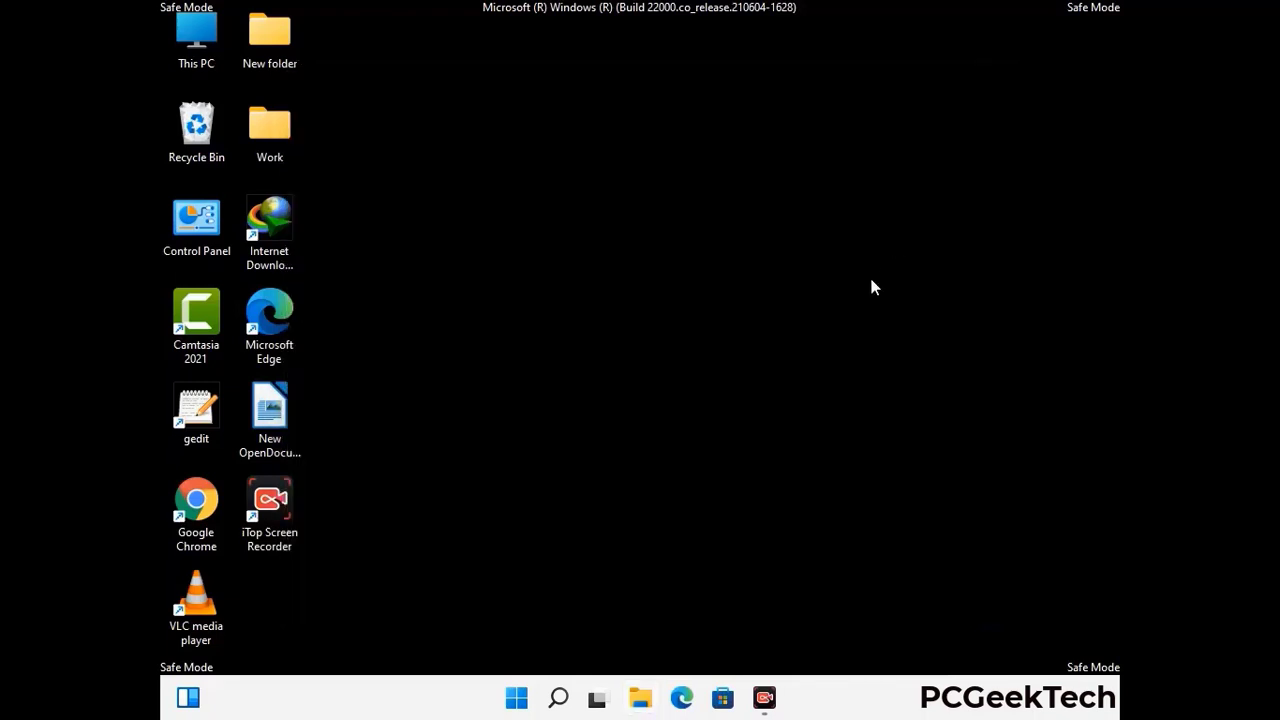
Run %LocalAppData% to open AppData\Local, showing 23 items
key(super+r)
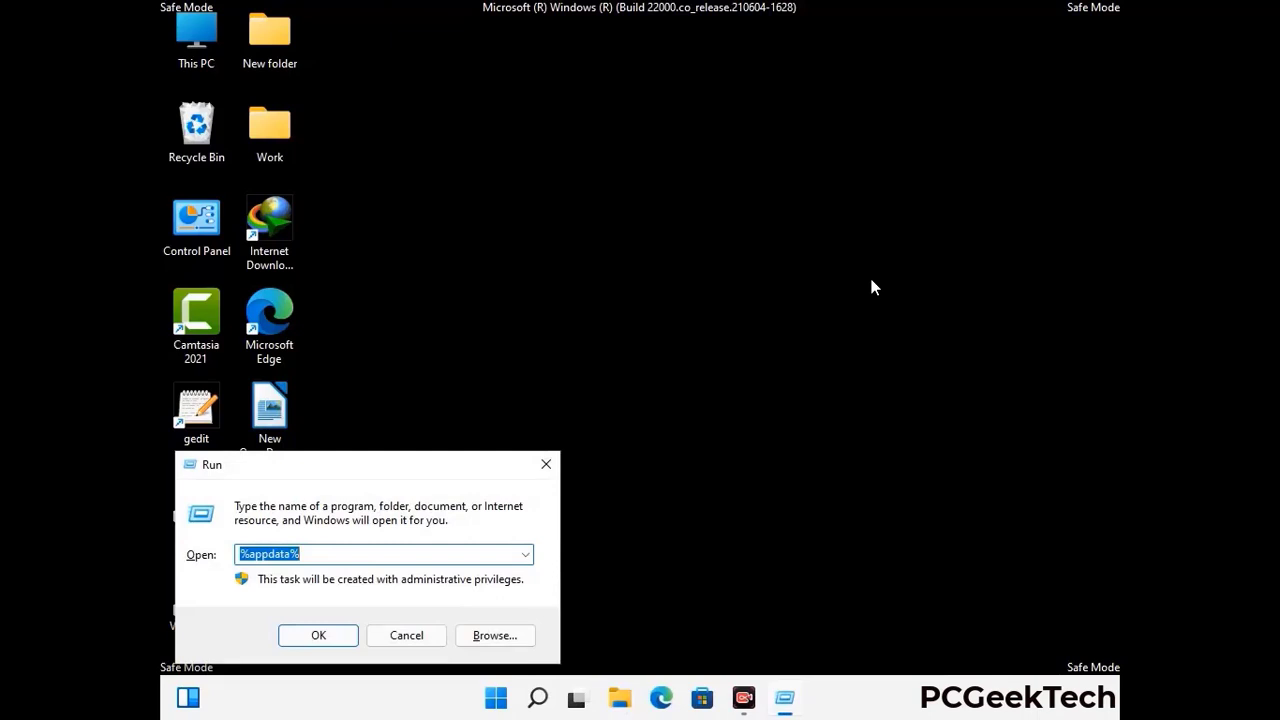
drag(404, 476, 671, 253)
text(%Local)
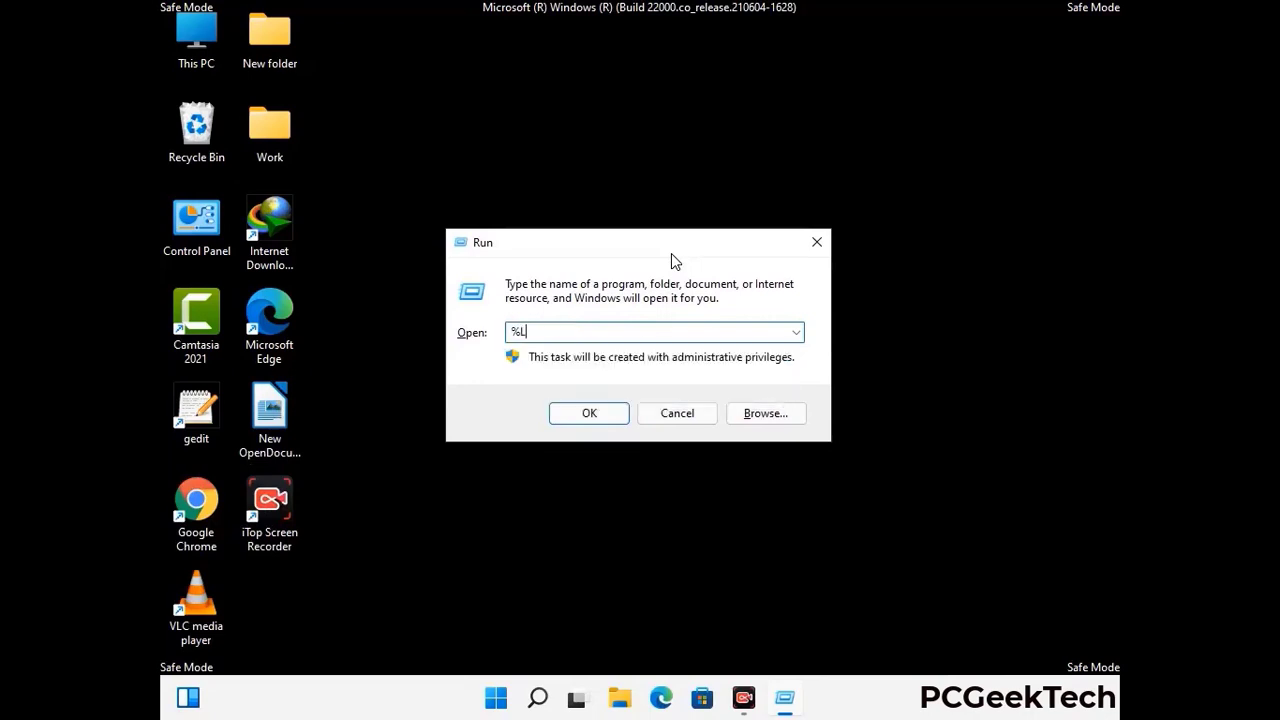
text(App)
key(Return)
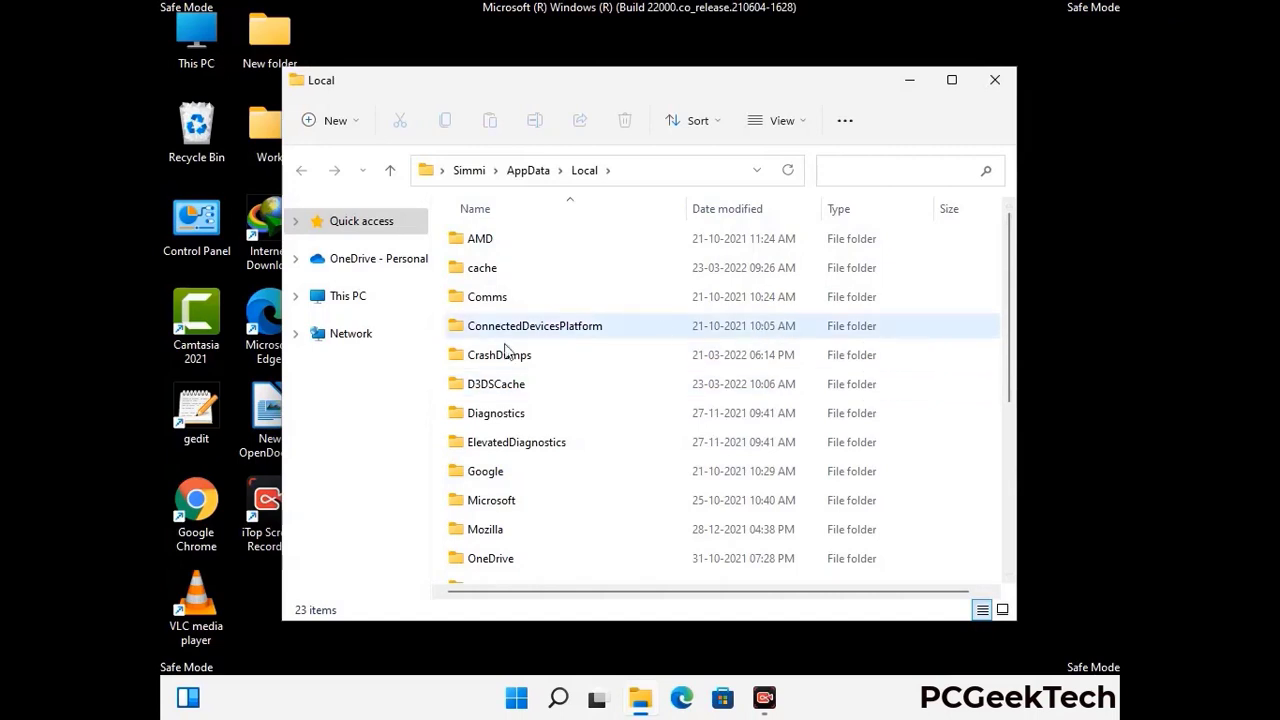
Delete the Mozilla folder from AppData\Local, leaving 22 items, and close the window
scroll(560, 420, down, 1)
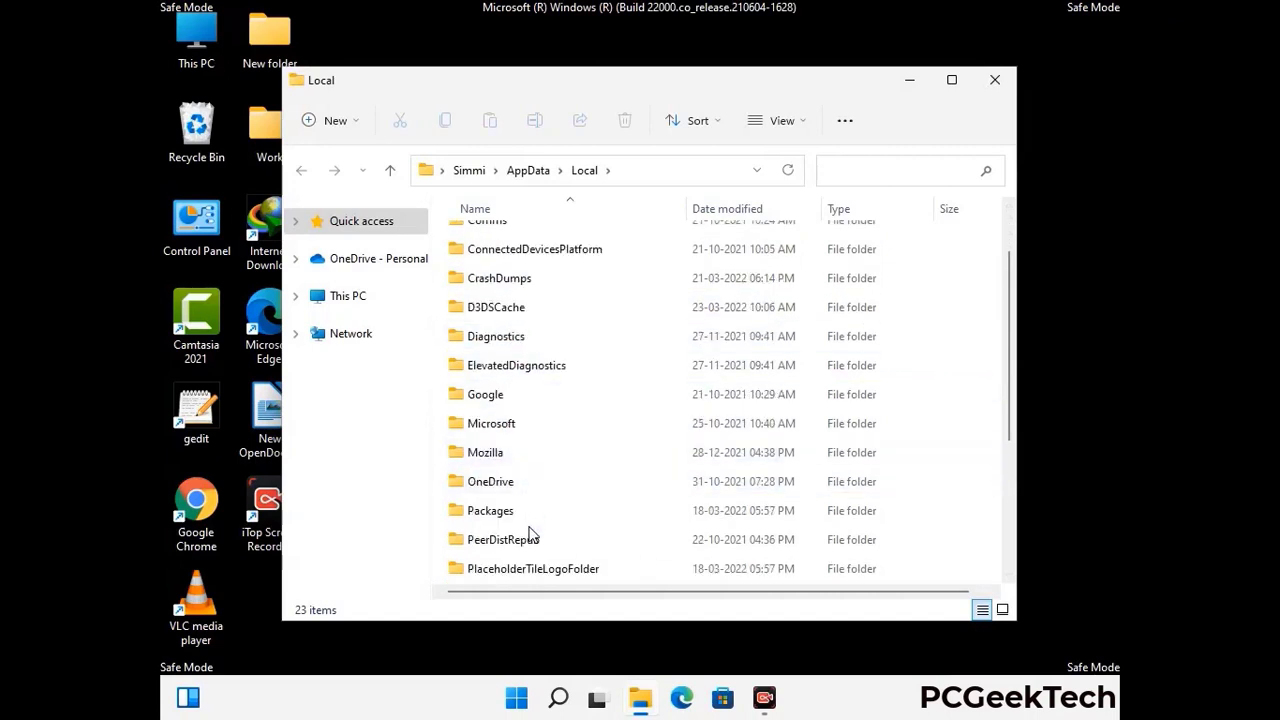
click(500, 457)
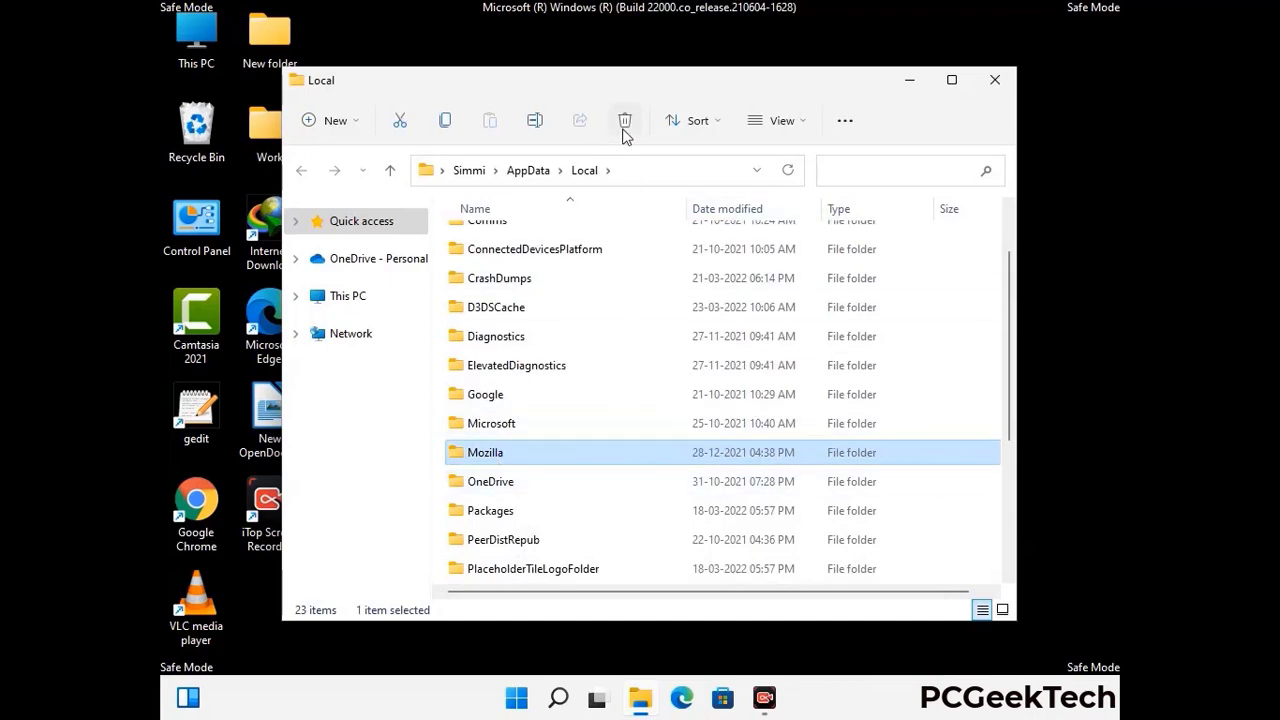
click(624, 121)
click(624, 121)
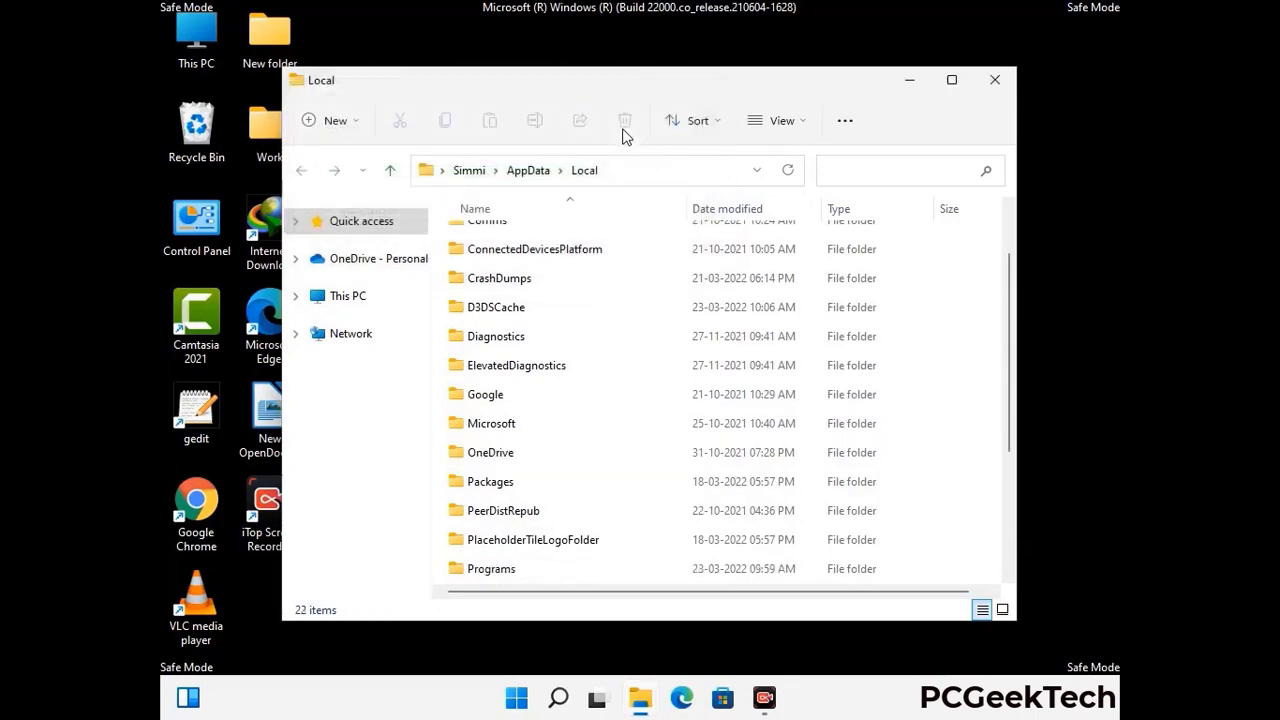
click(996, 90)
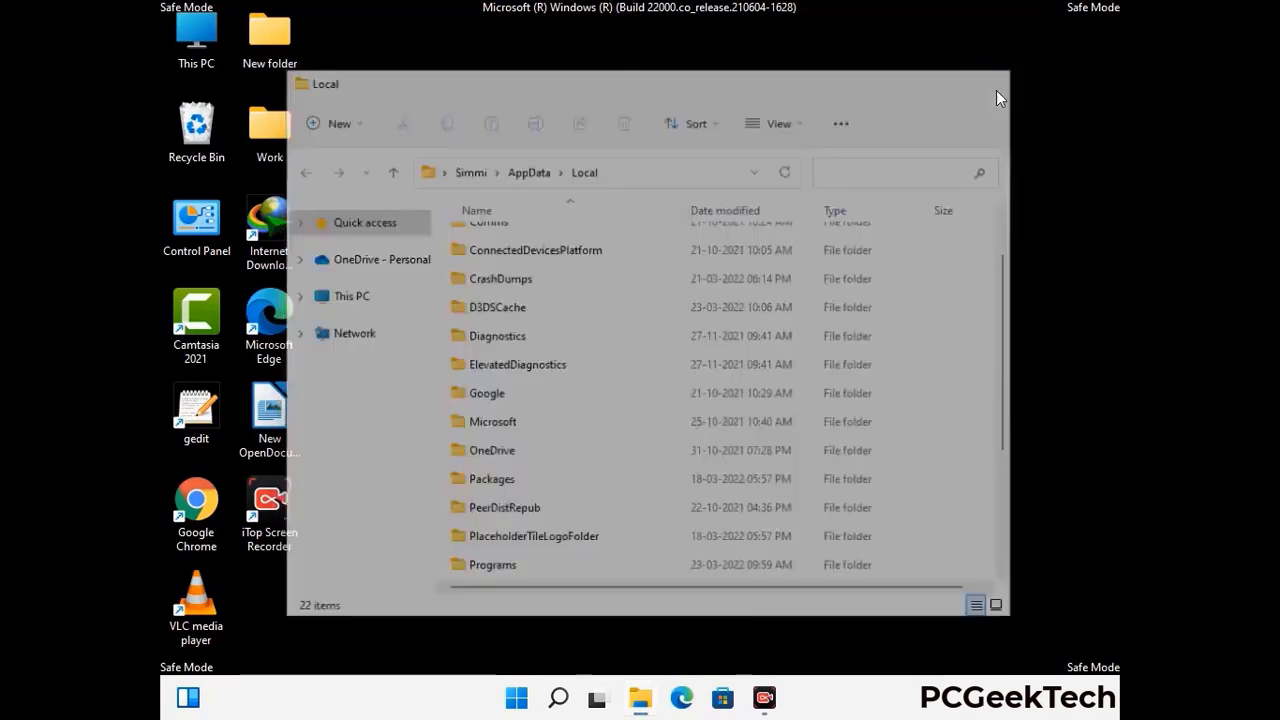
Run %ProgramData% to open the ProgramData folder on C:, showing 16 items
key(super+r)
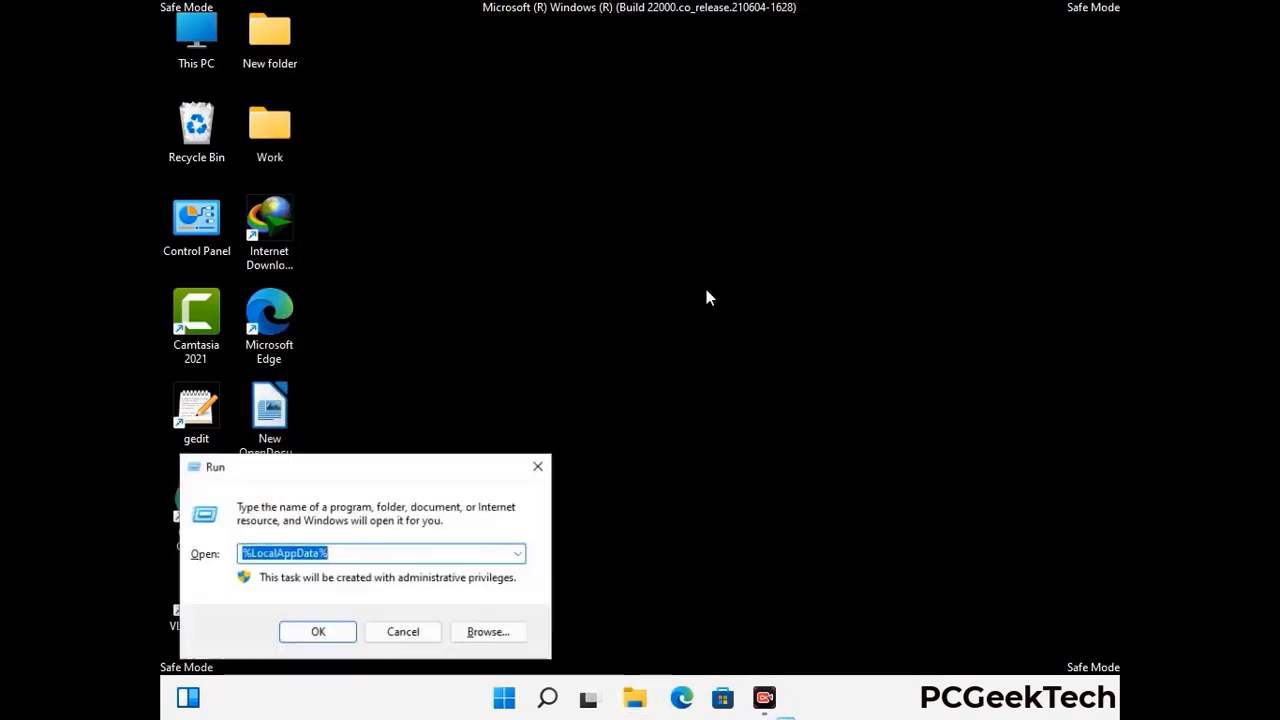
drag(326, 478, 586, 267)
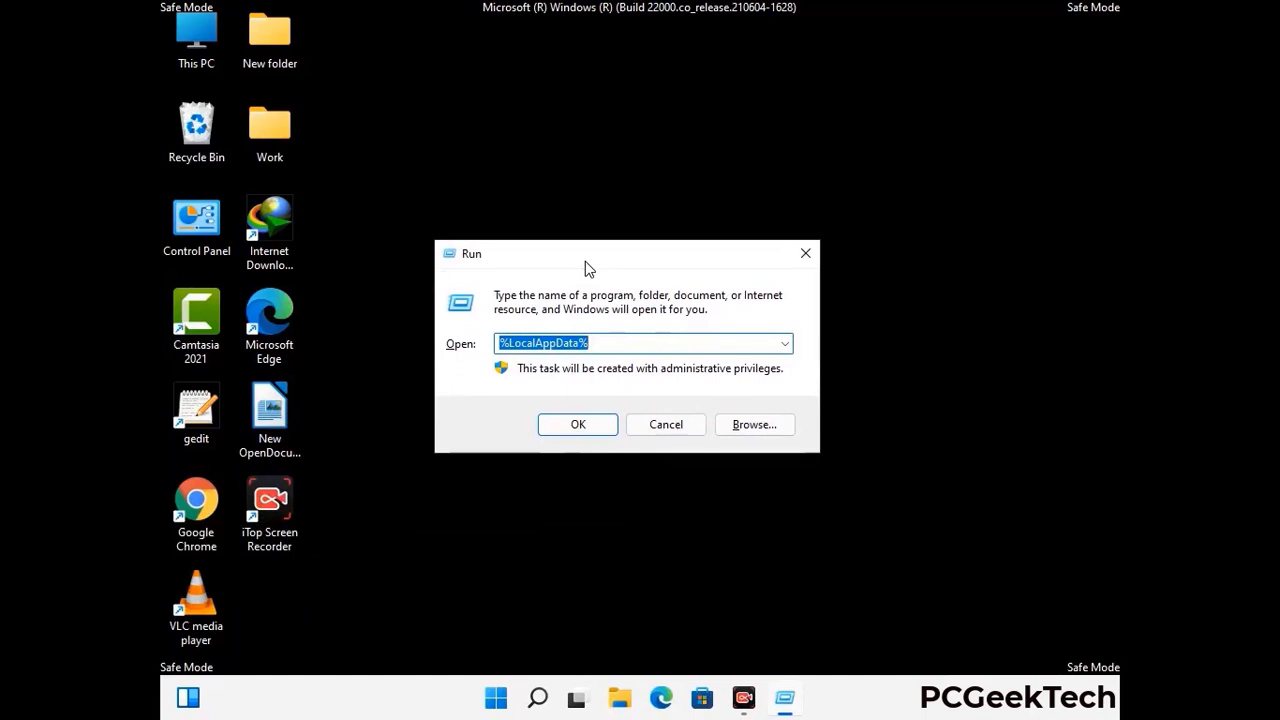
text(%)
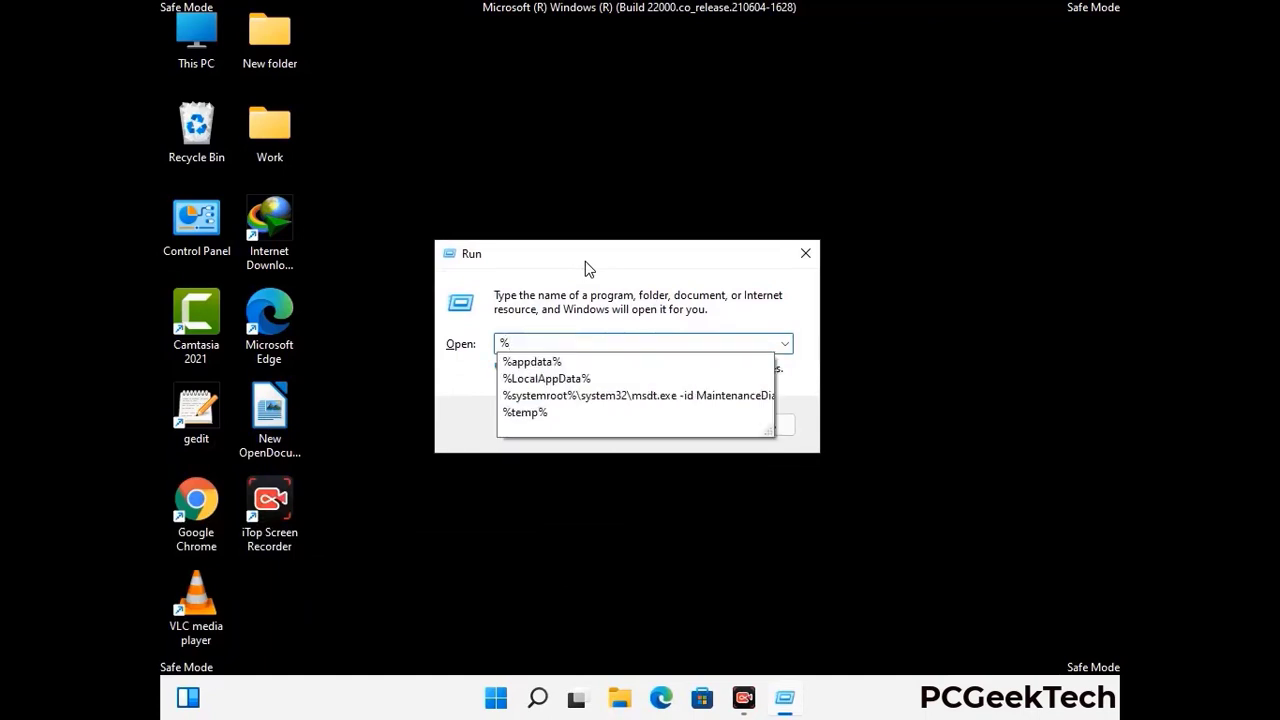
text(ProgramData%)
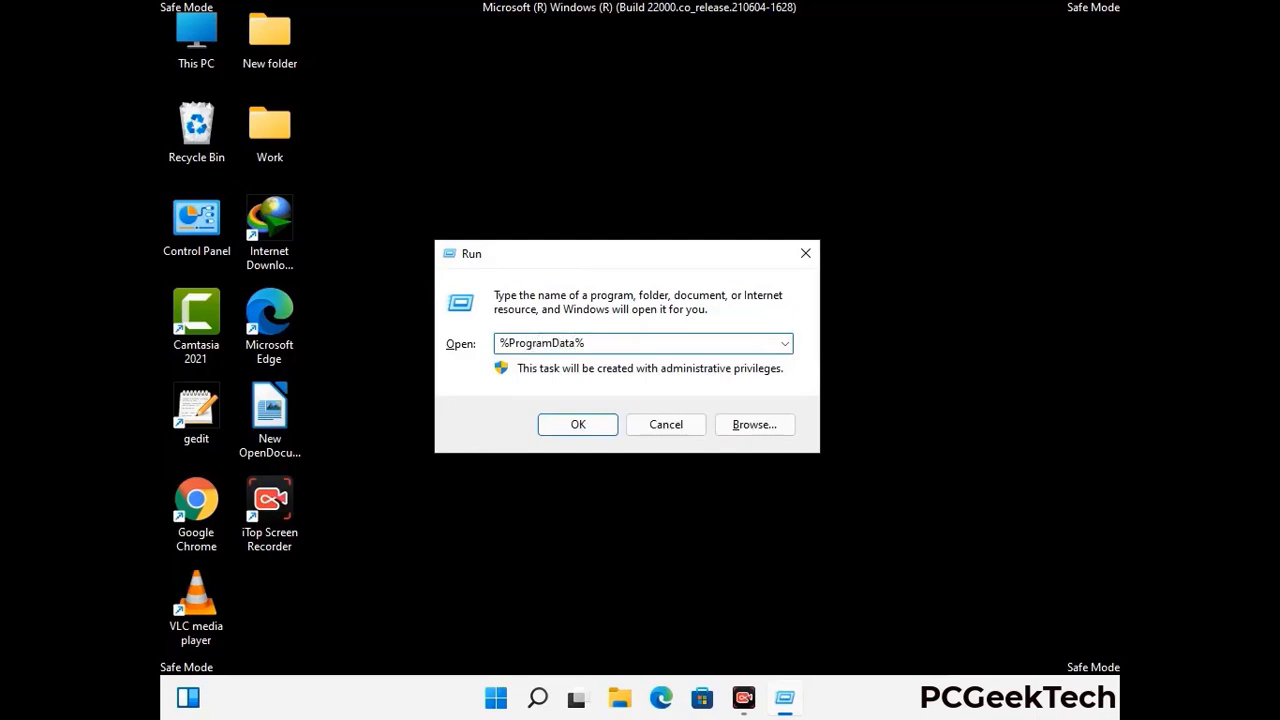
key(Return)
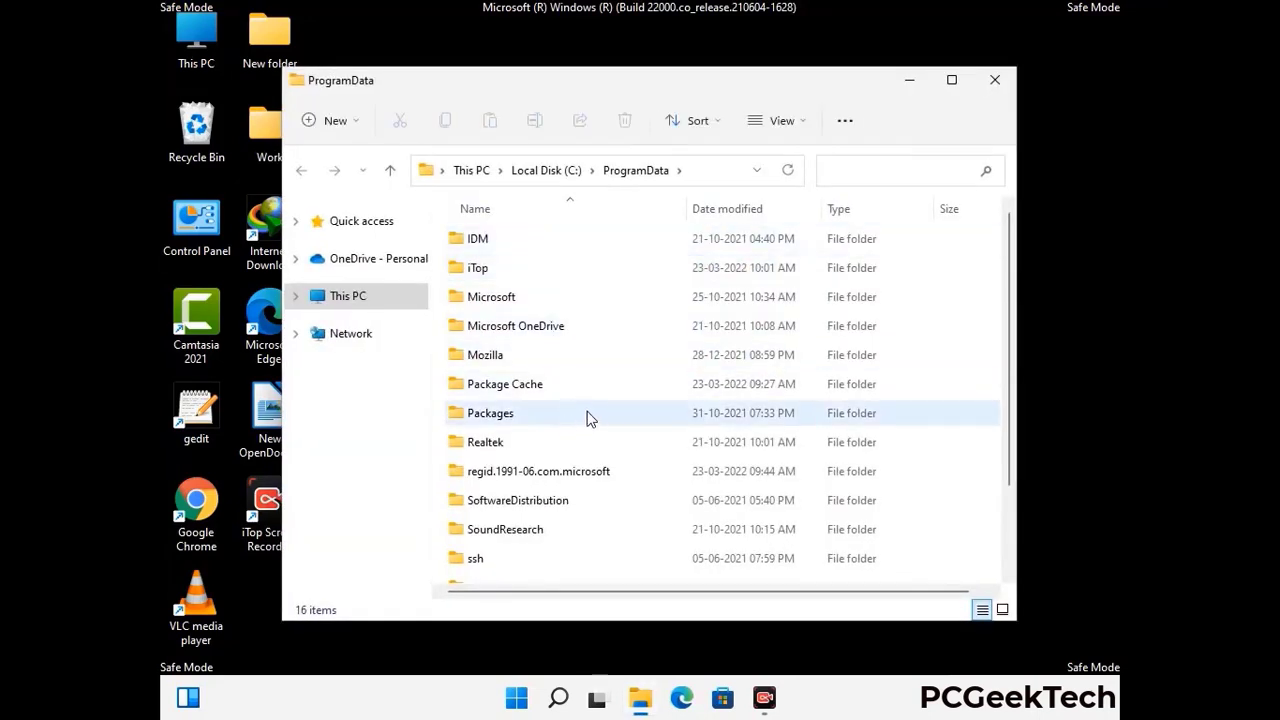
Delete the Mozilla folder from ProgramData, leaving 15 items, and close the window
scroll(589, 418, down, 1)
scroll(586, 450, down, 1)
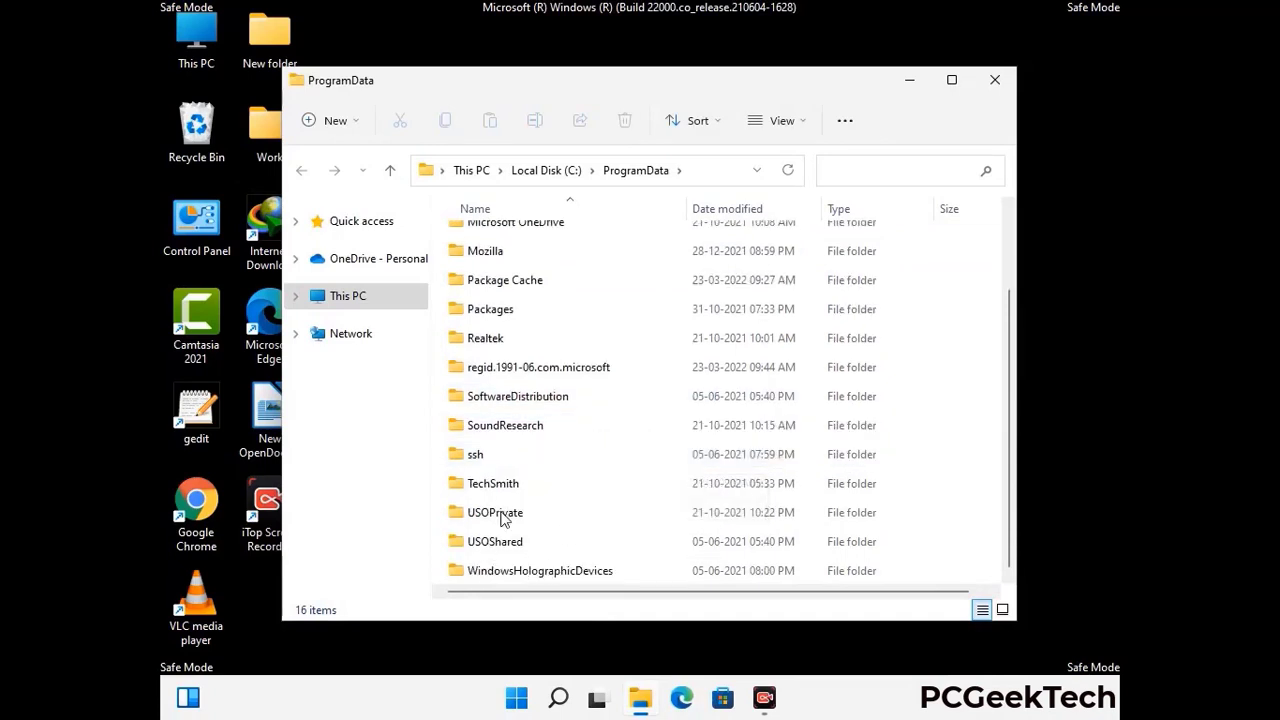
click(496, 252)
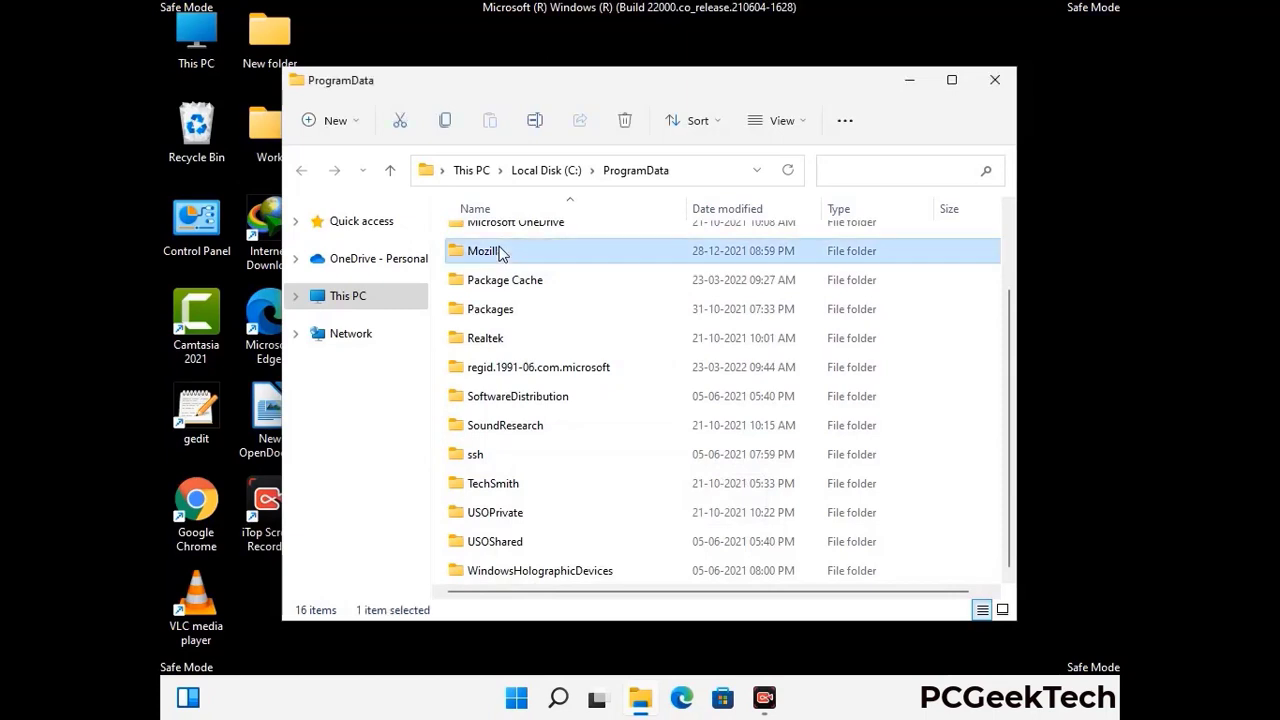
click(626, 121)
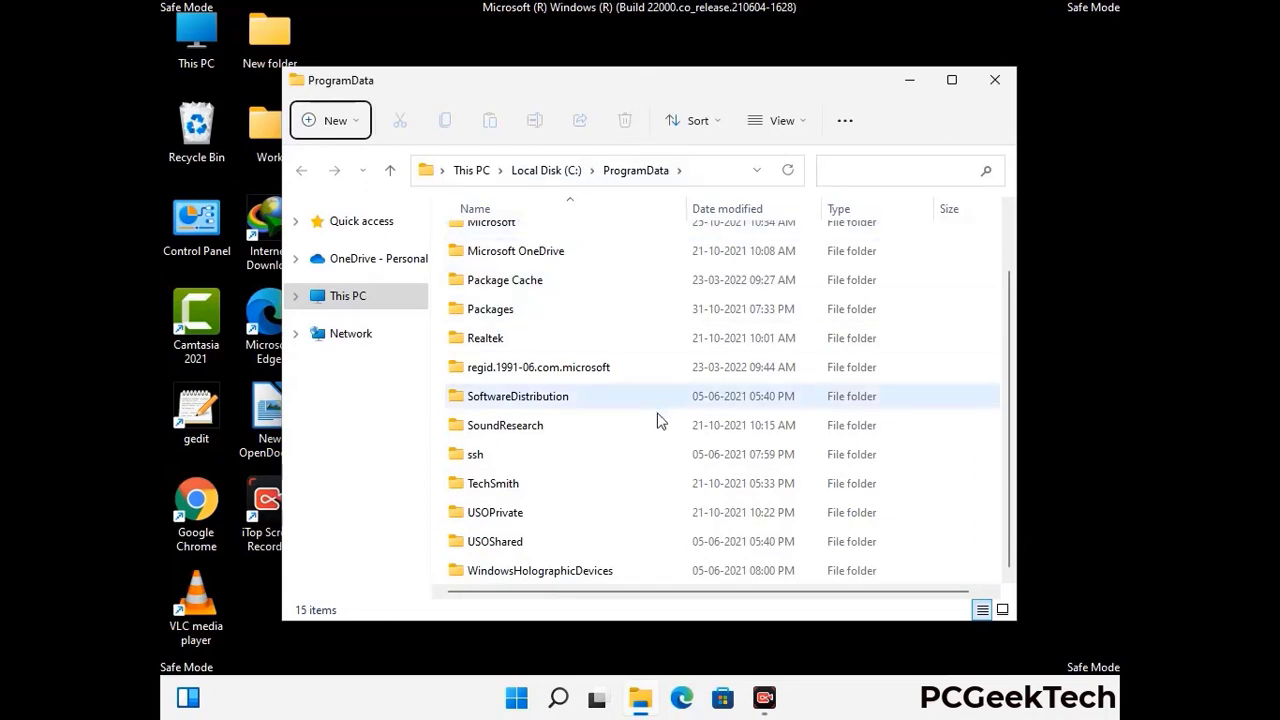
scroll(657, 420, up, 1)
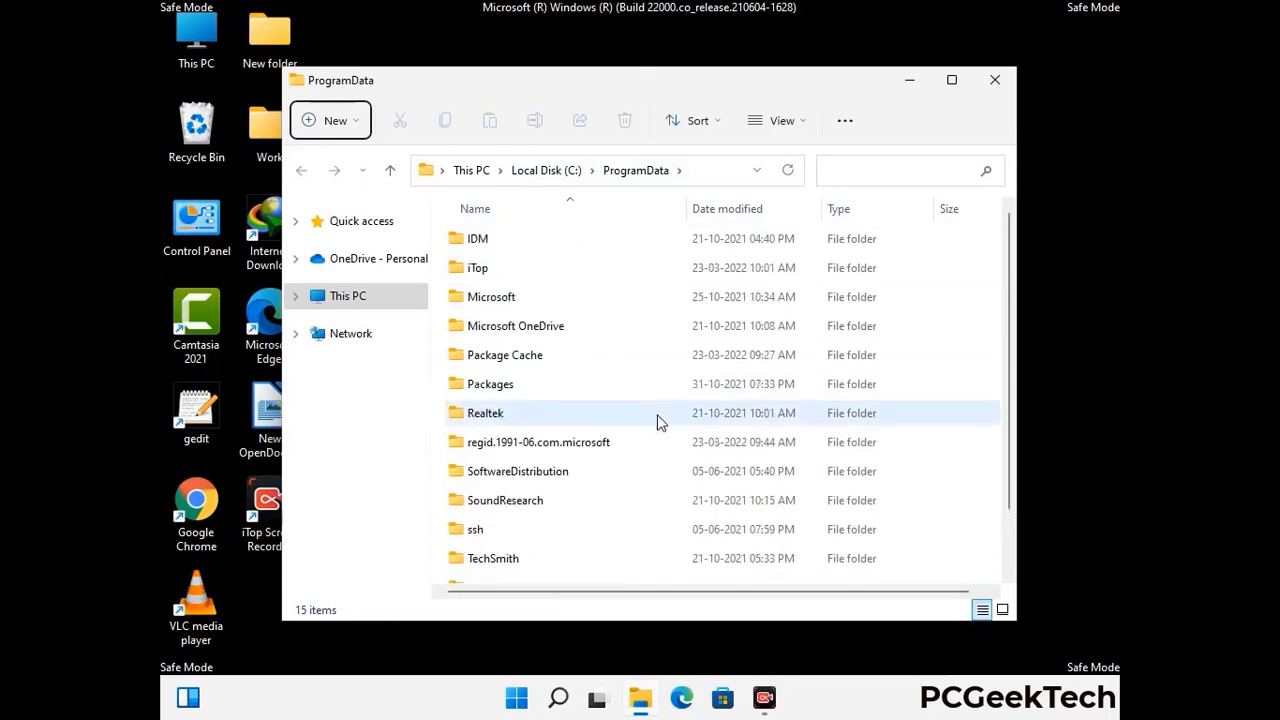
click(1004, 83)
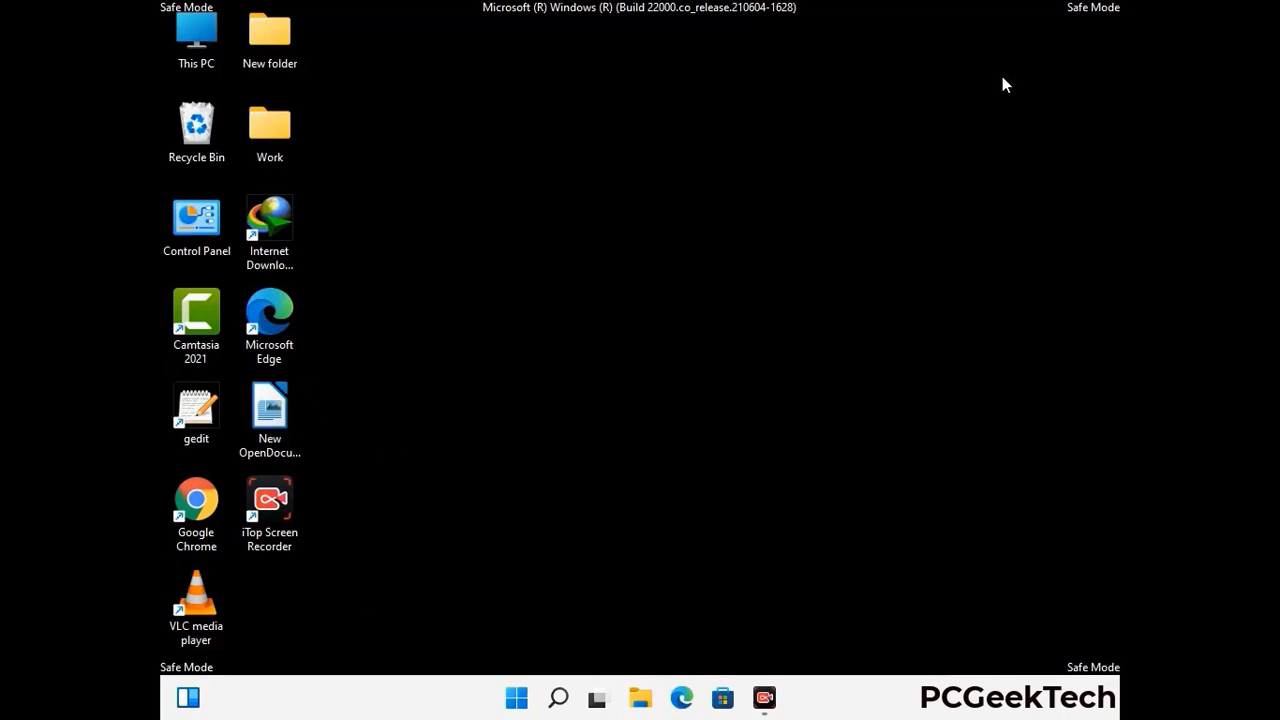
Open the C:\Windows folder in File Explorer by running %WinDir%
key(super+r)
drag(418, 463, 665, 252)
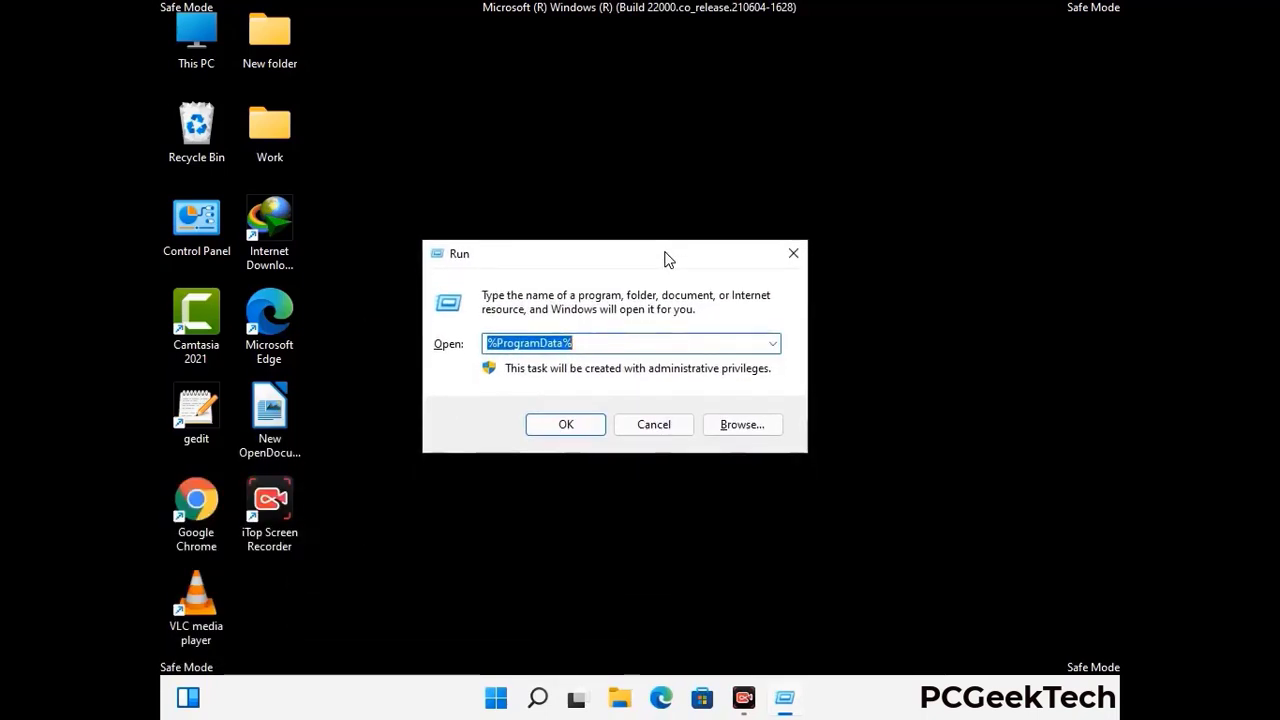
text(%Wi)
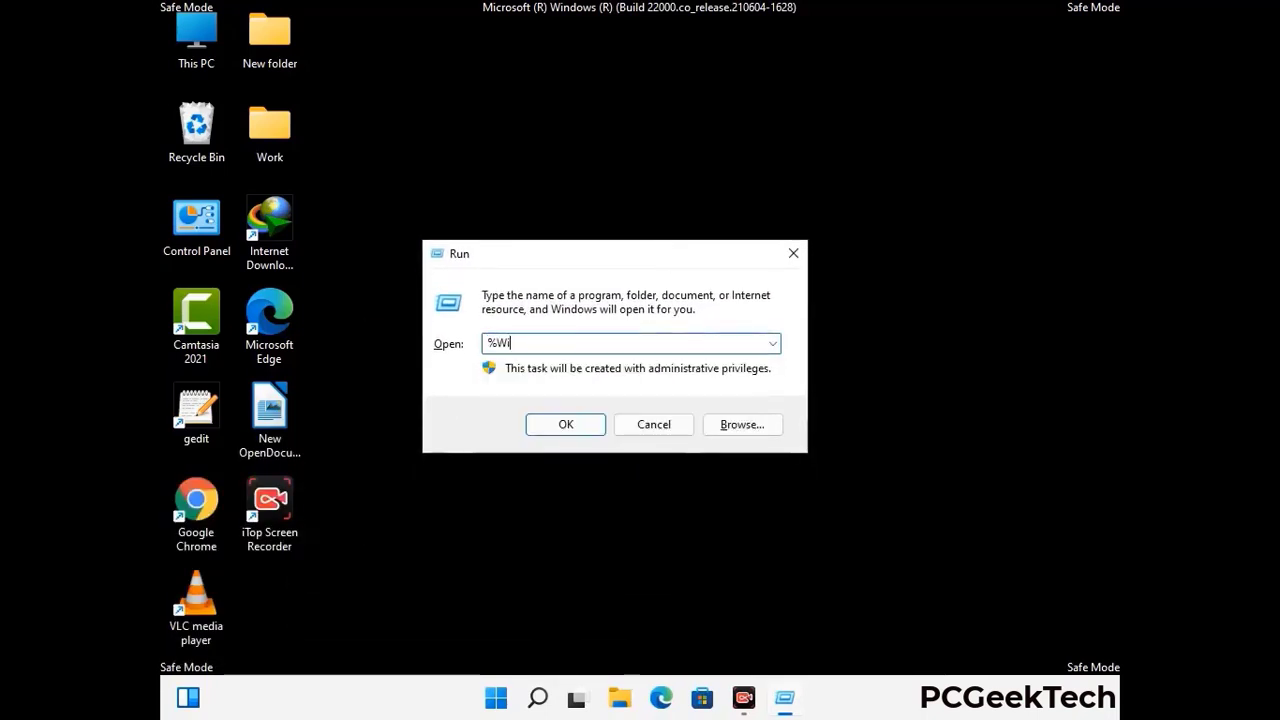
text(nDir%)
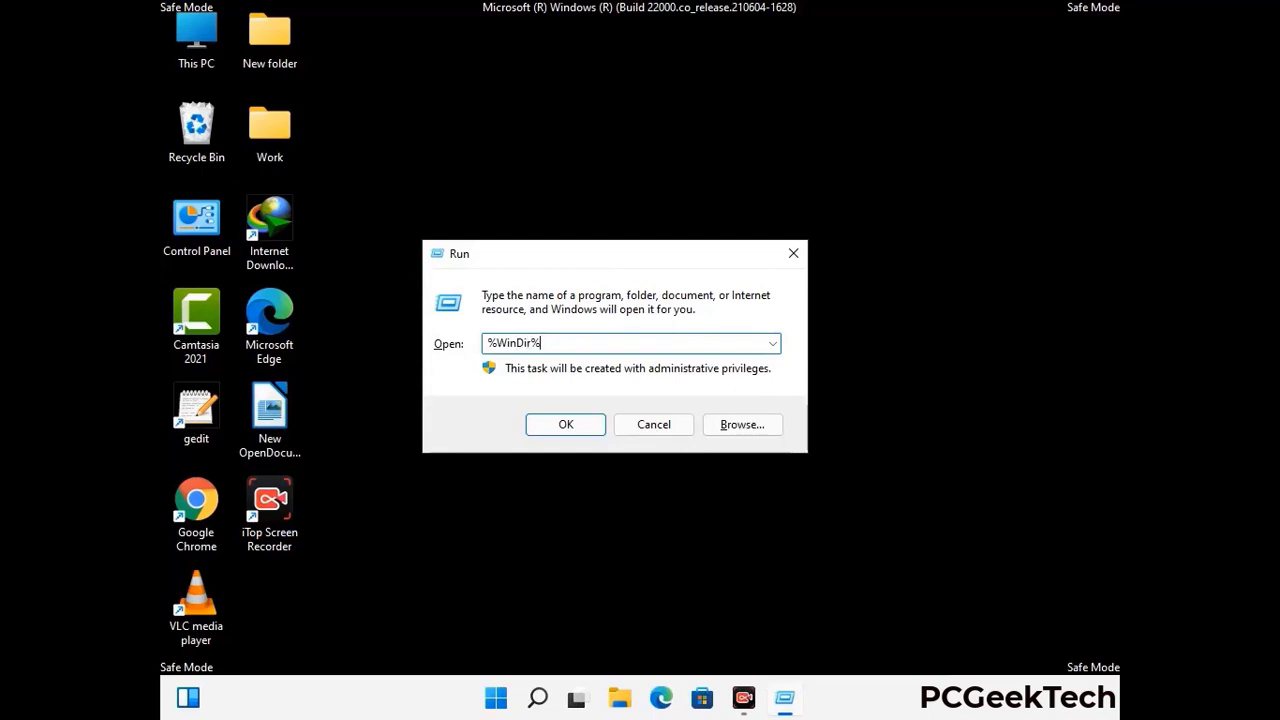
key(Return)
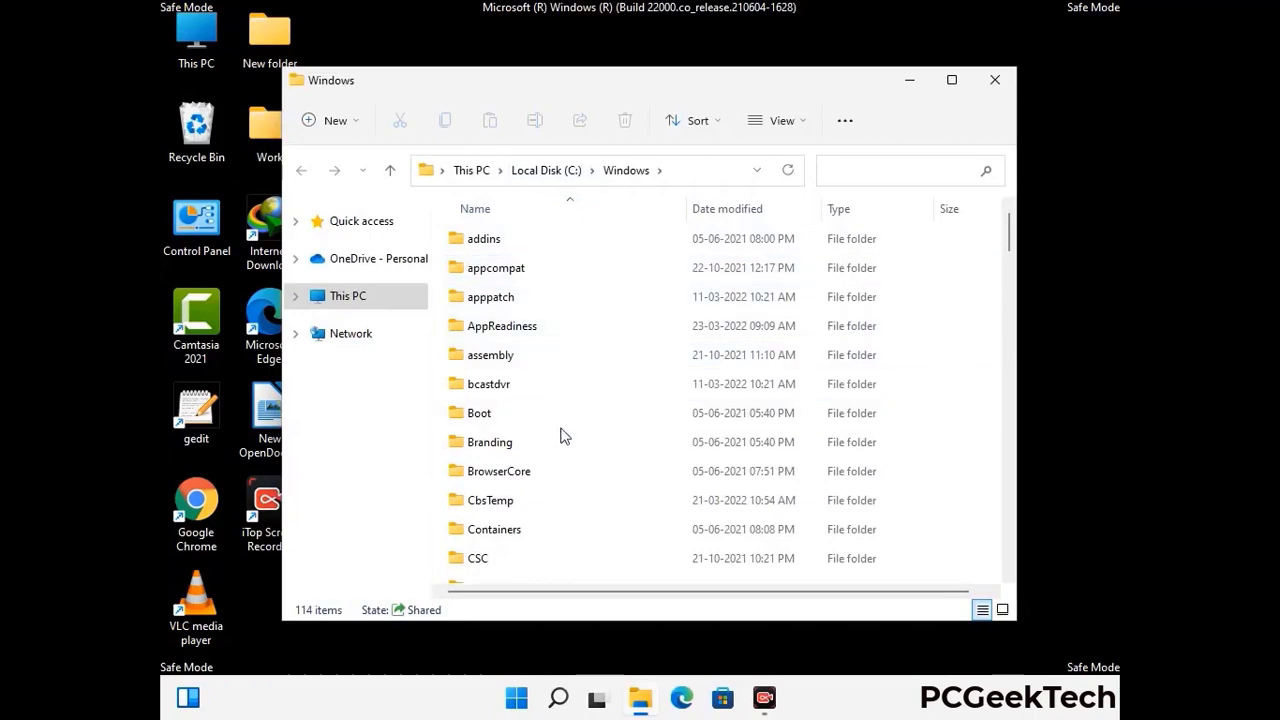
Browse the 114 items of C:\Windows, then close the folder window
scroll(563, 440, down, 1)
scroll(565, 446, down, 2)
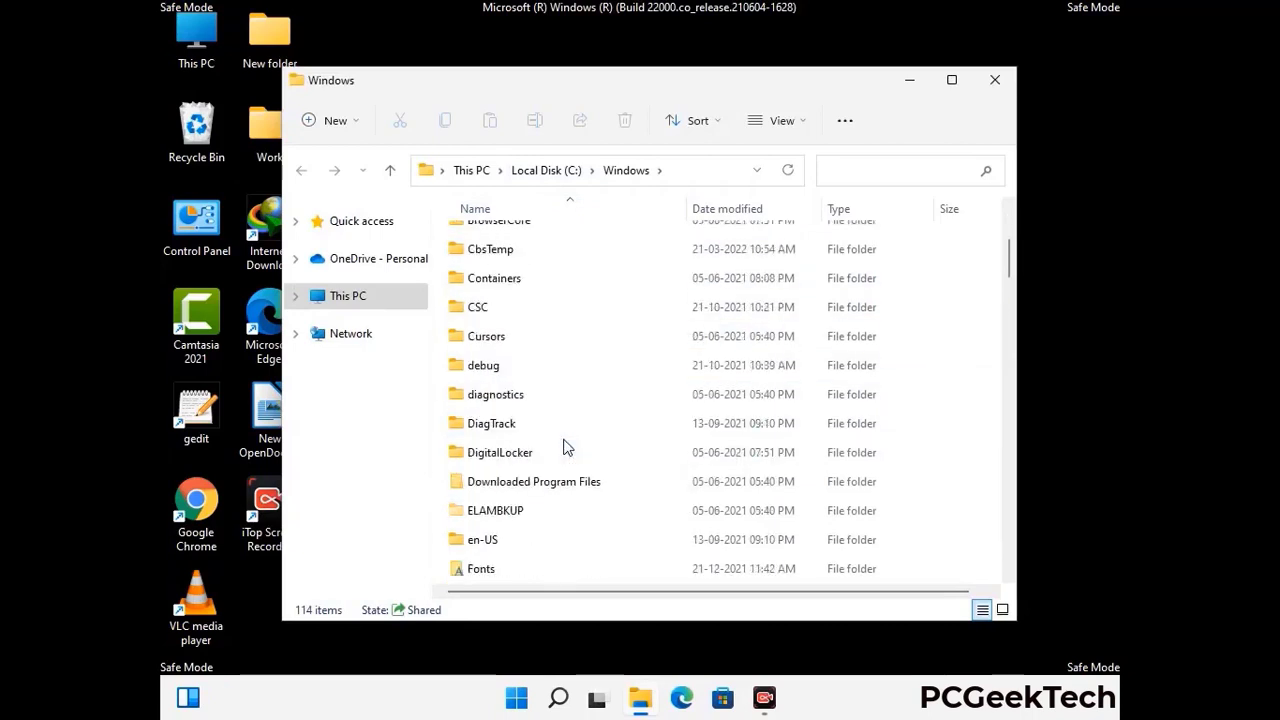
scroll(565, 450, down, 1)
scroll(565, 450, down, 5)
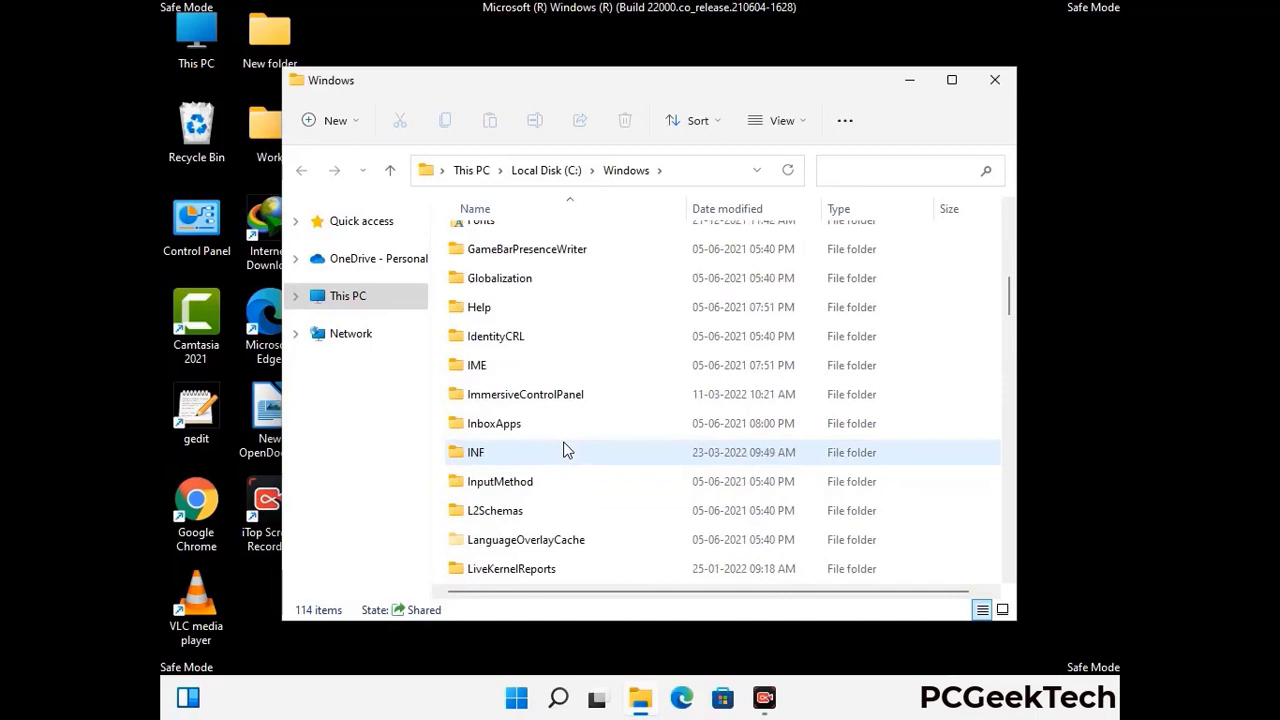
scroll(565, 451, down, 4)
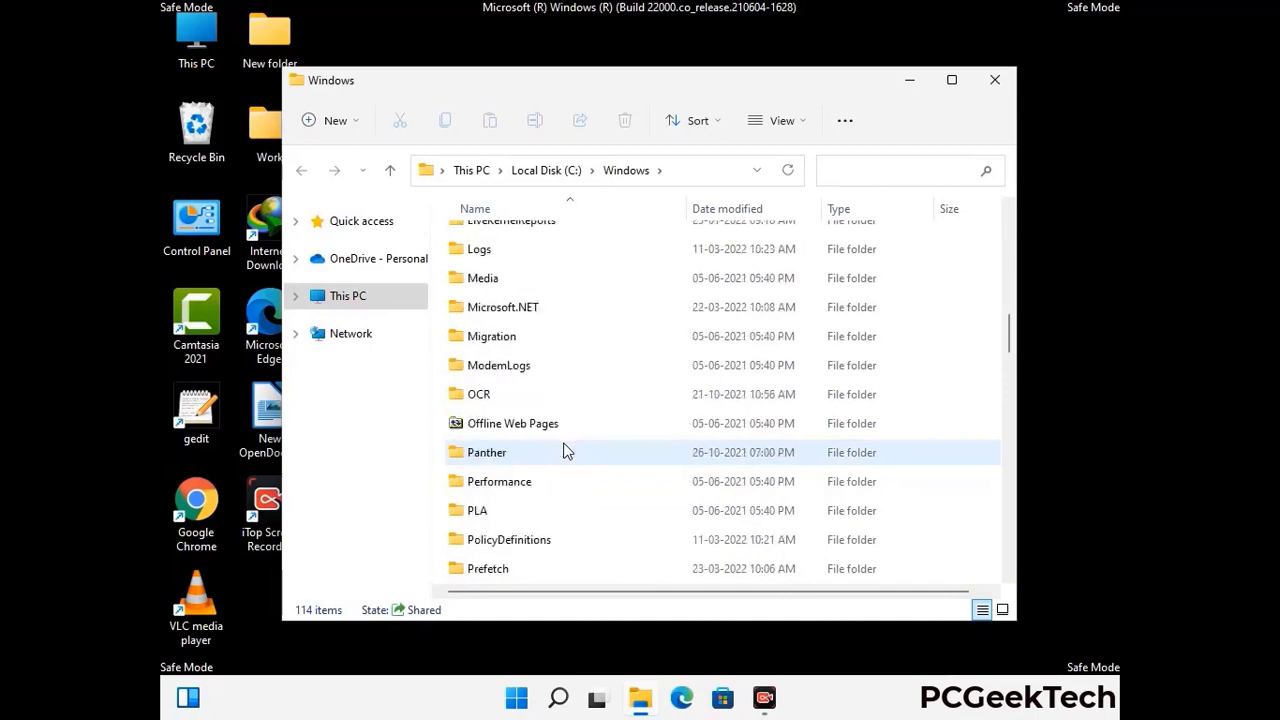
scroll(565, 451, down, 6)
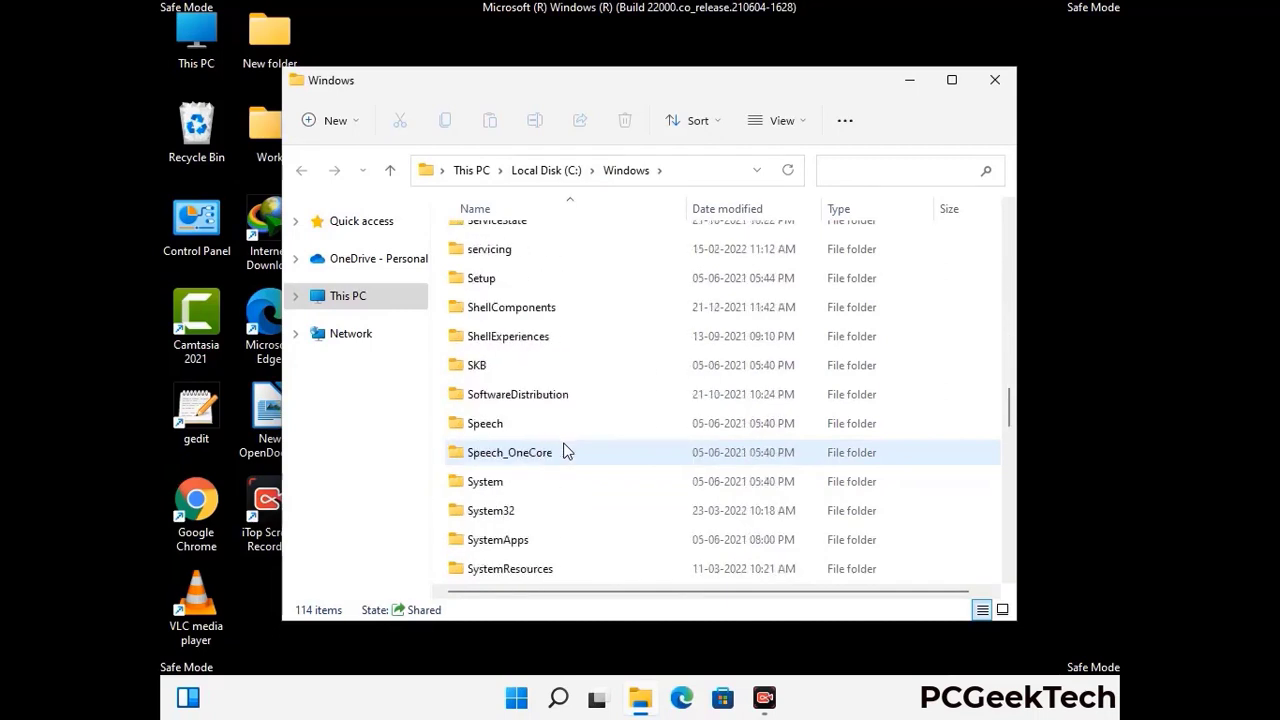
scroll(565, 451, down, 7)
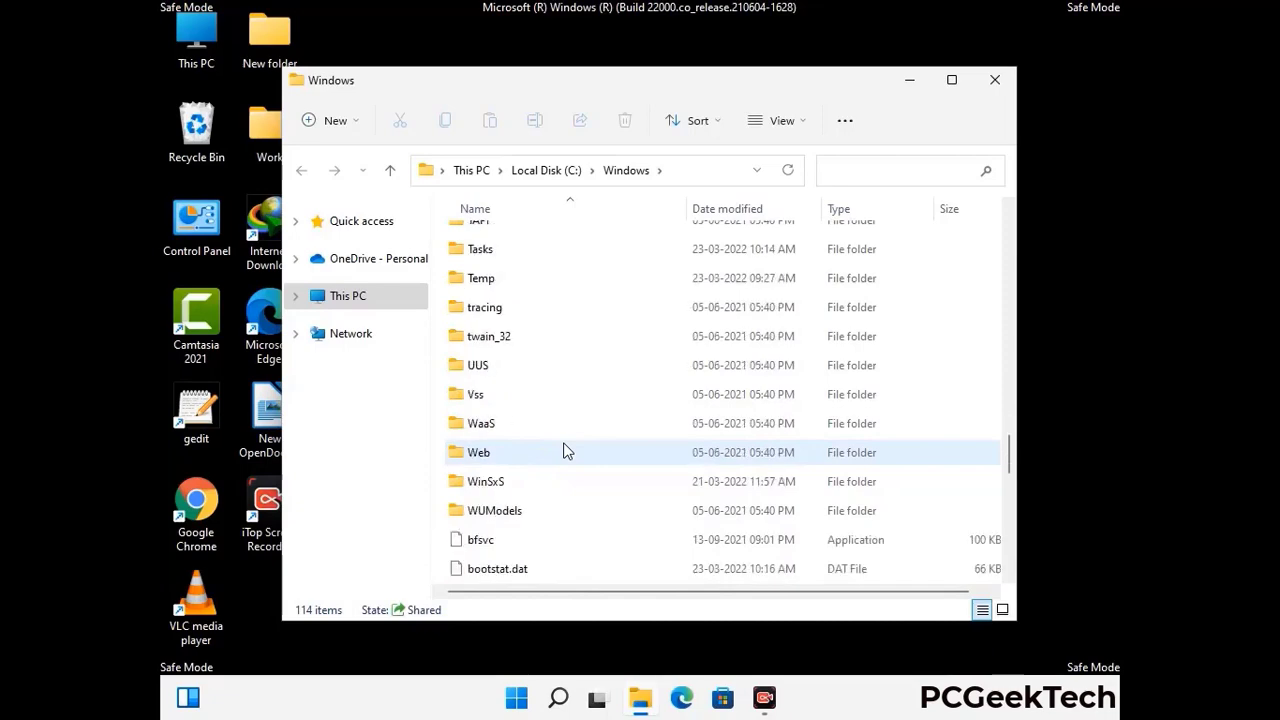
scroll(565, 451, down, 7)
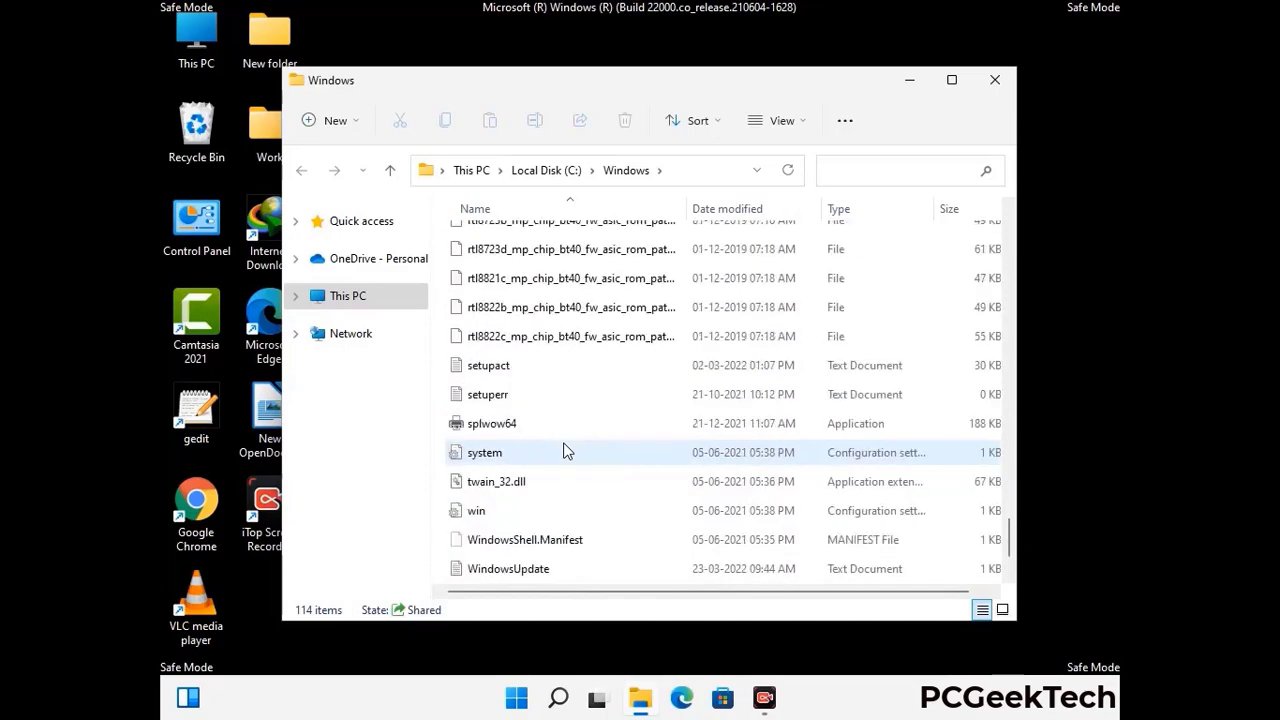
scroll(565, 451, up, 10)
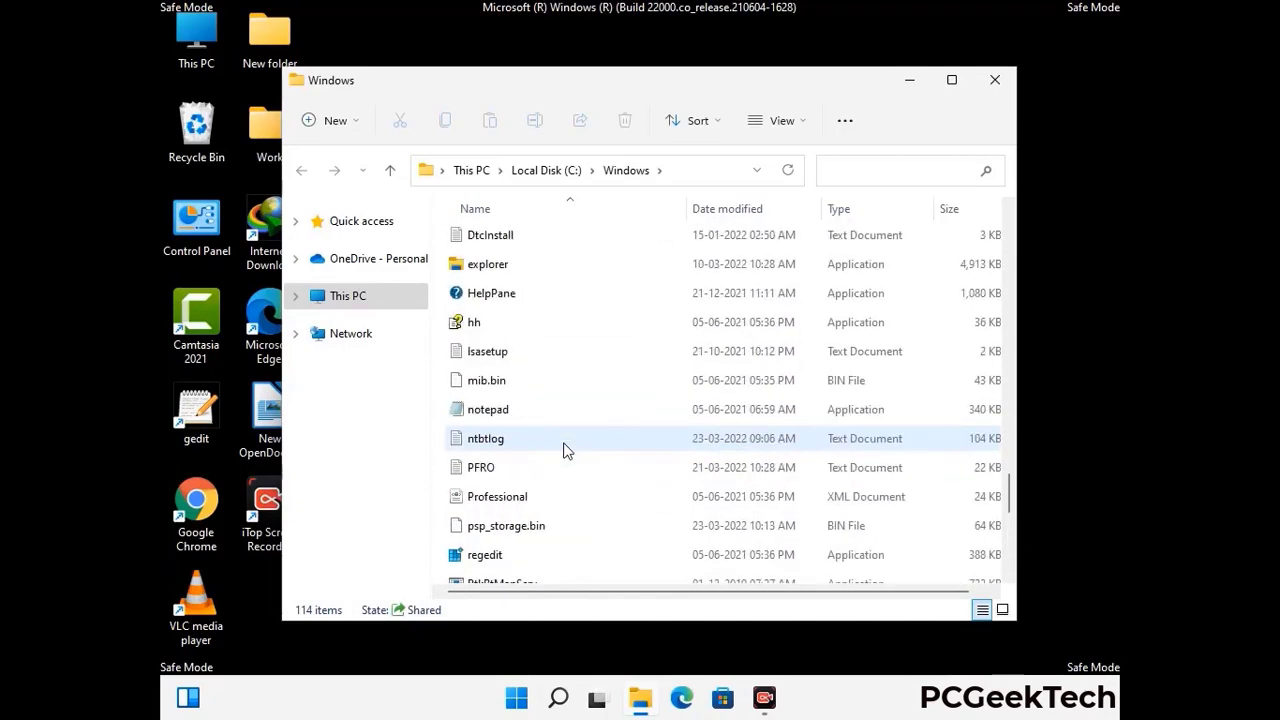
scroll(565, 451, up, 3)
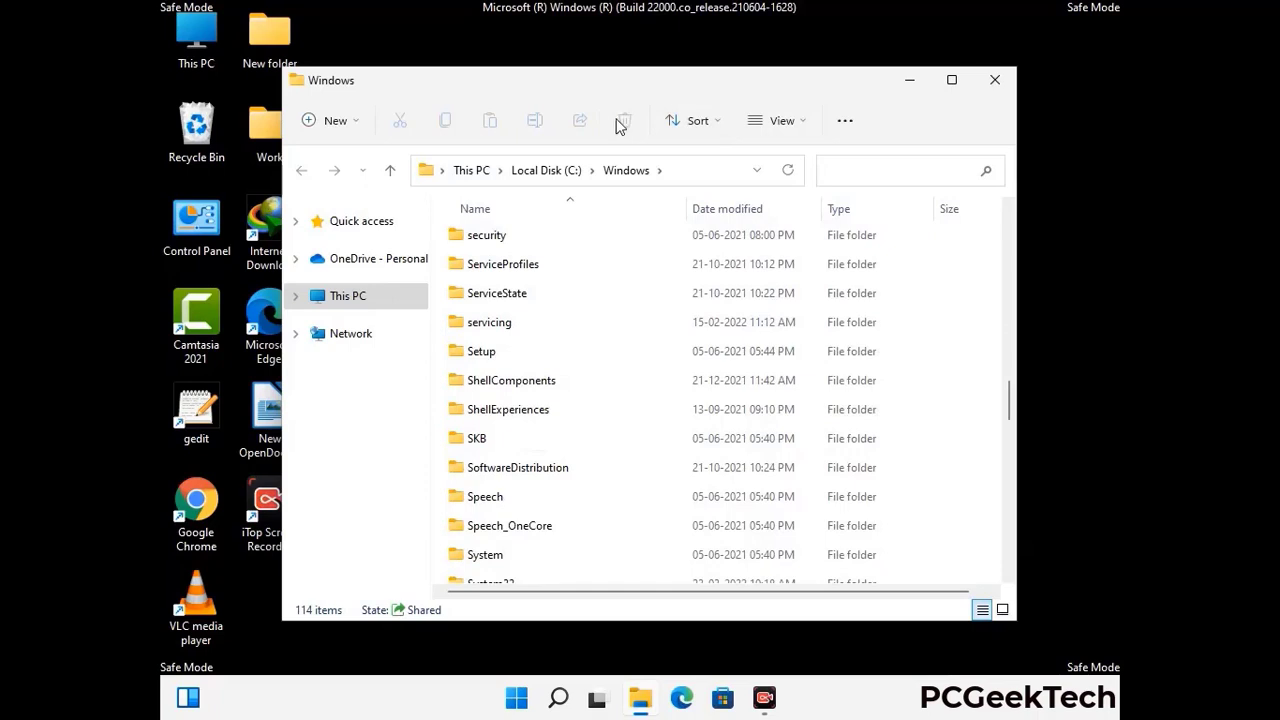
click(1000, 82)
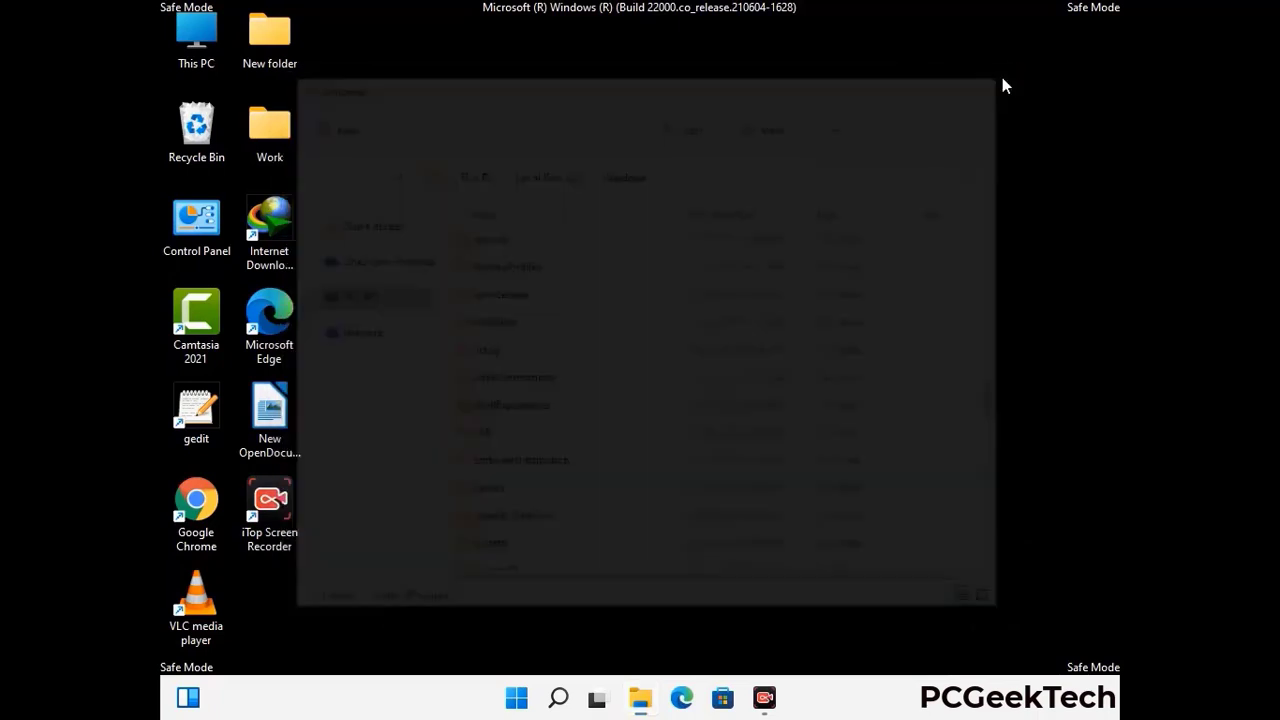
Open the user's Temp folder by running %temp%
key(super+r)
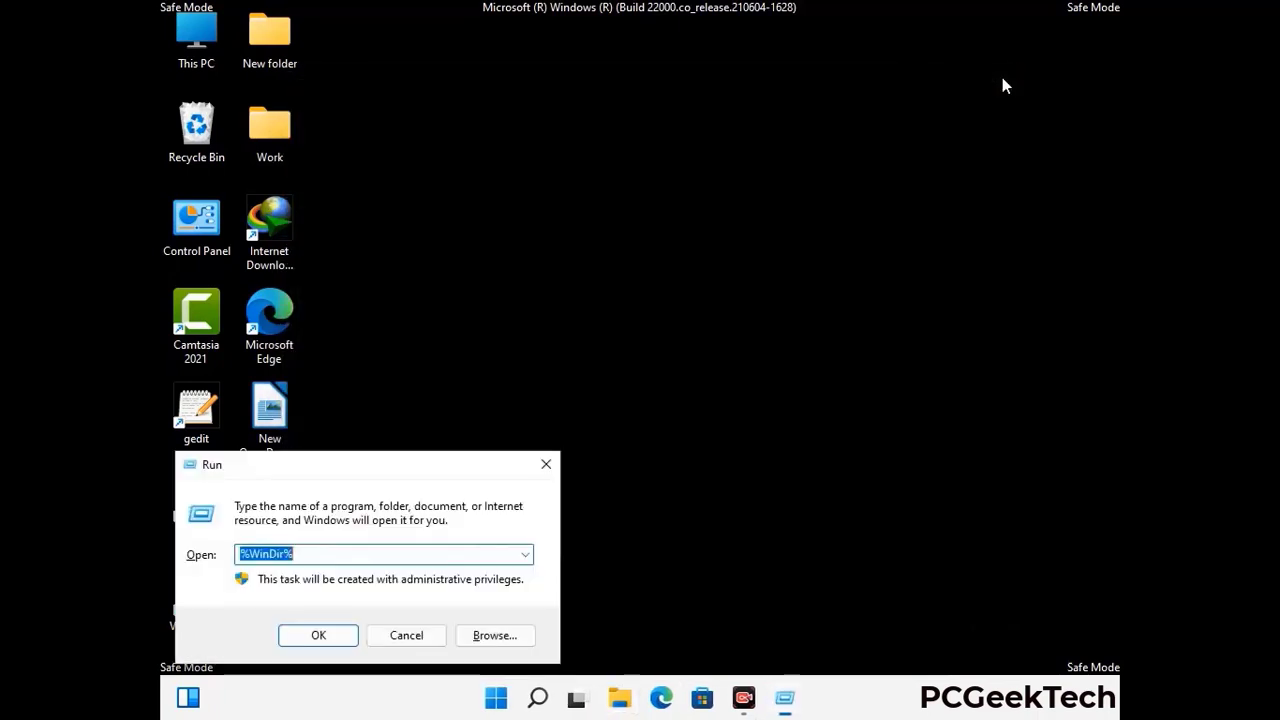
drag(426, 469, 726, 168)
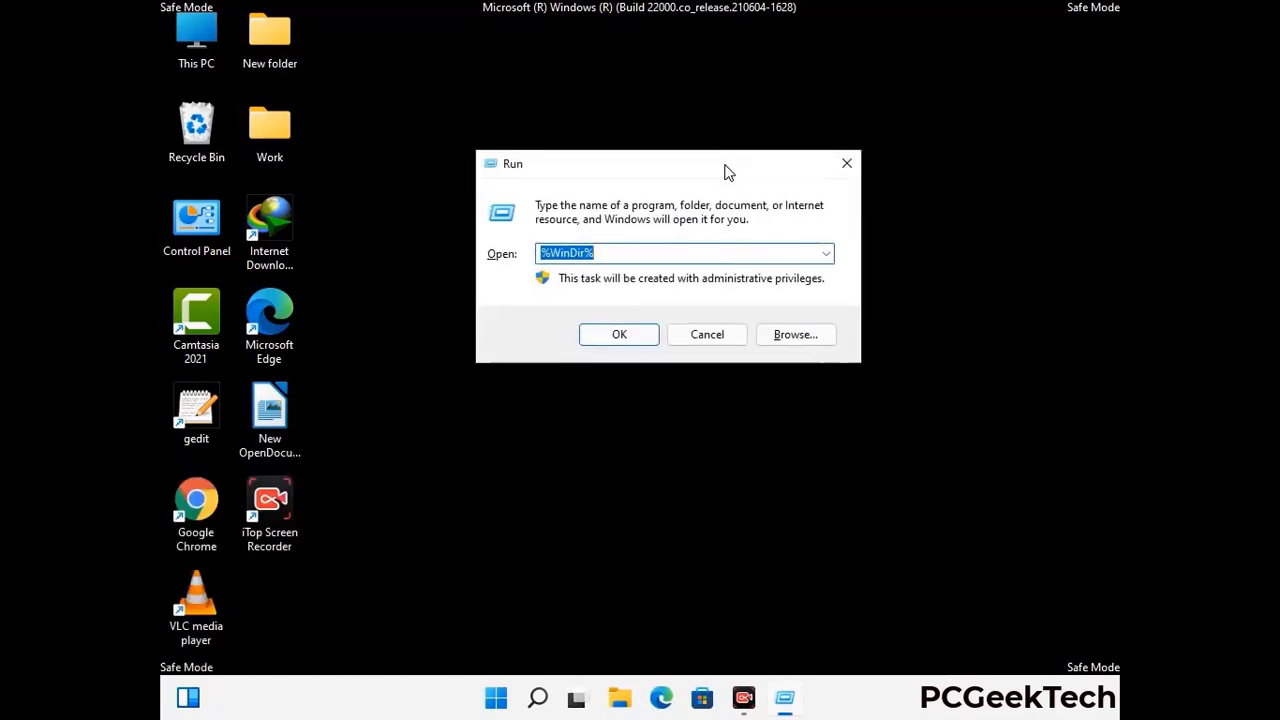
text(%temp%)
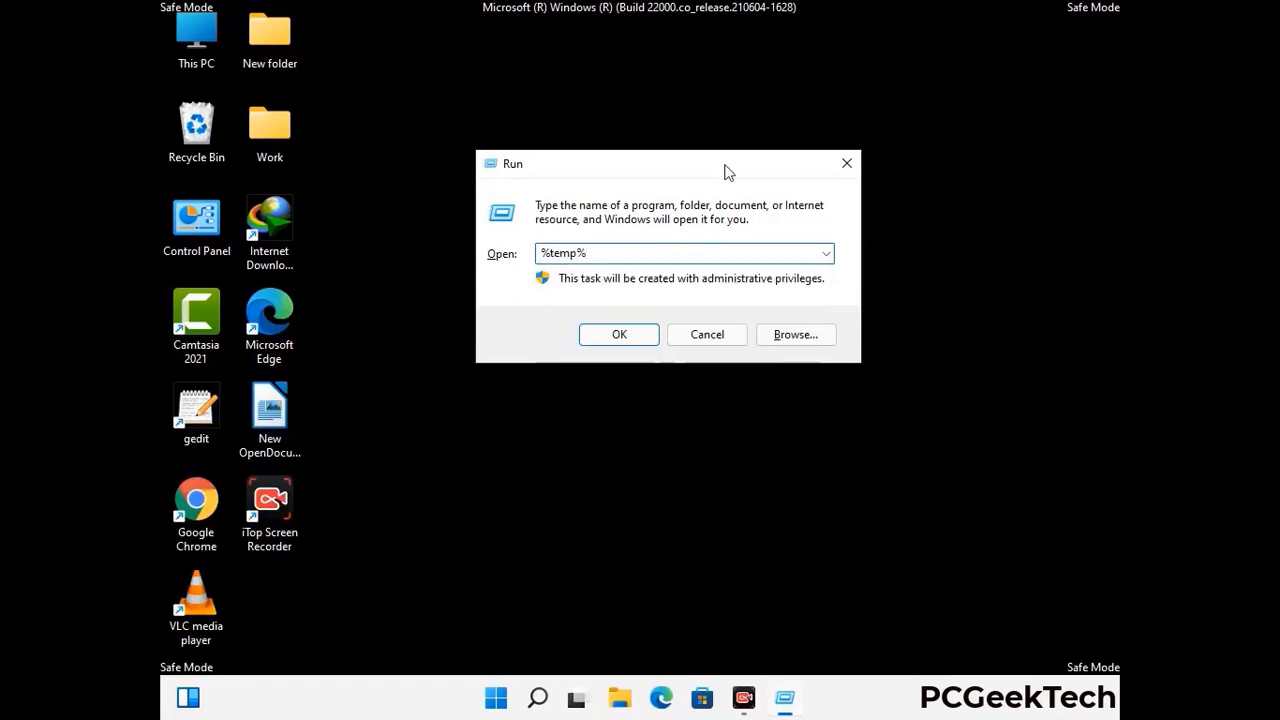
click(640, 332)
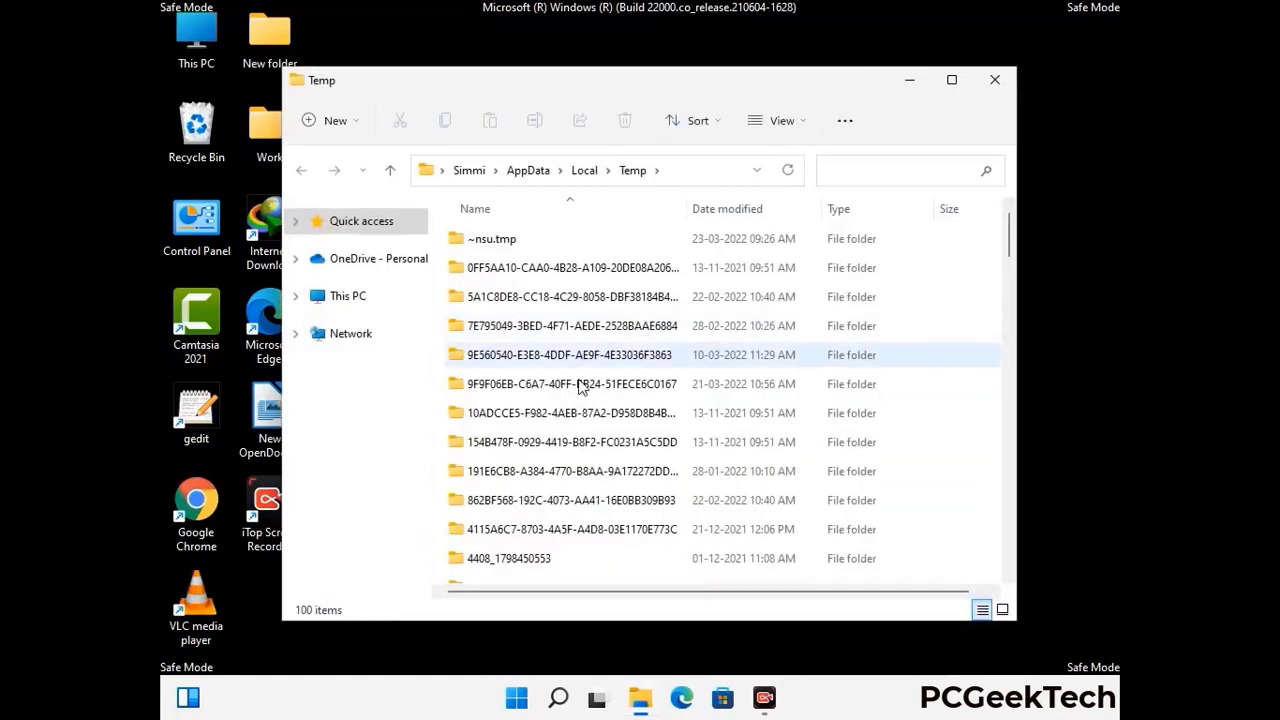
Delete all 100 items in the Temp folder and close the window
click(580, 385)
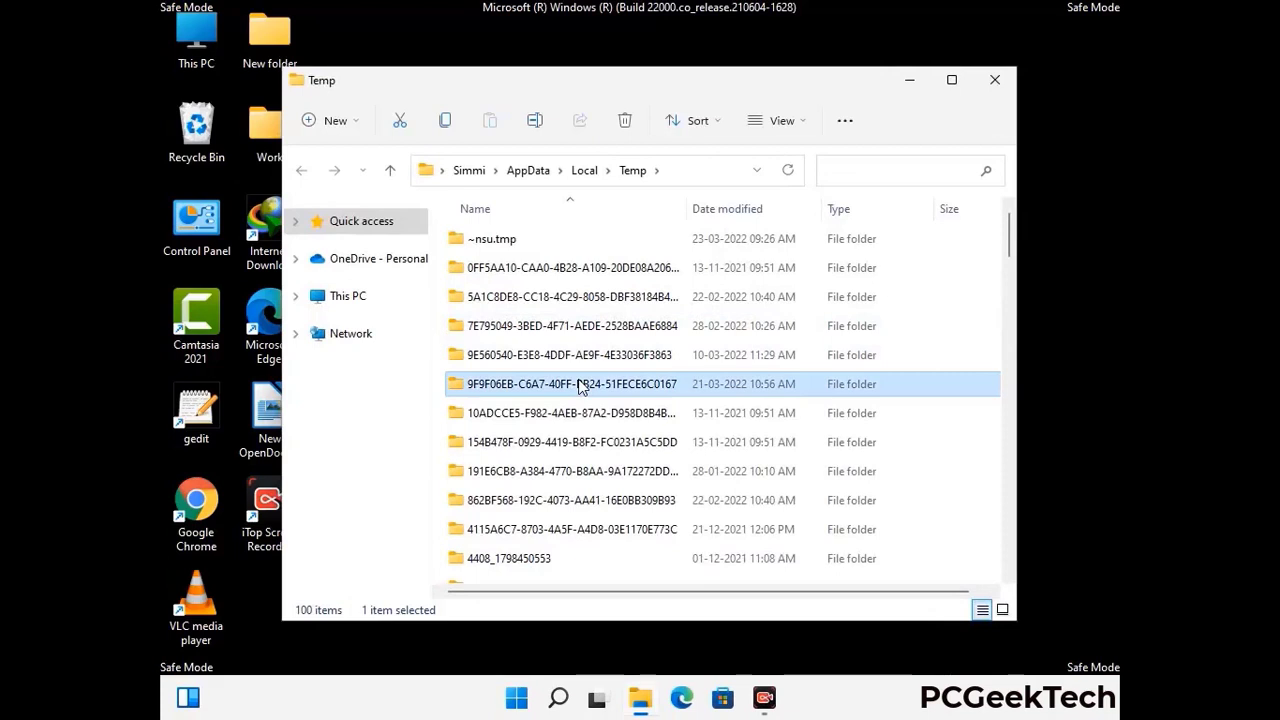
key(ctrl+a)
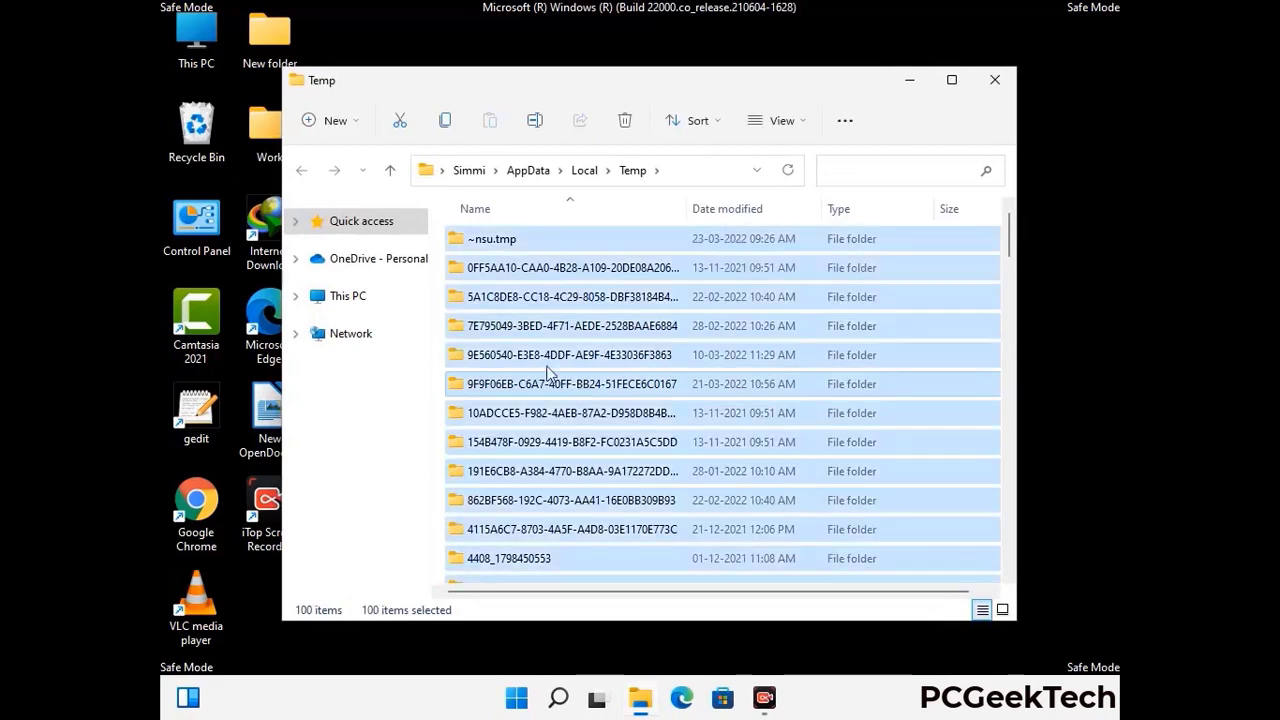
click(626, 121)
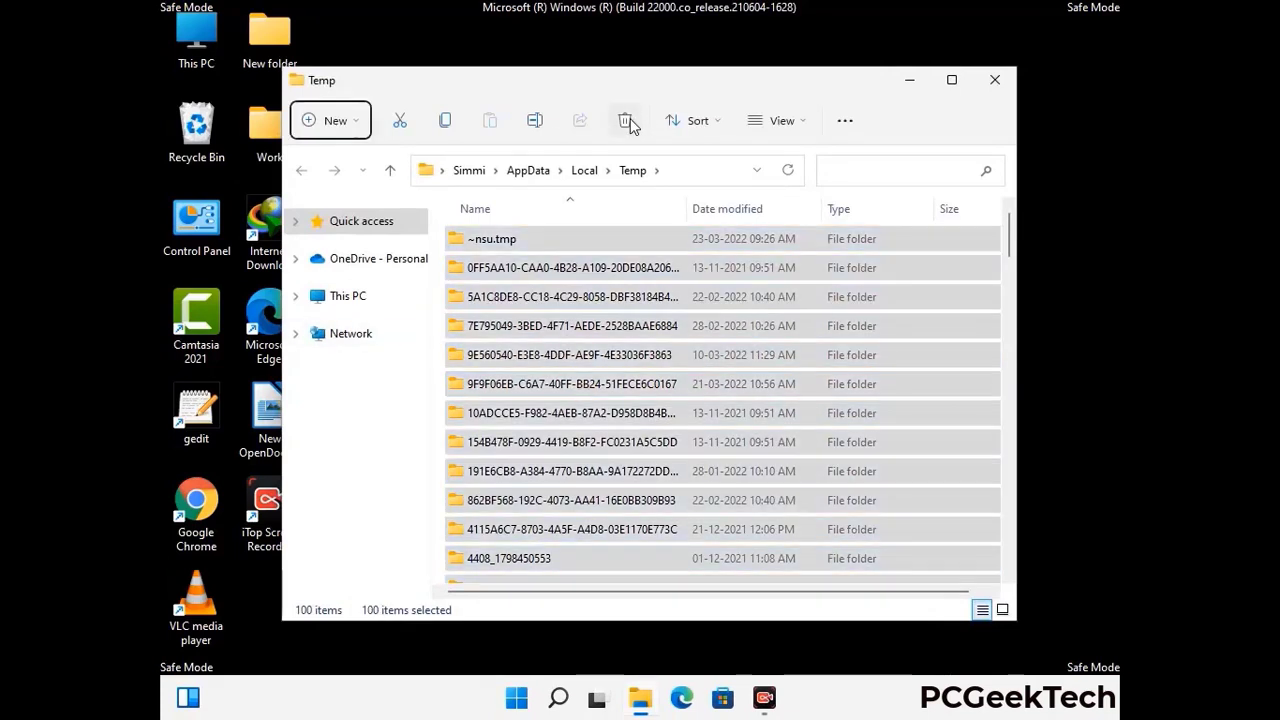
click(994, 80)
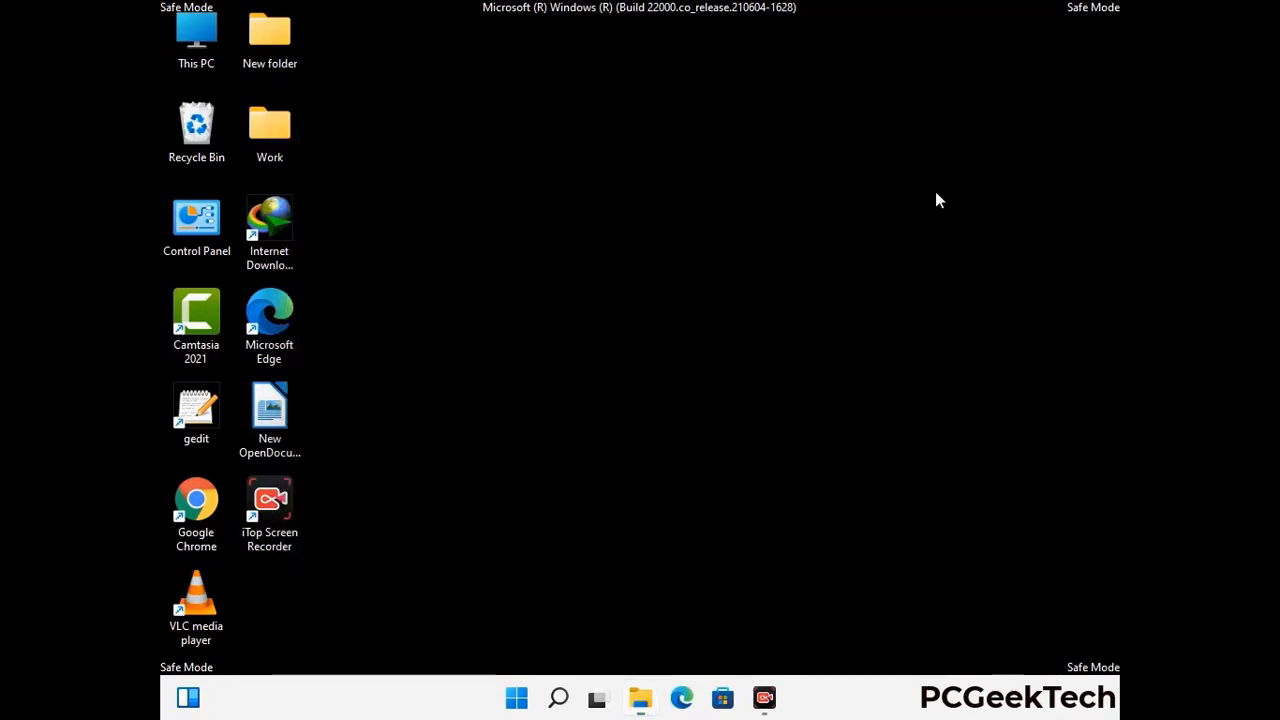
Open the C:\Windows\Temp folder by running temp
key(super+r)
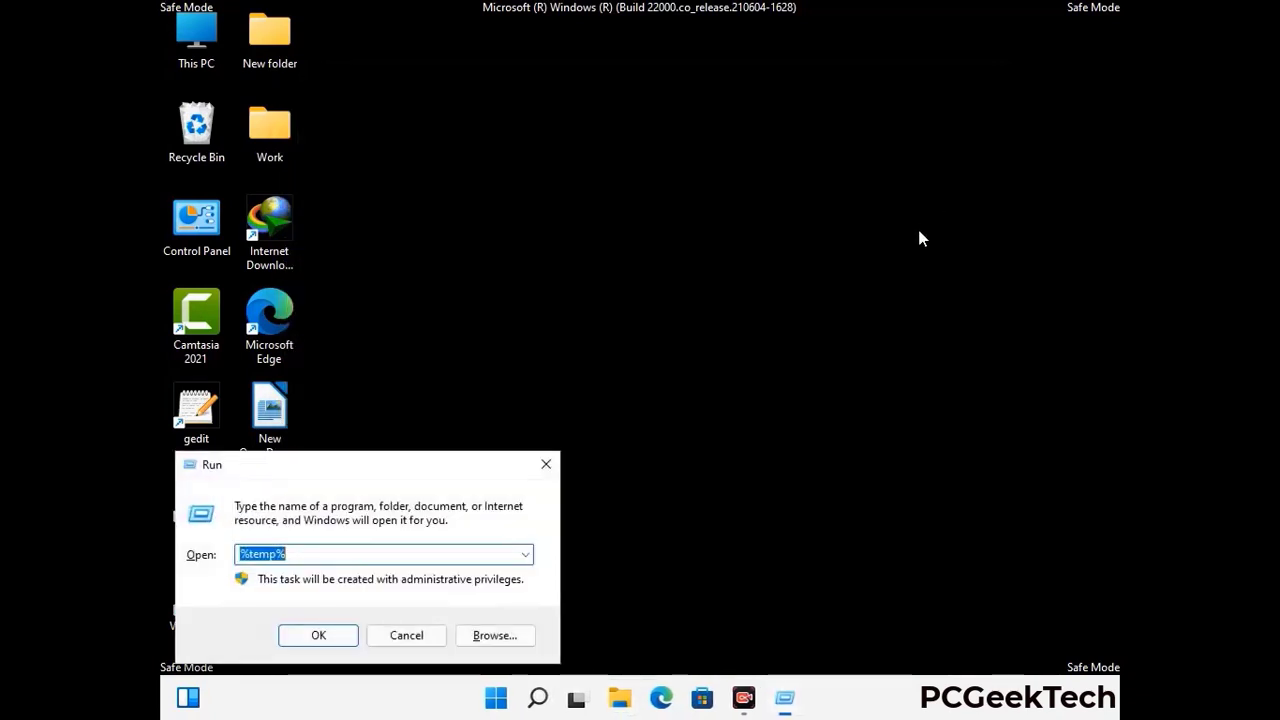
drag(434, 464, 728, 187)
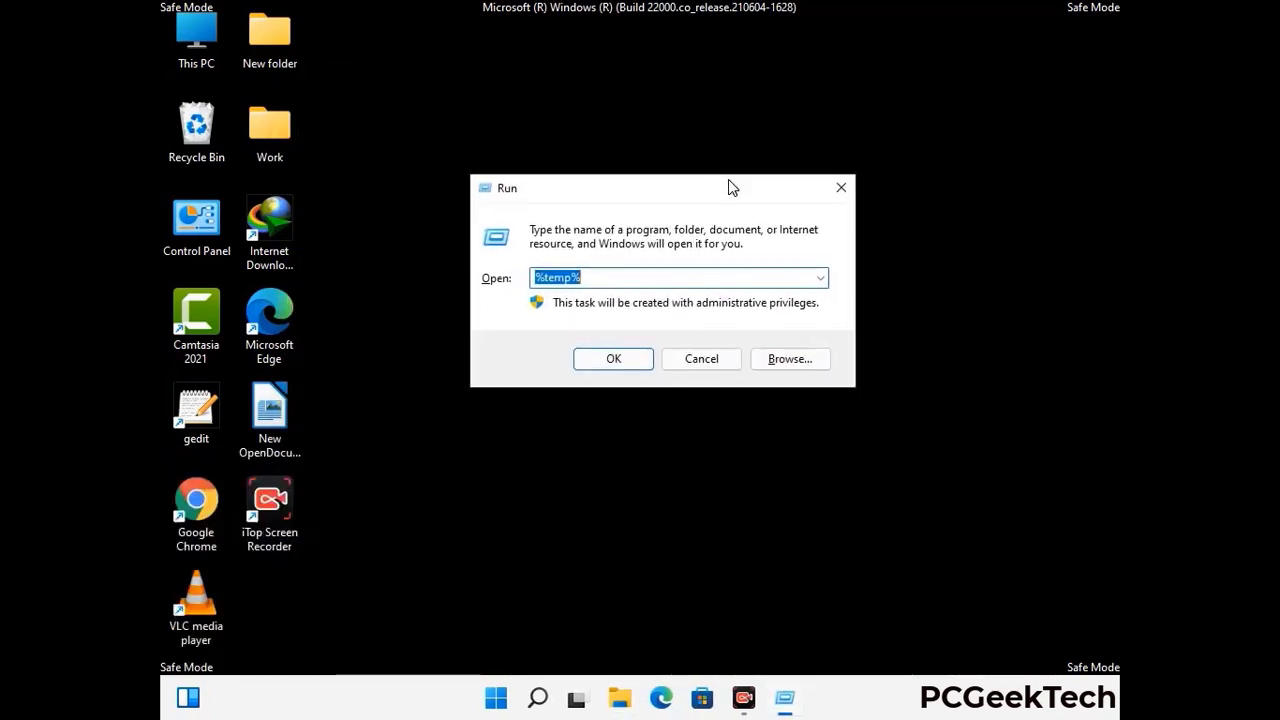
text(temp)
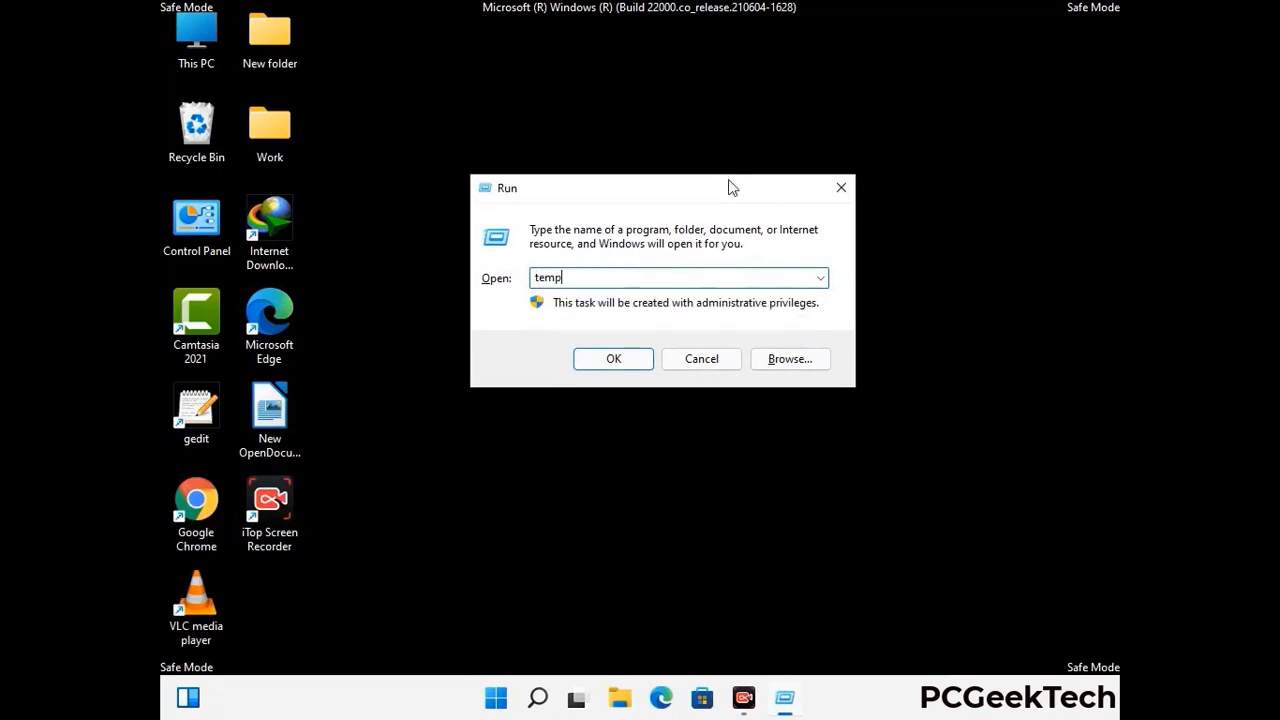
key(Return)
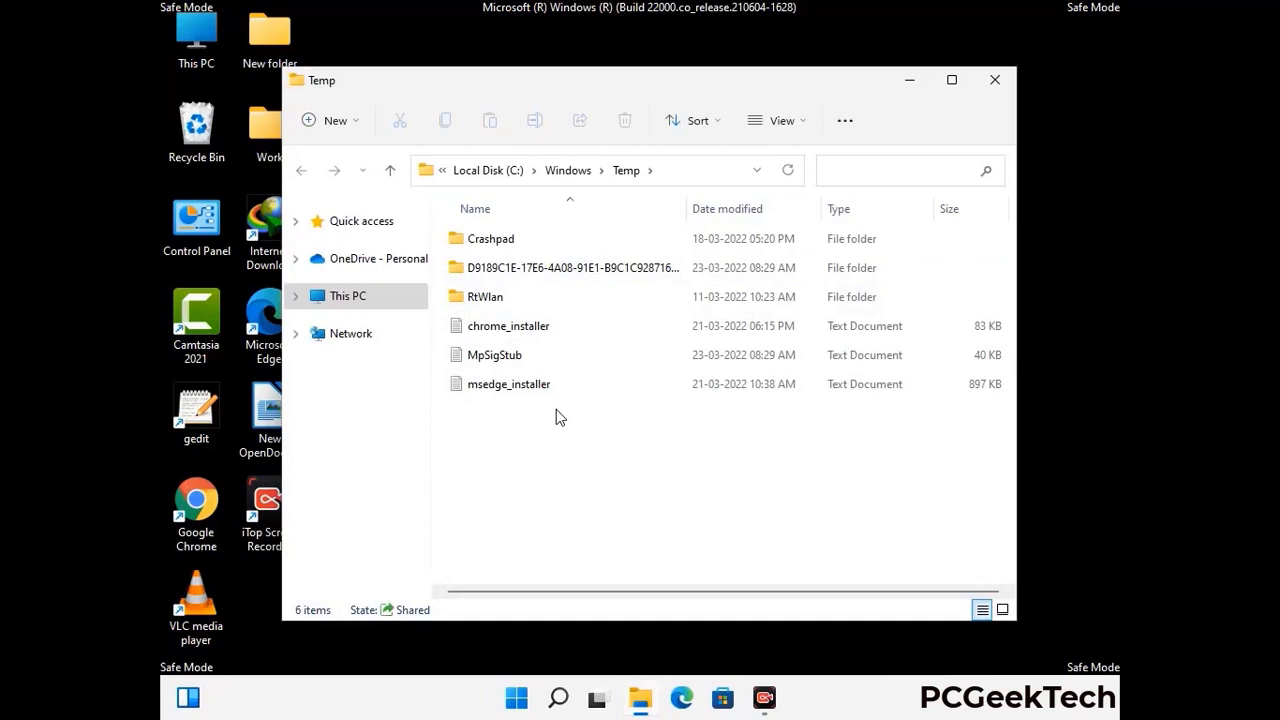
Delete all six items in C:\Windows\Temp and close the window
key(ctrl+a)
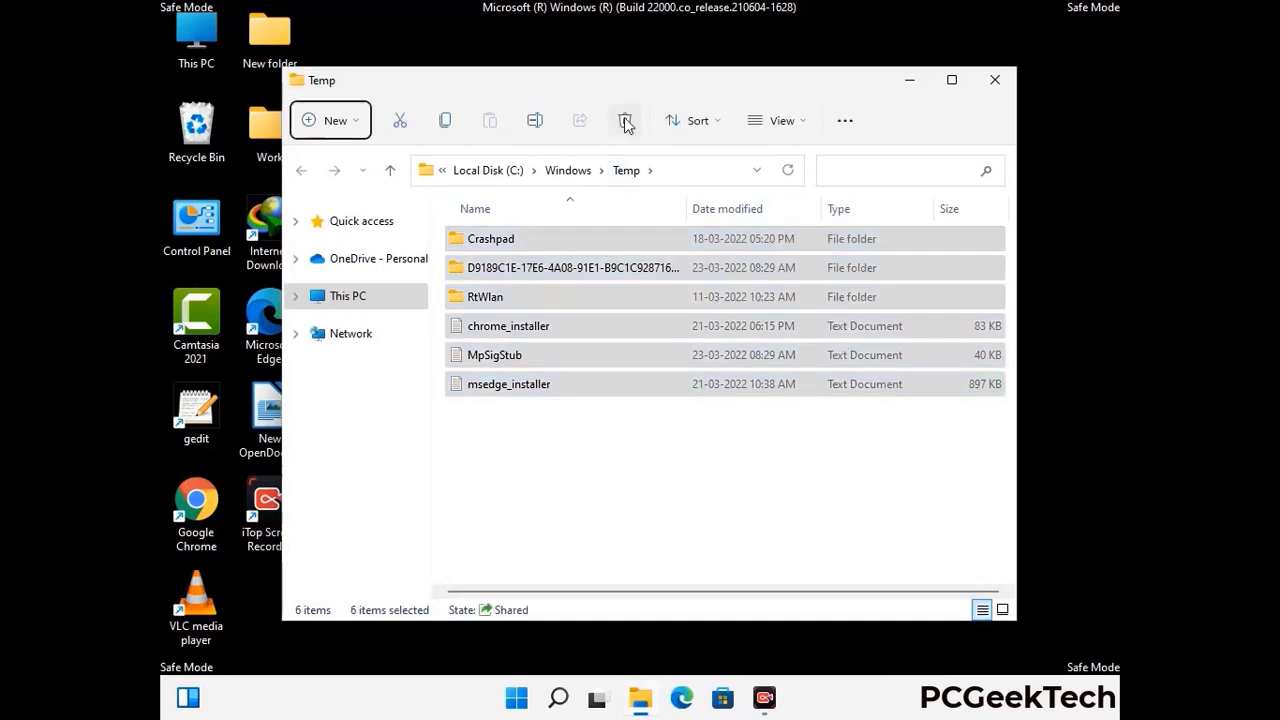
click(625, 120)
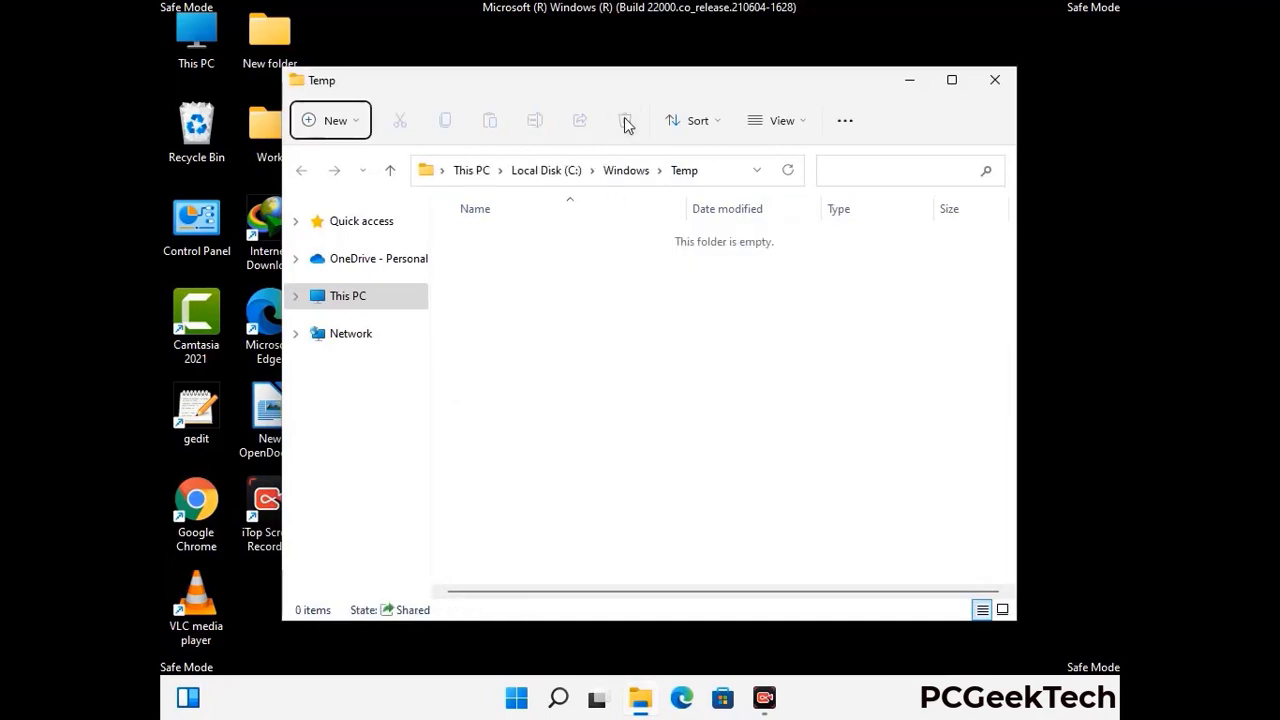
click(995, 81)
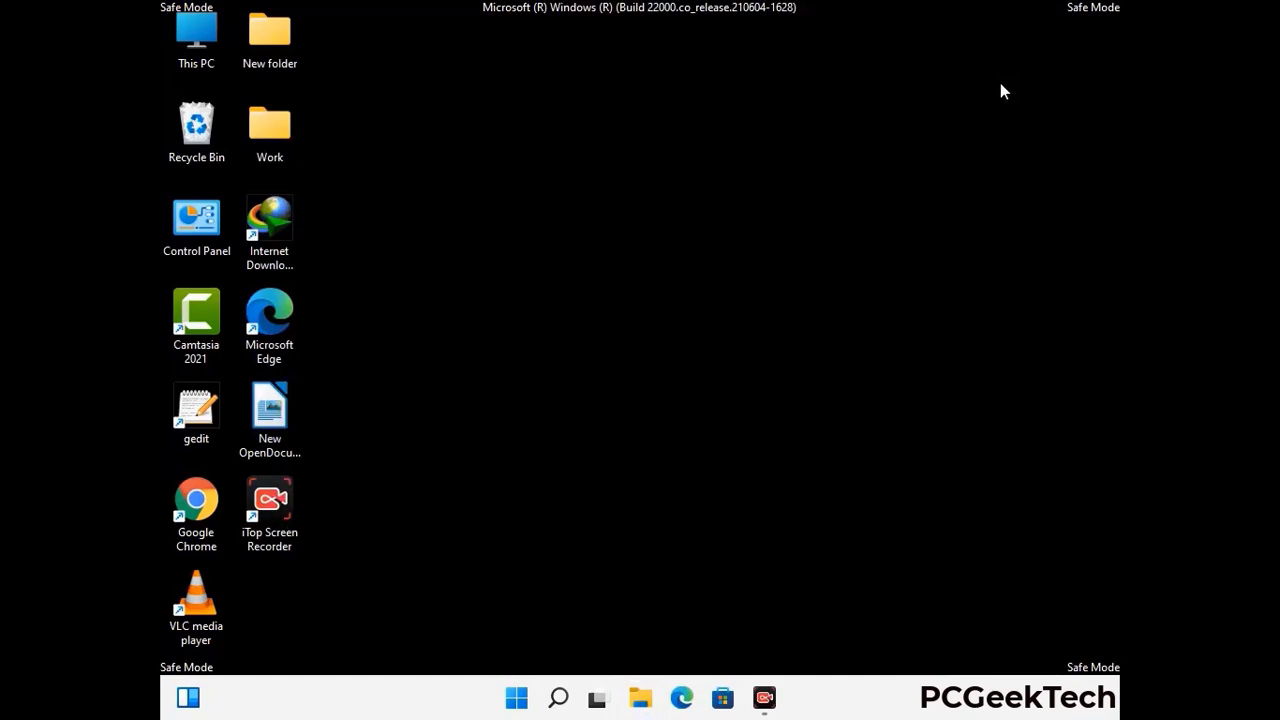
Launch Registry Editor with the regedit command
key(super+r)
drag(389, 461, 666, 160)
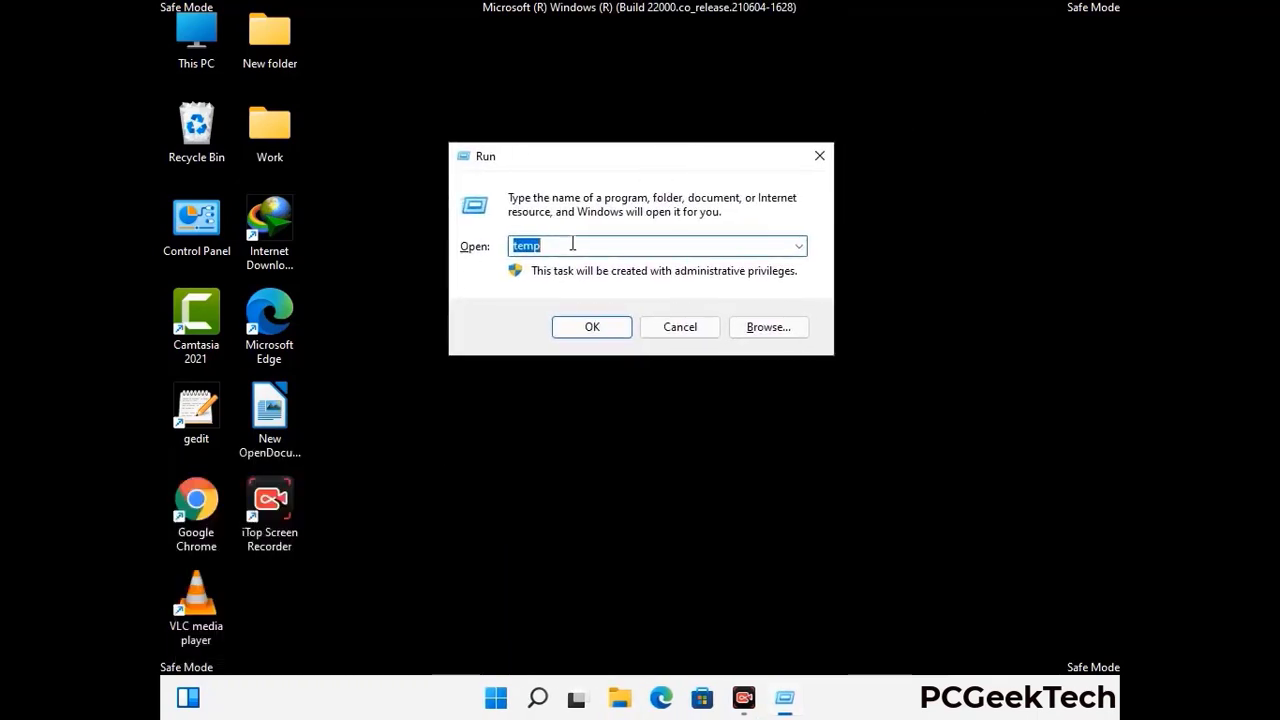
text(regedit)
key(Return)
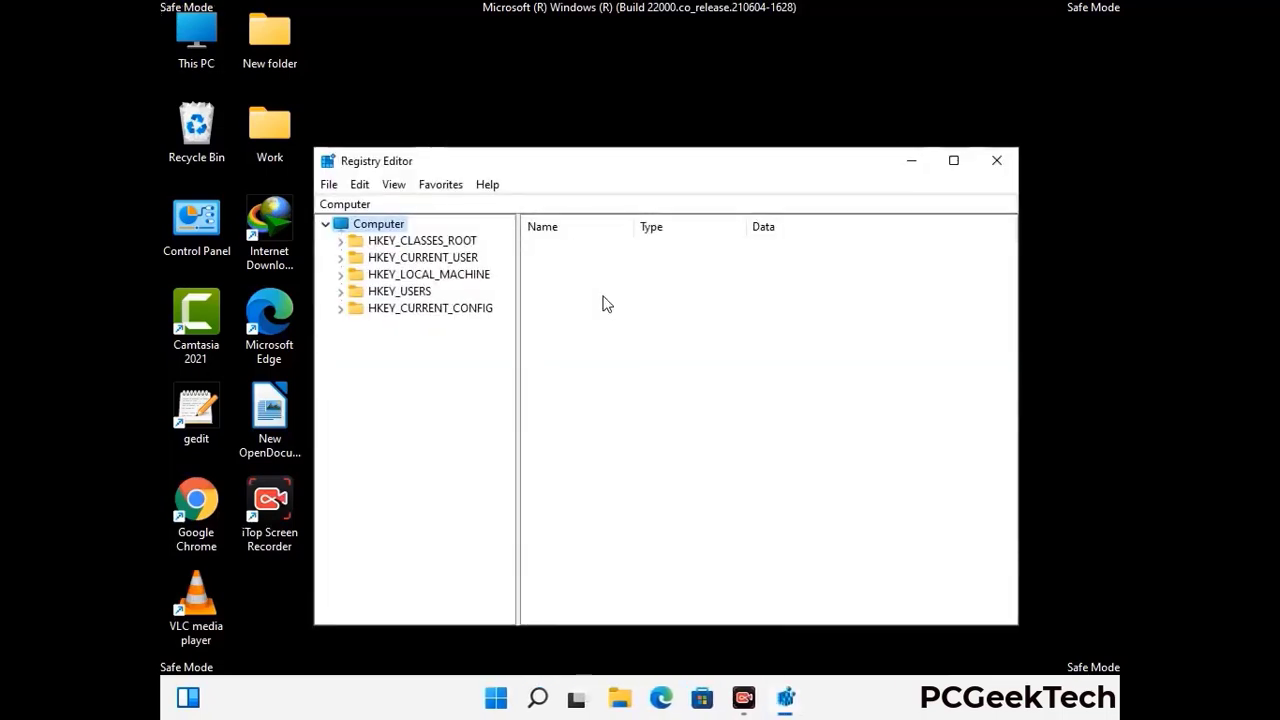
Expand HKEY_CURRENT_USER, then Software, then Microsoft in the registry tree
click(428, 274)
click(340, 257)
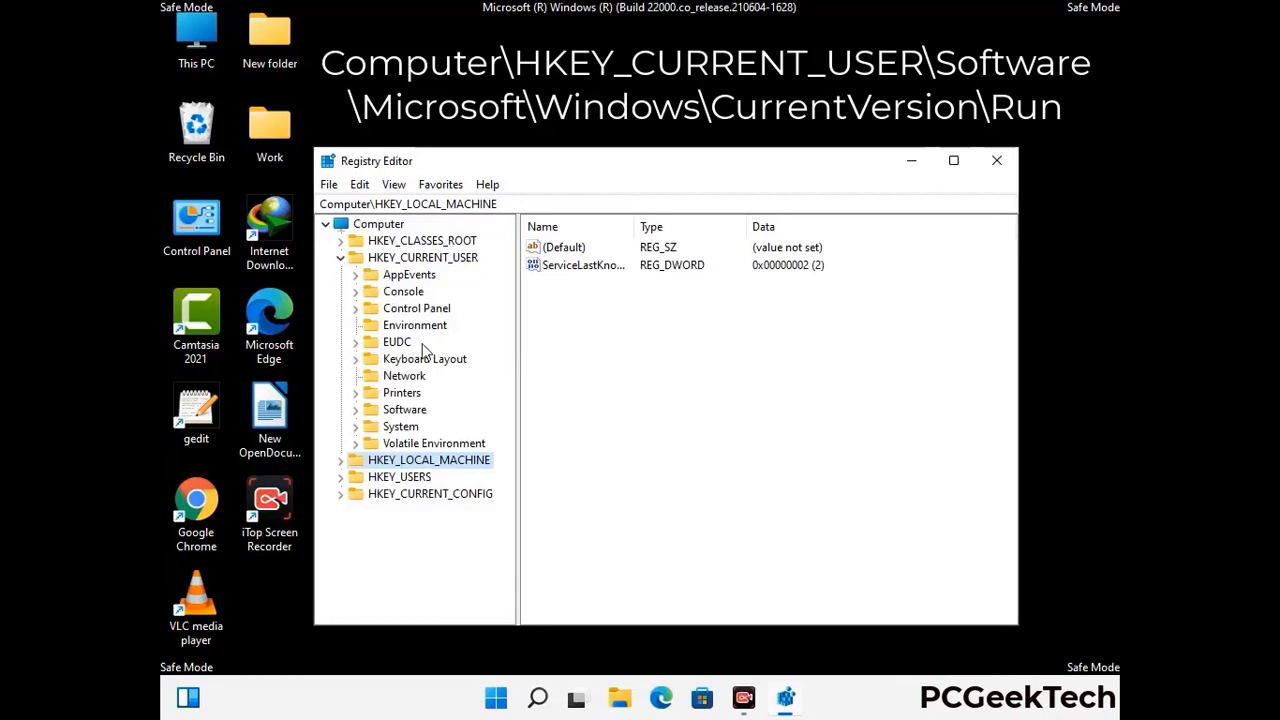
click(399, 412)
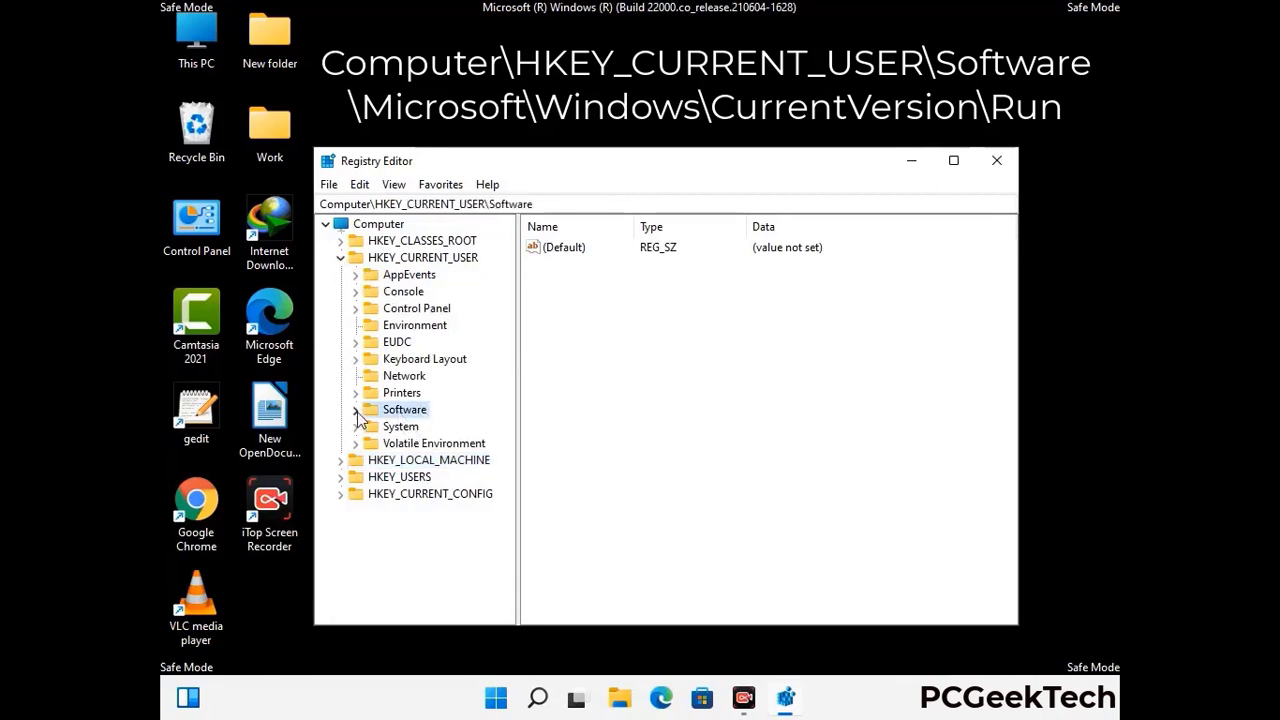
click(354, 411)
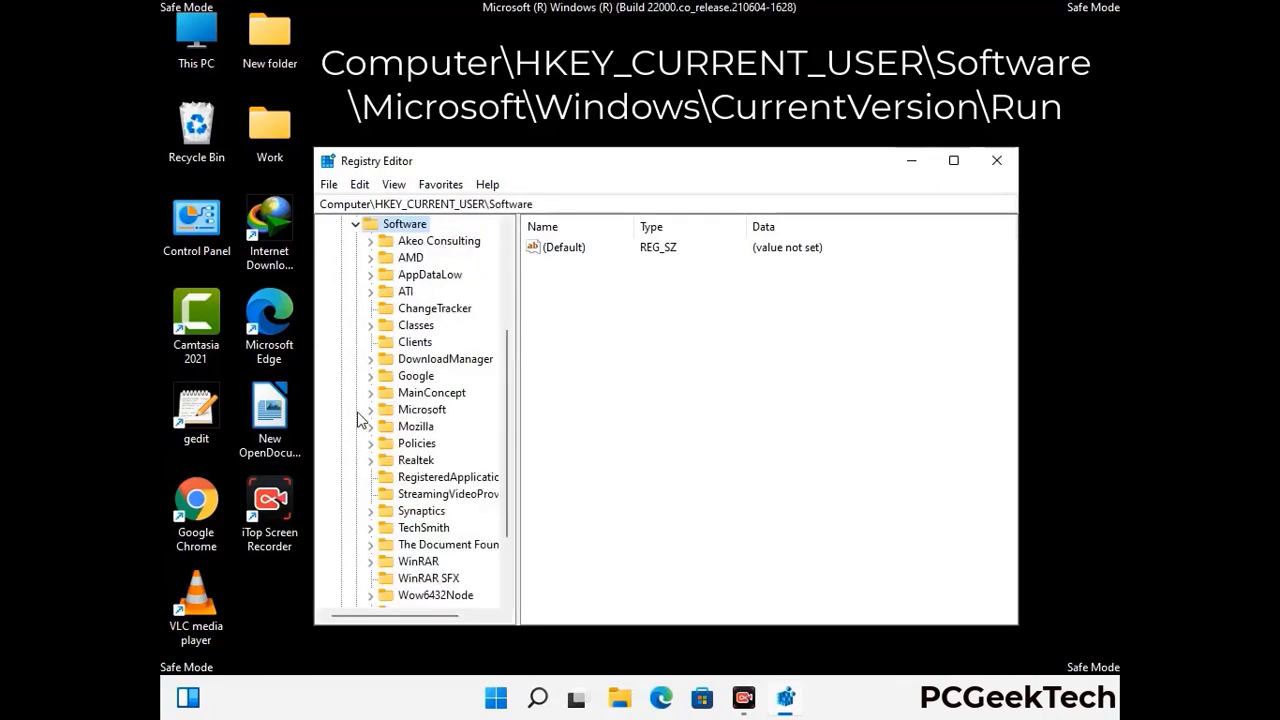
double_click(418, 413)
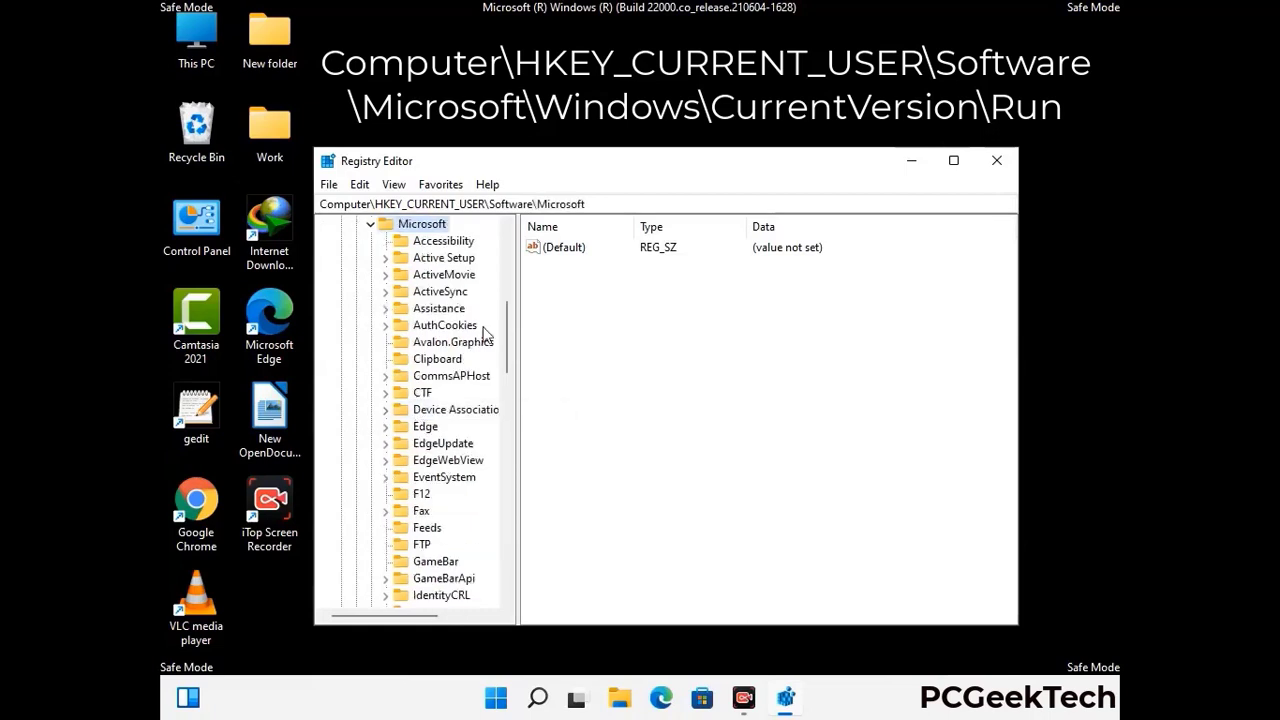
Drill down through Windows and CurrentVersion to show the Run key's startup values
scroll(463, 437, down, 2)
scroll(463, 437, down, 2)
scroll(463, 437, down, 1)
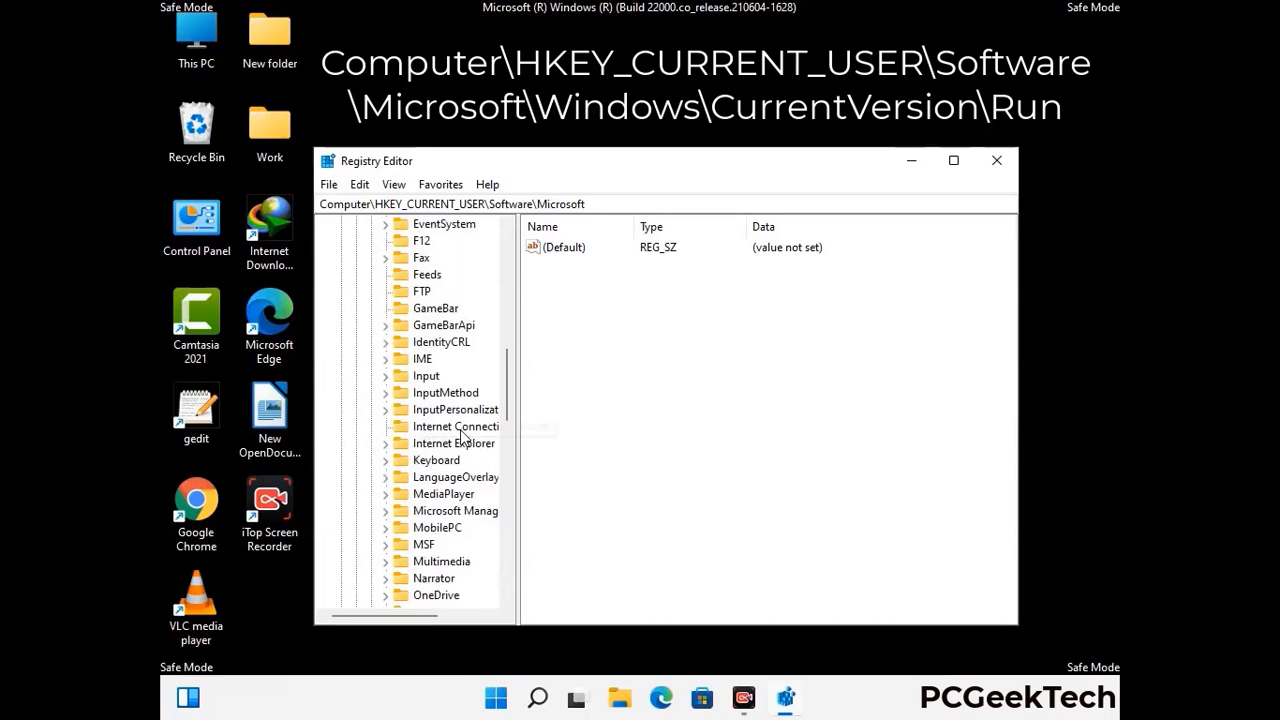
scroll(463, 437, down, 2)
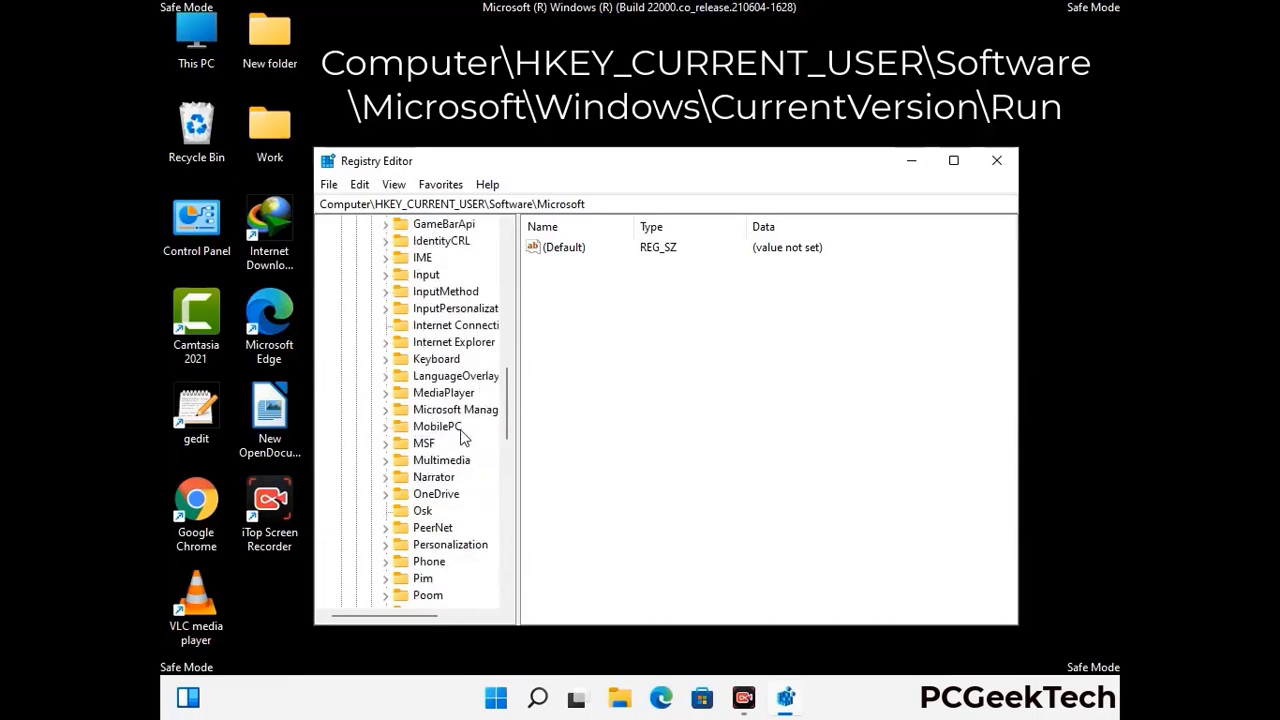
scroll(463, 437, down, 7)
scroll(463, 437, down, 3)
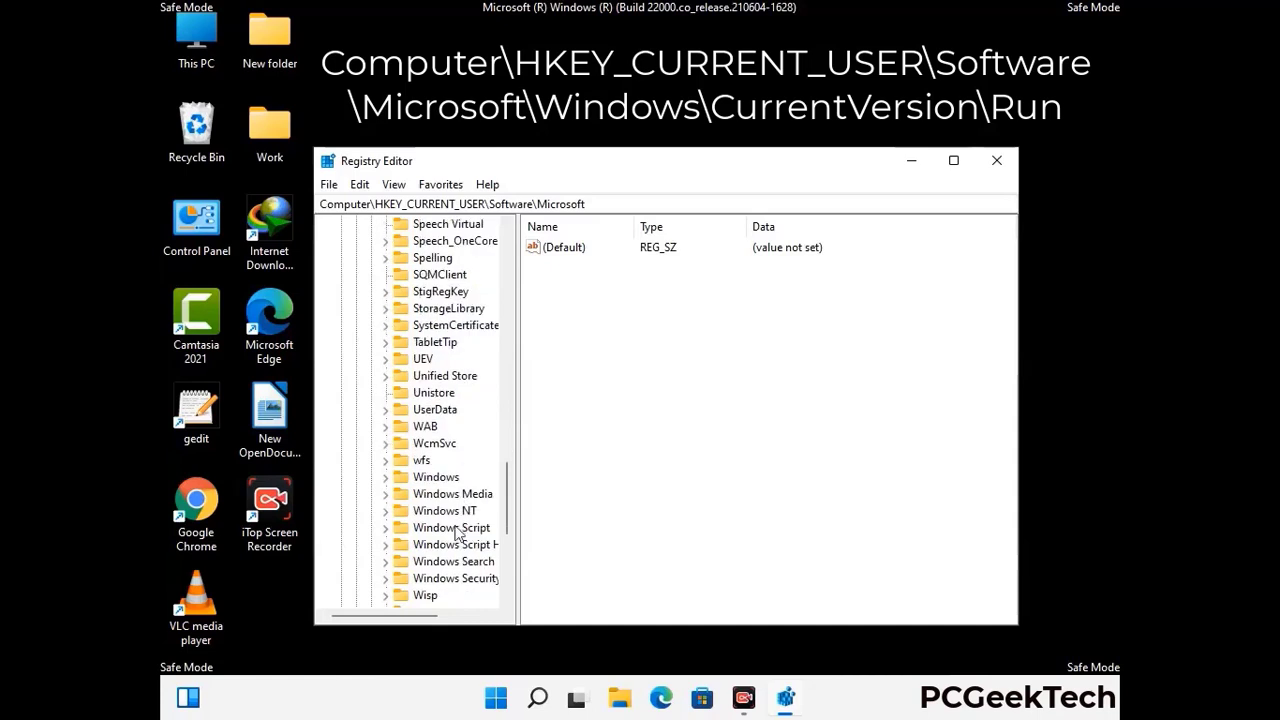
double_click(450, 478)
scroll(464, 468, down, 1)
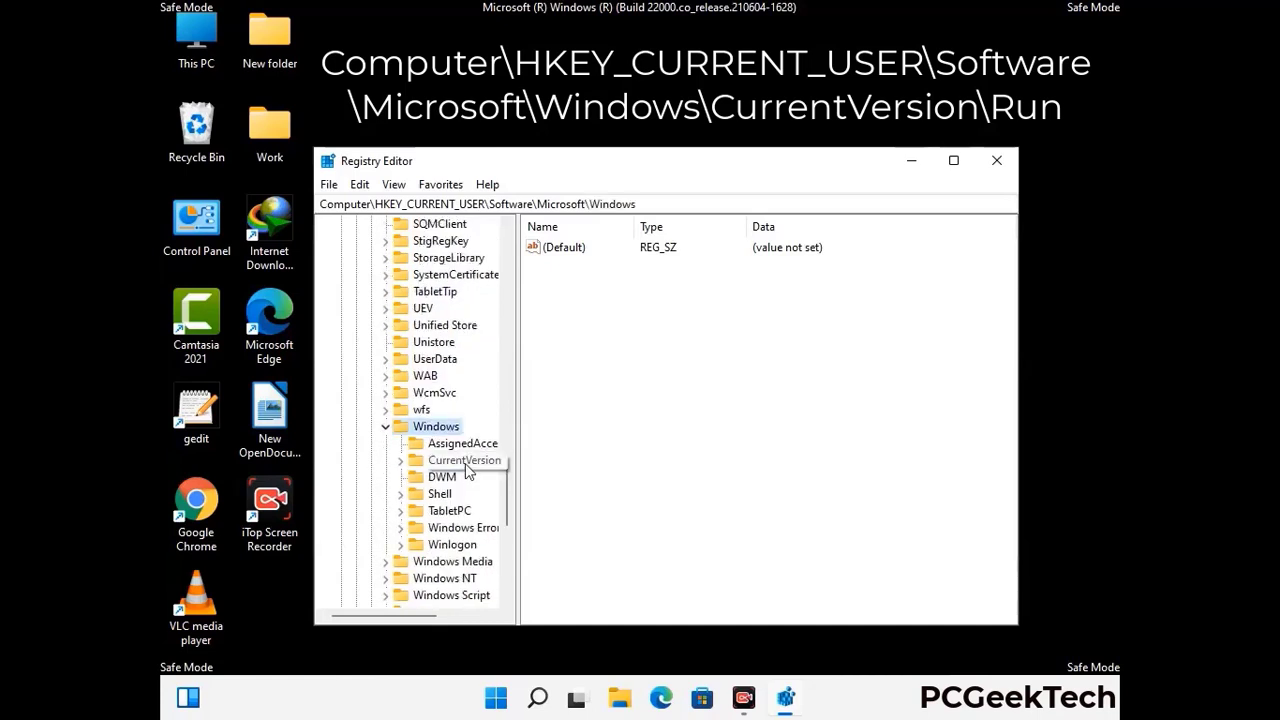
double_click(465, 461)
scroll(460, 440, down, 5)
scroll(458, 435, down, 4)
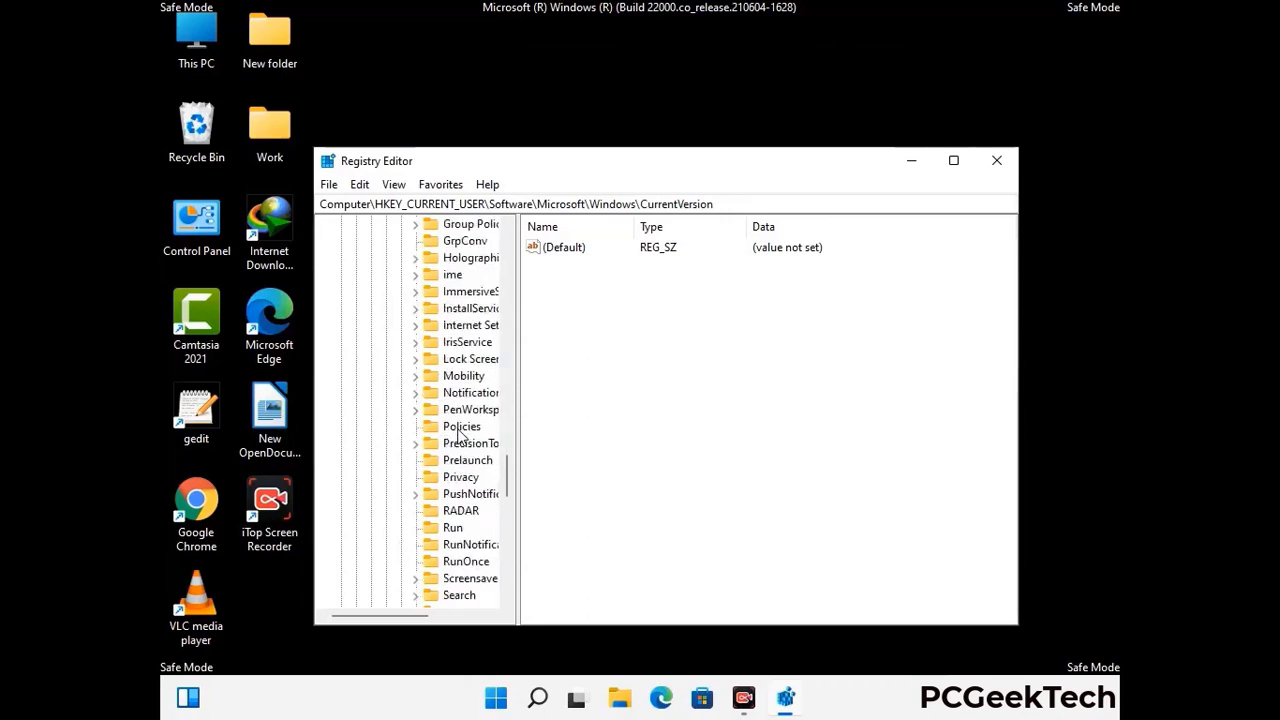
scroll(460, 435, down, 1)
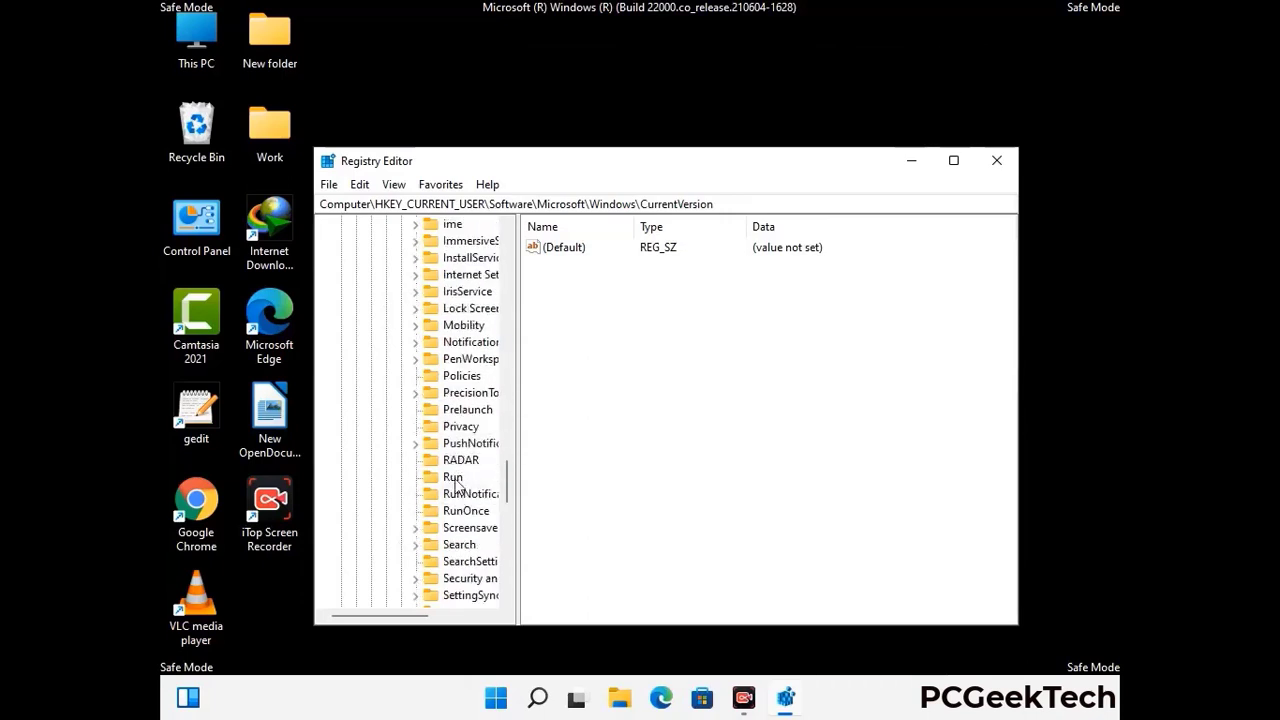
click(454, 480)
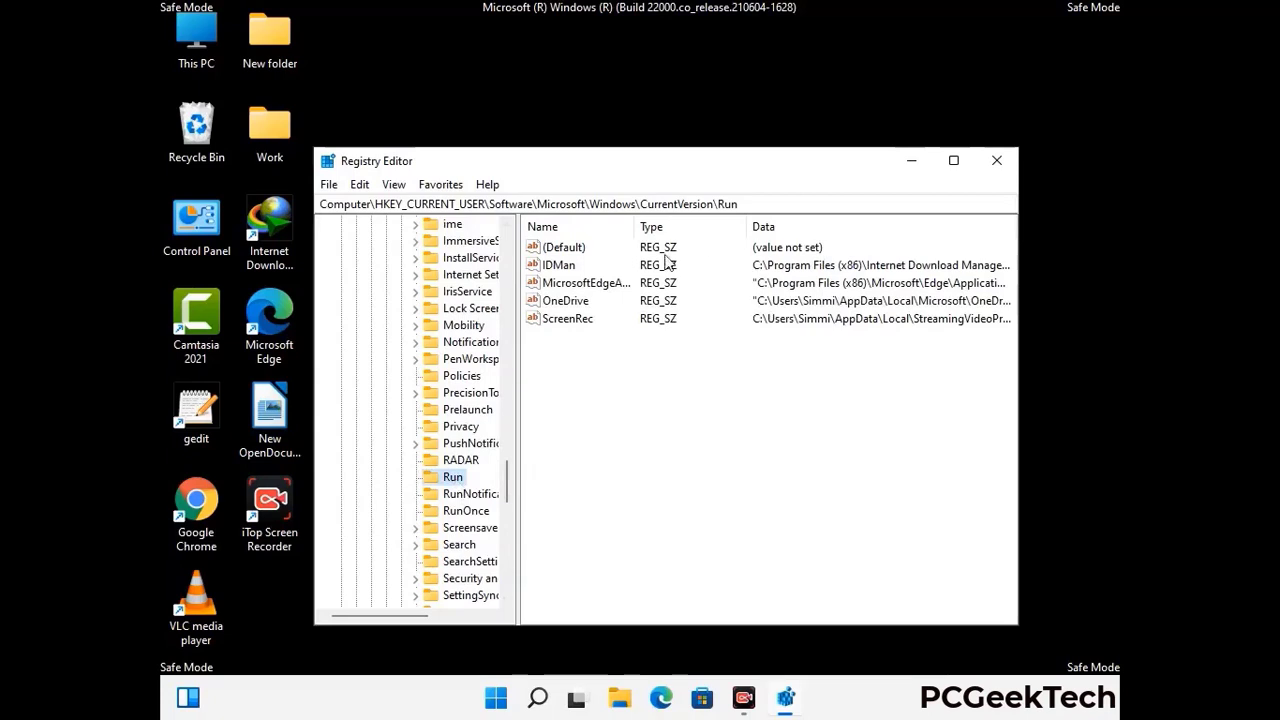
Delete the ScreenRec startup value from the Run key and confirm the deletion
click(566, 320)
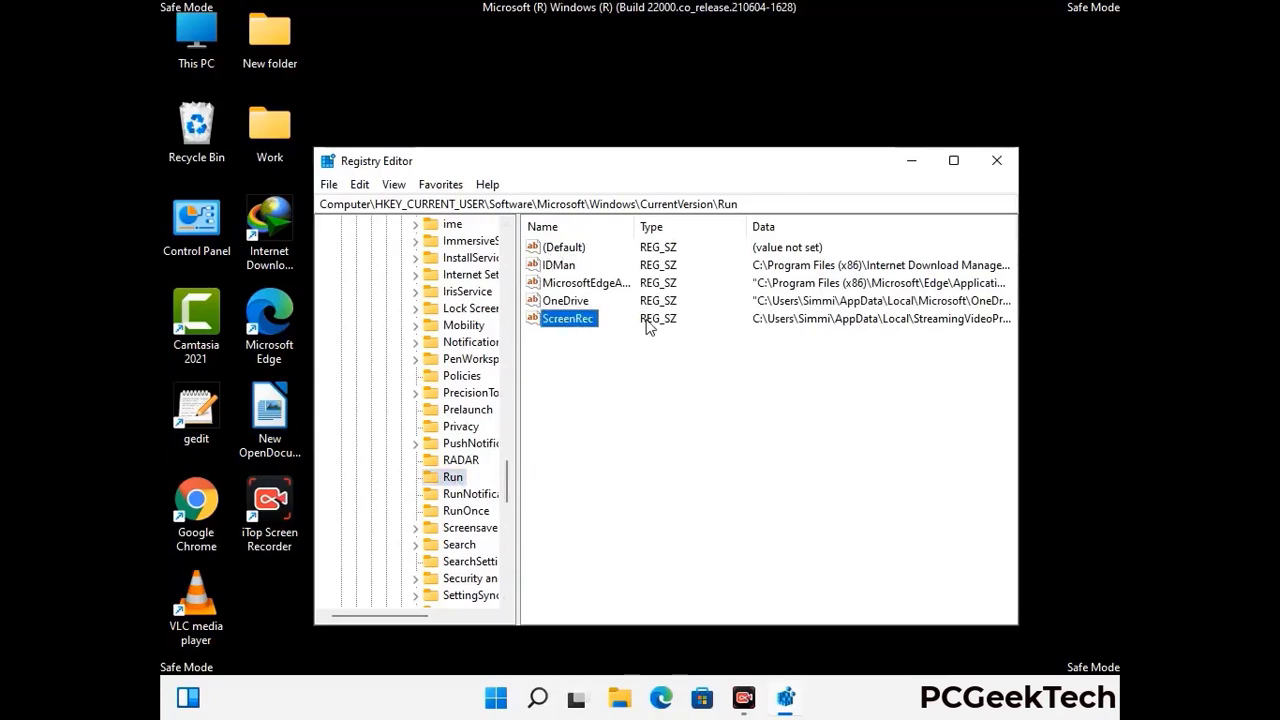
click(578, 320)
right_click(578, 322)
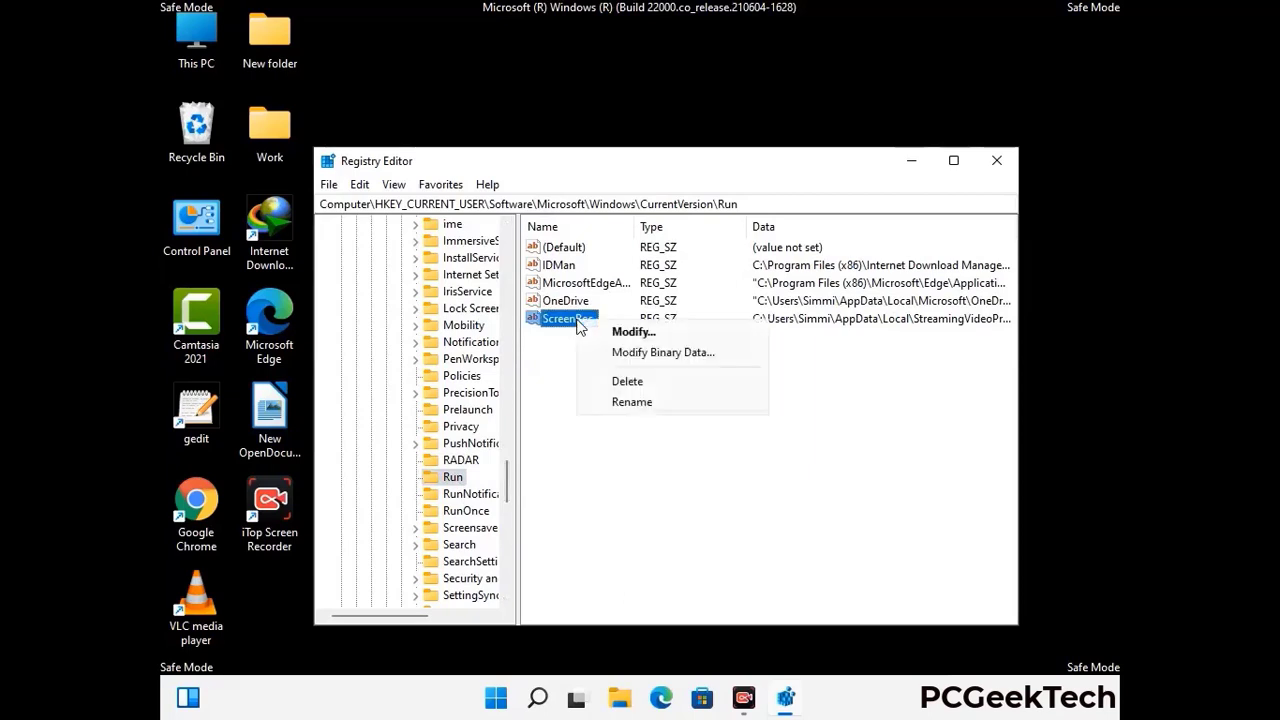
click(615, 381)
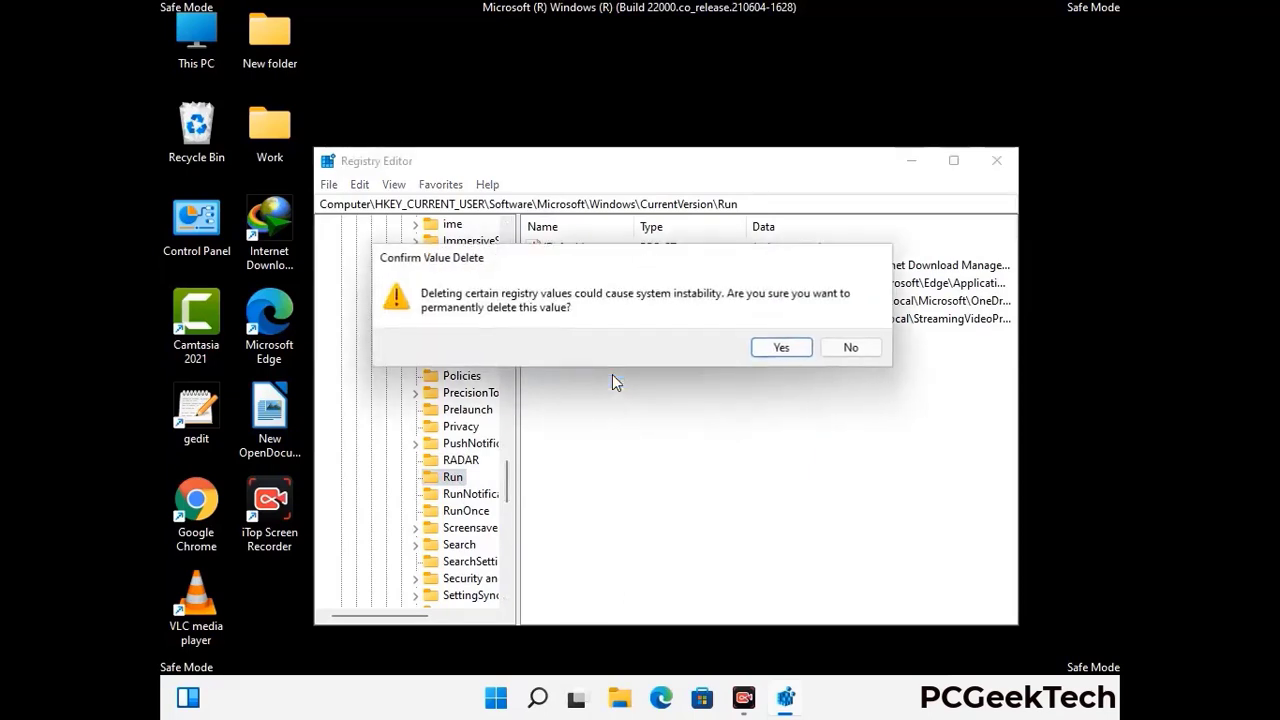
click(798, 350)
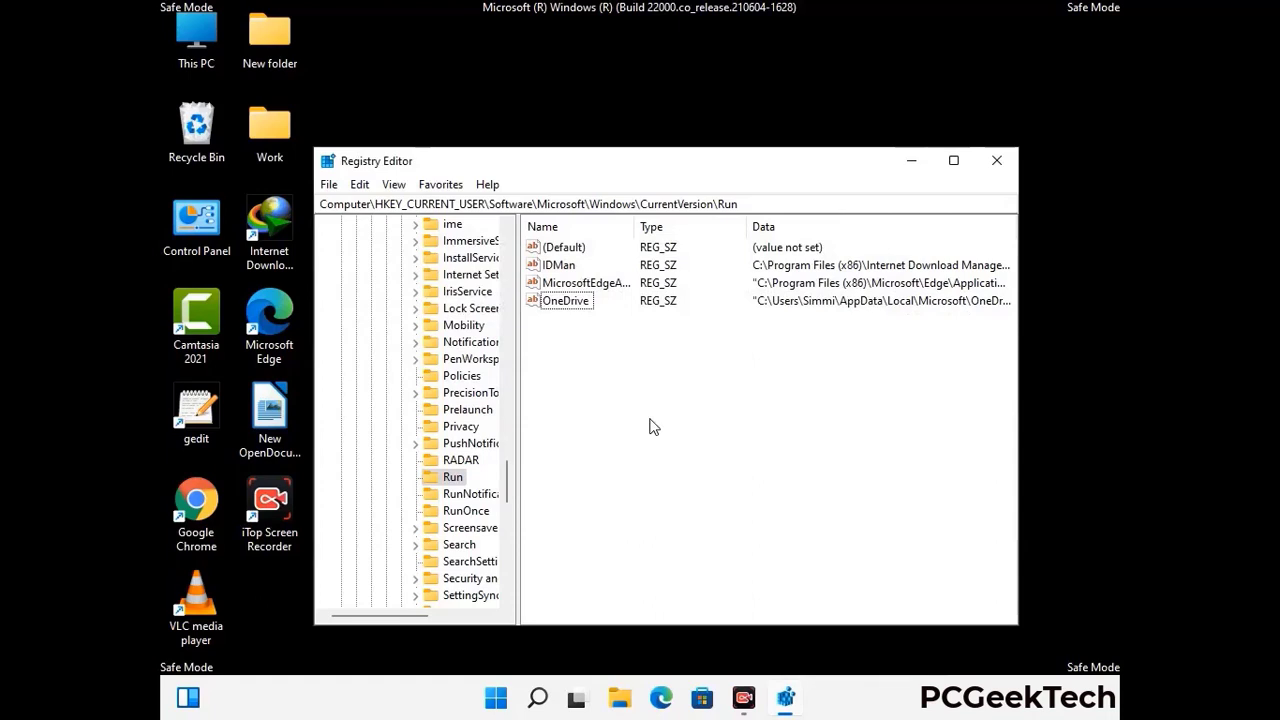
Search the registry for 'Virus Nam', stop the search, and close Registry Editor
key(ctrl+f)
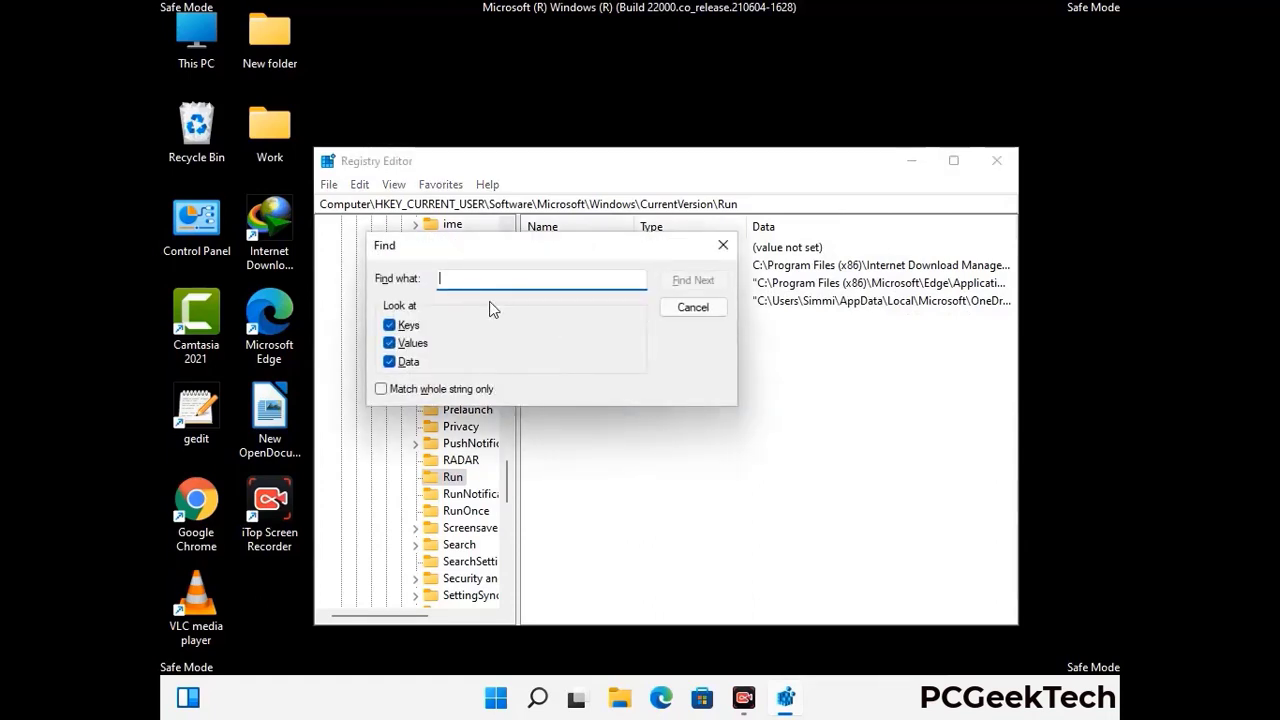
text(Virus Name)
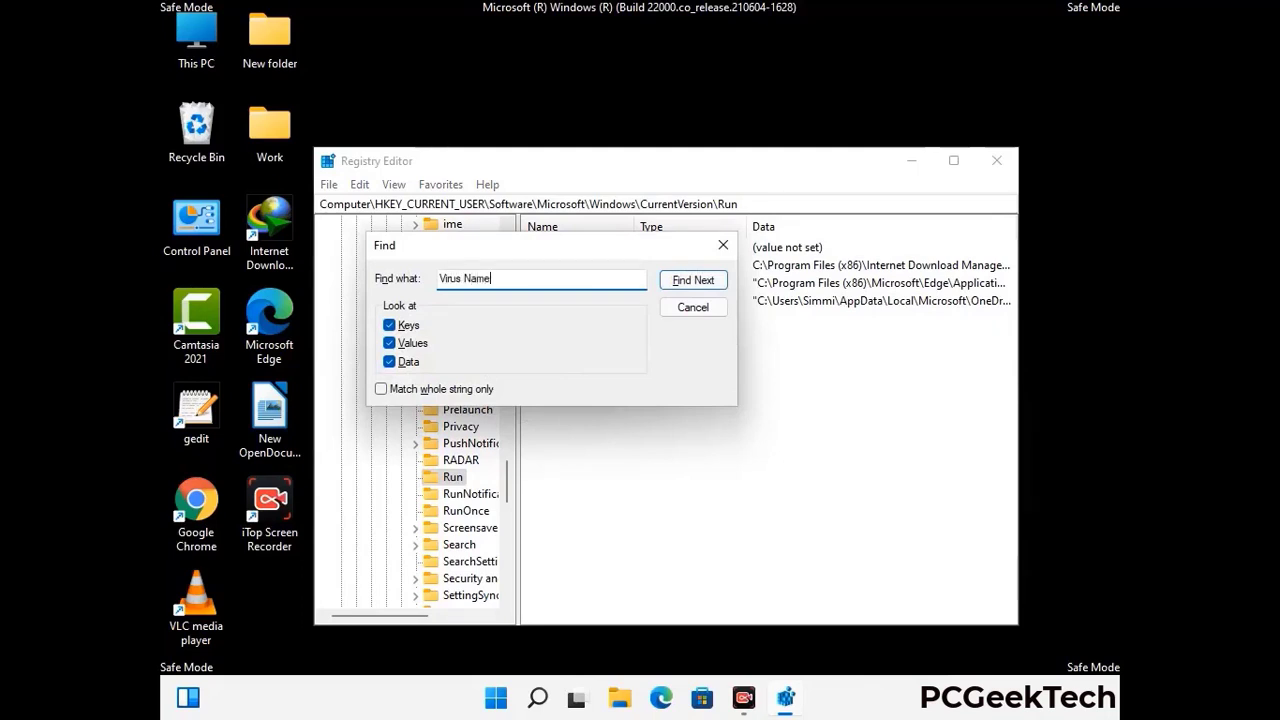
click(677, 285)
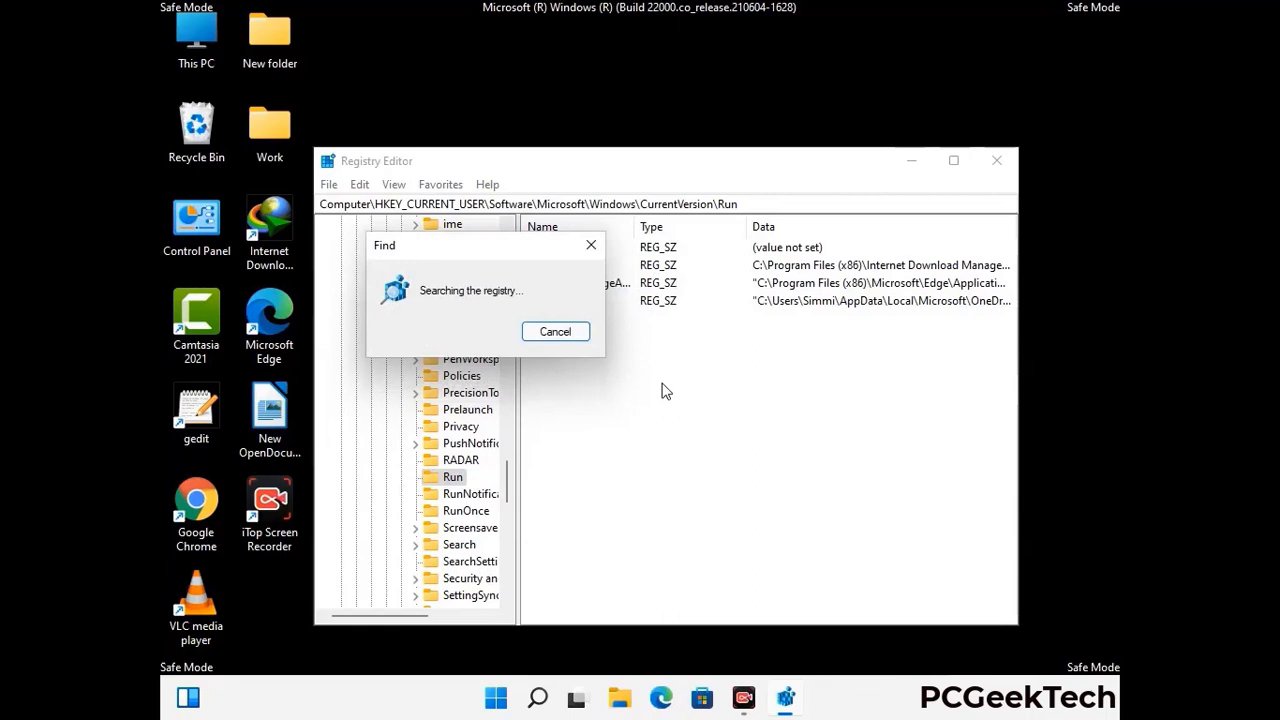
click(598, 247)
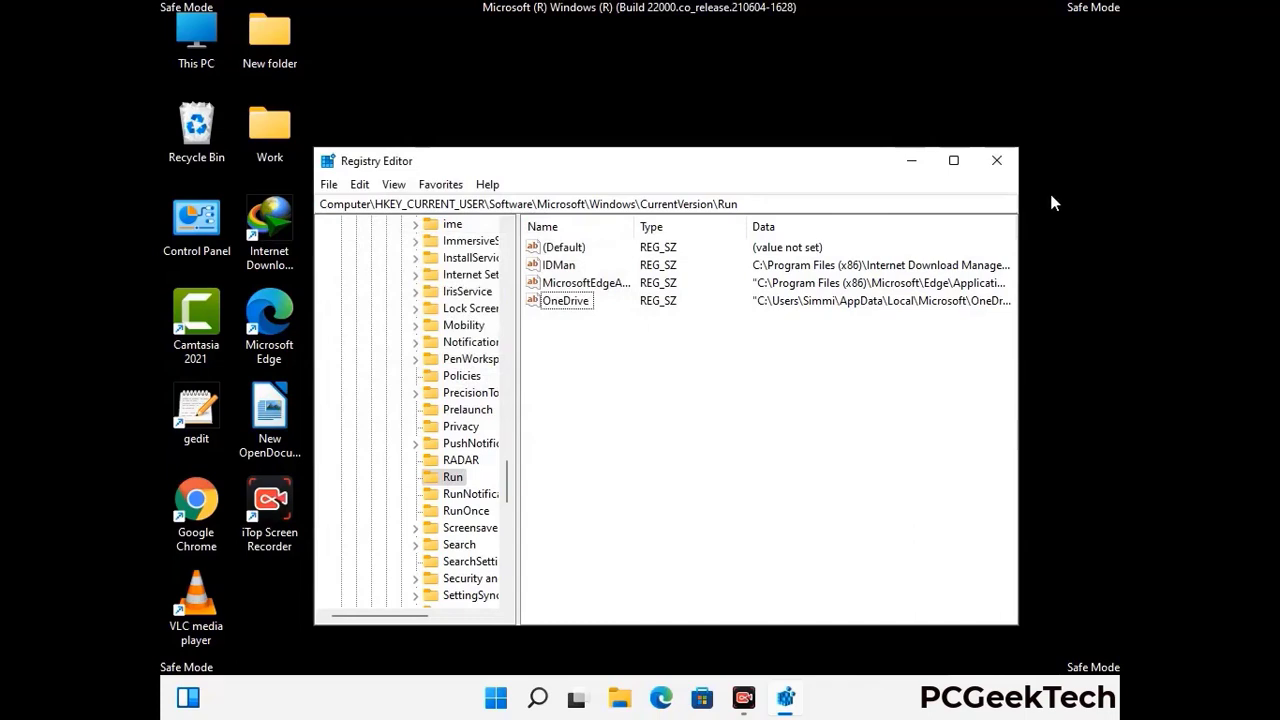
click(997, 161)
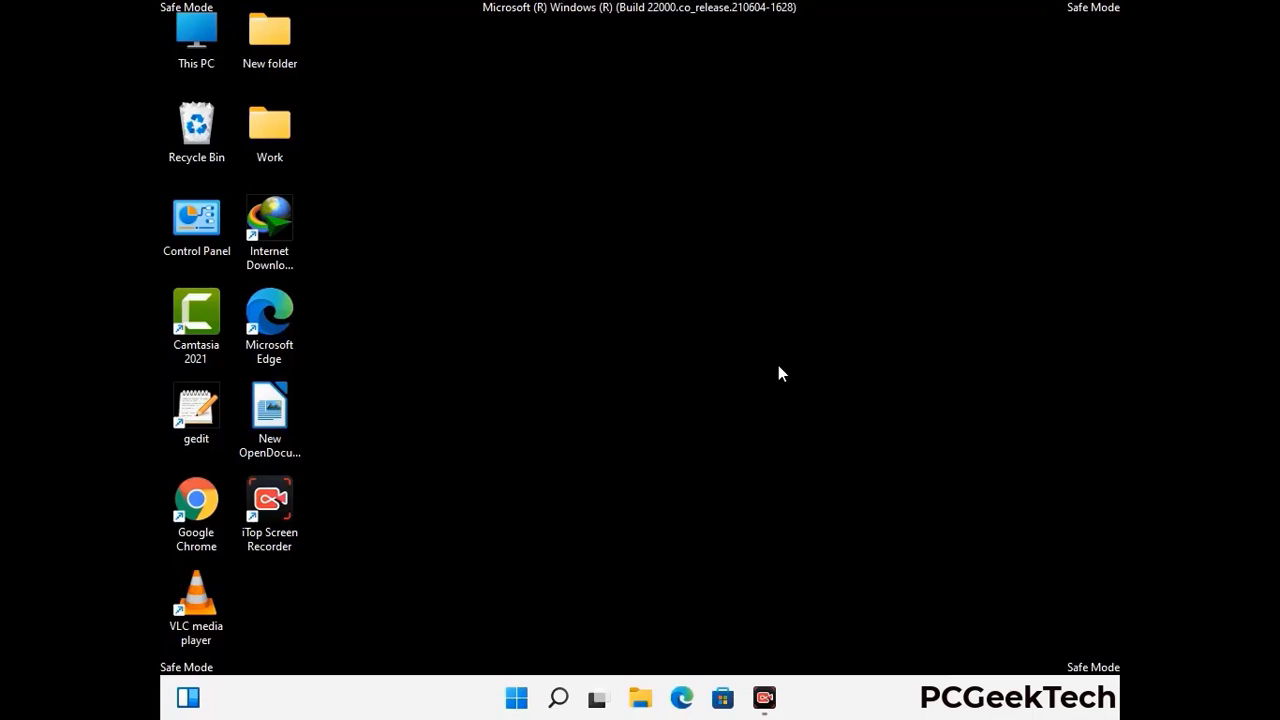
Launch msconfig and clear the Safe boot checkbox on the Boot tab
key(super+r)
drag(371, 466, 654, 199)
text(ms)
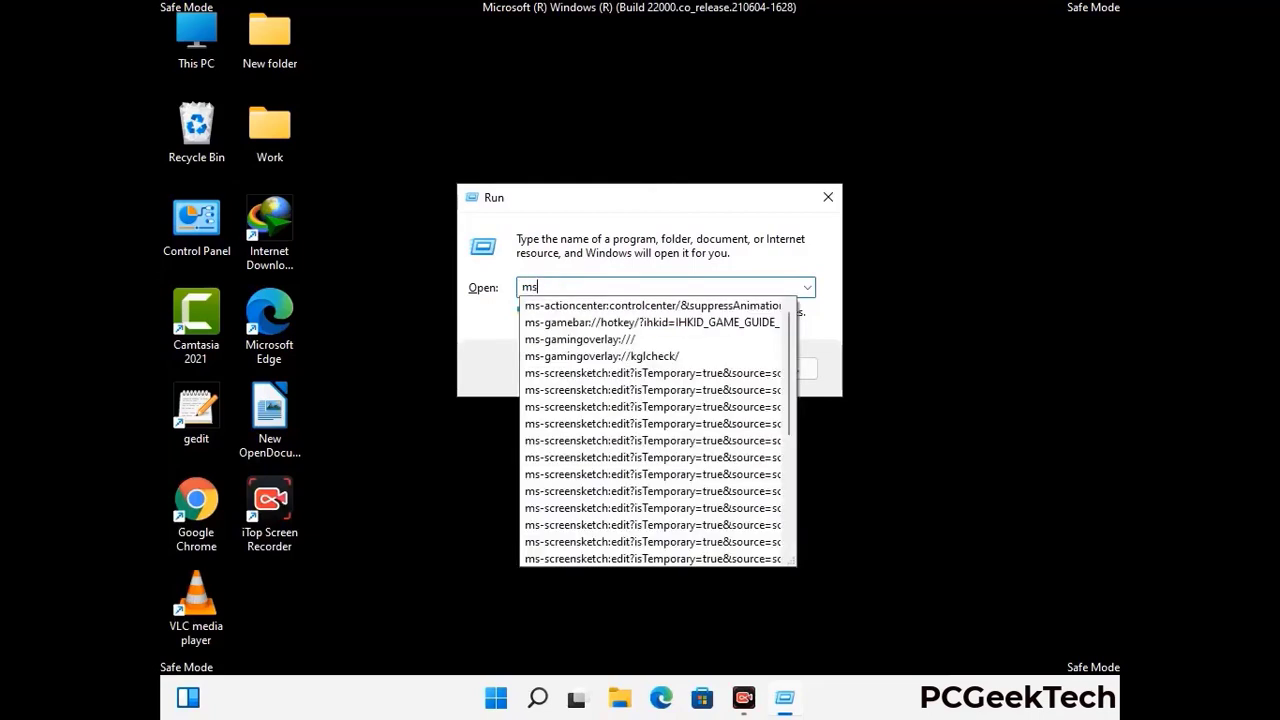
text(config)
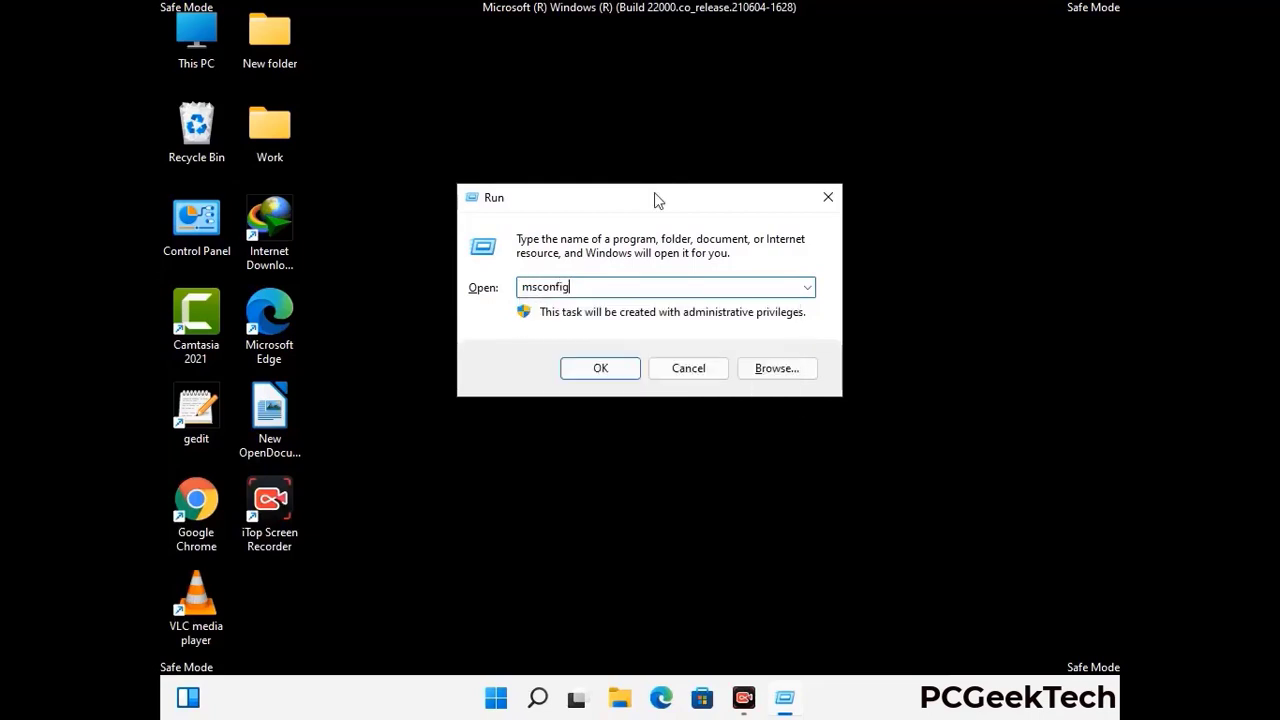
click(591, 367)
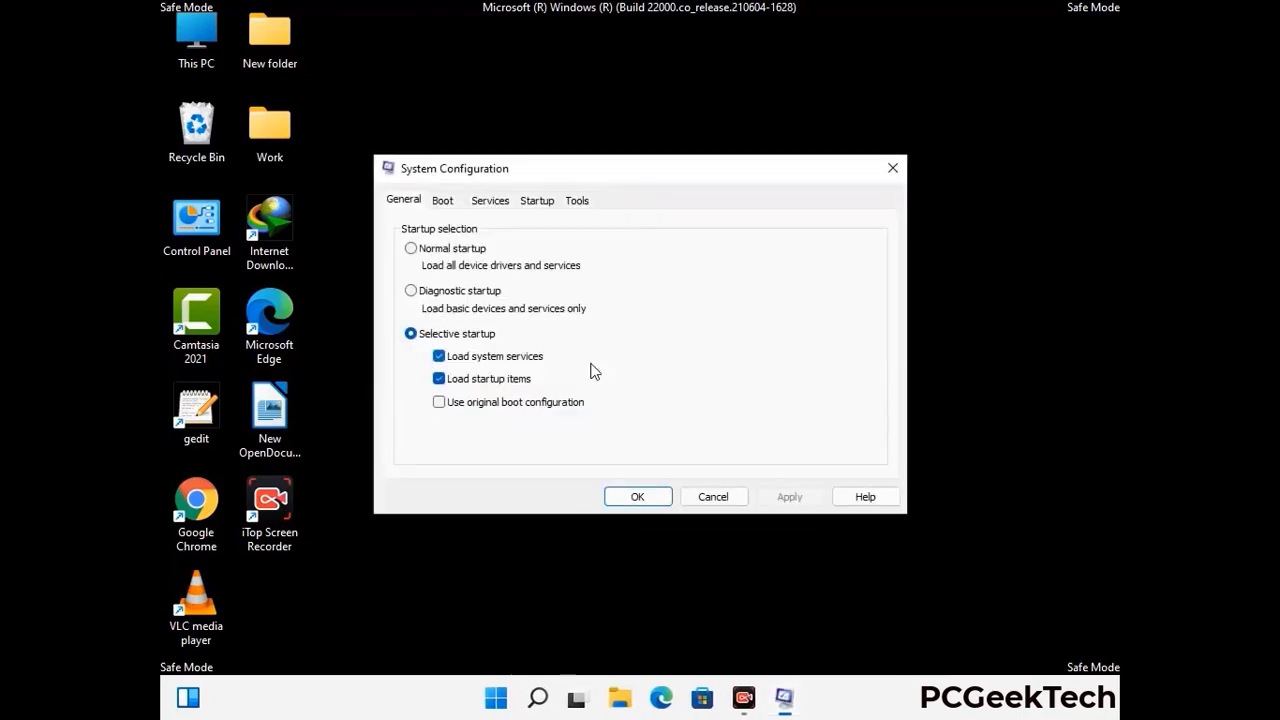
click(442, 201)
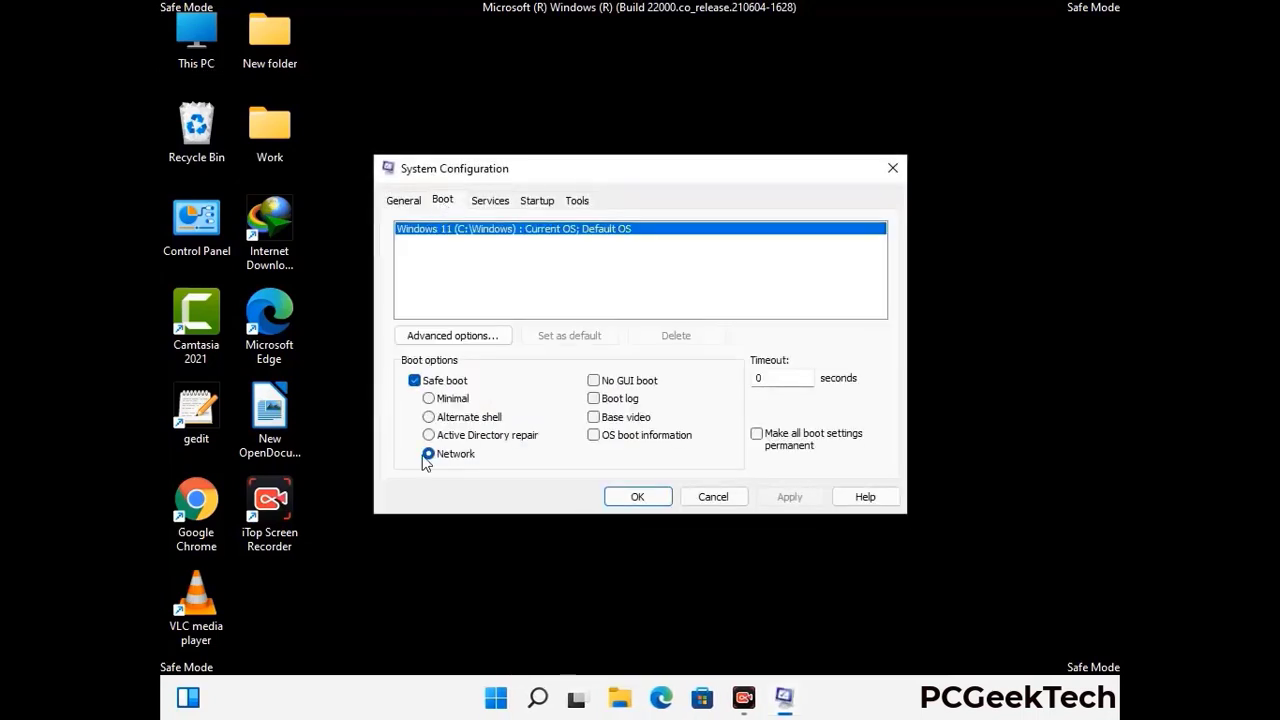
click(414, 381)
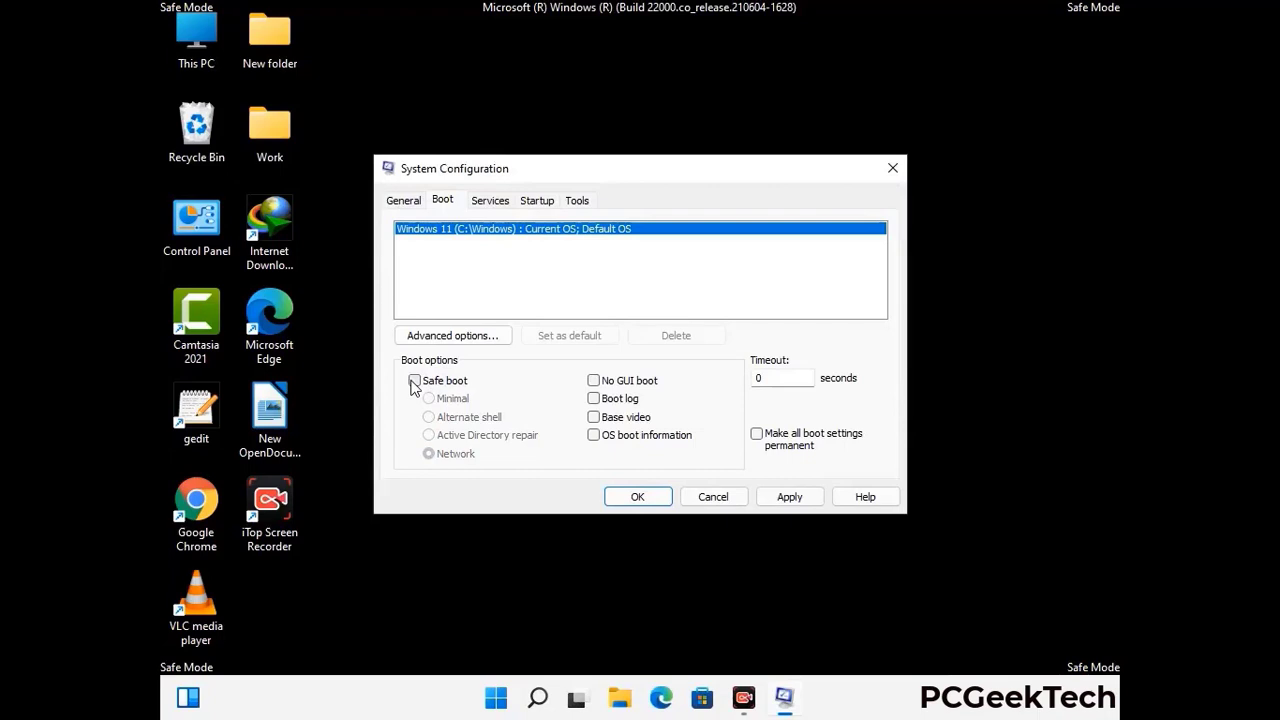